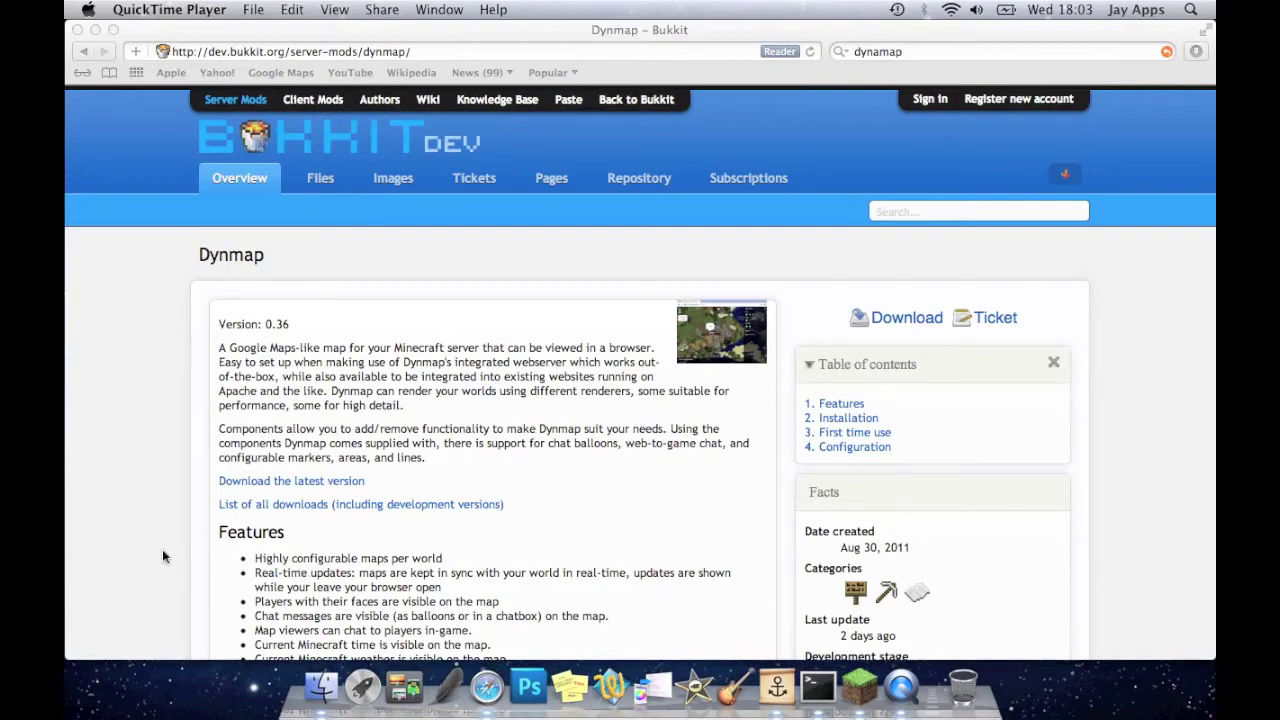
Download the latest version of the Dynmap plugin from its BukkitDev page
left_click(114, 397)
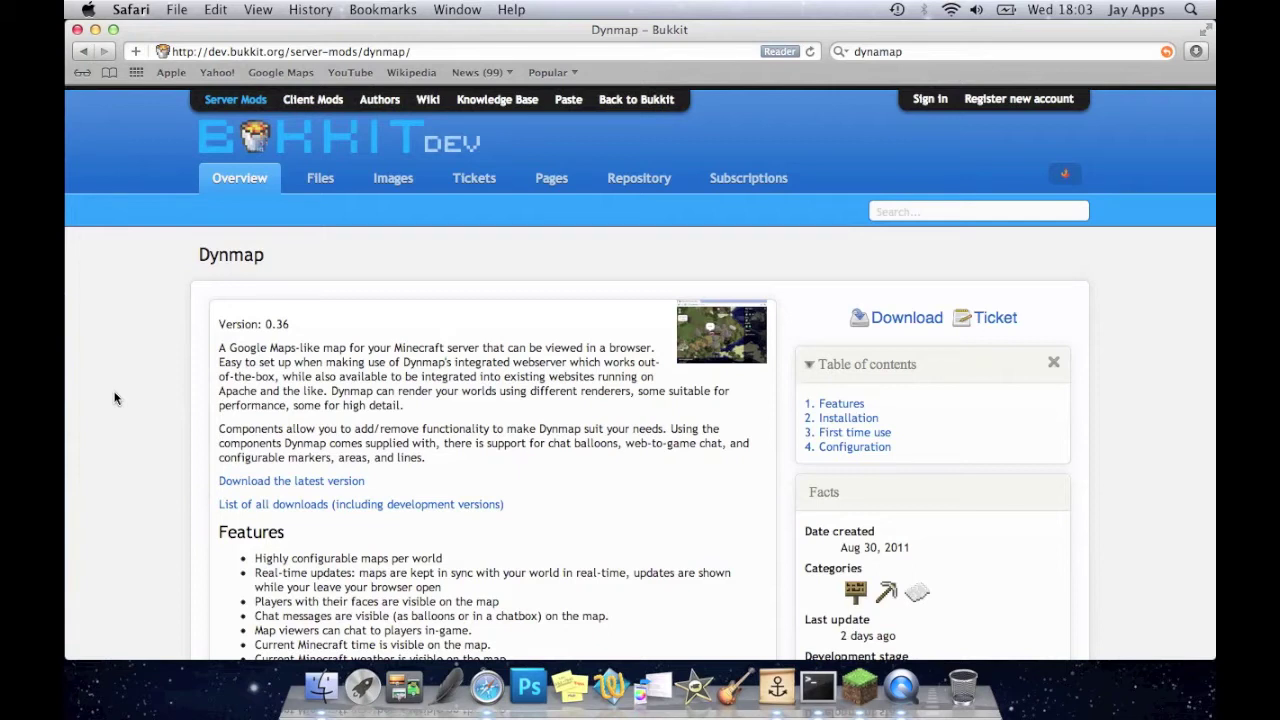
left_click(289, 481)
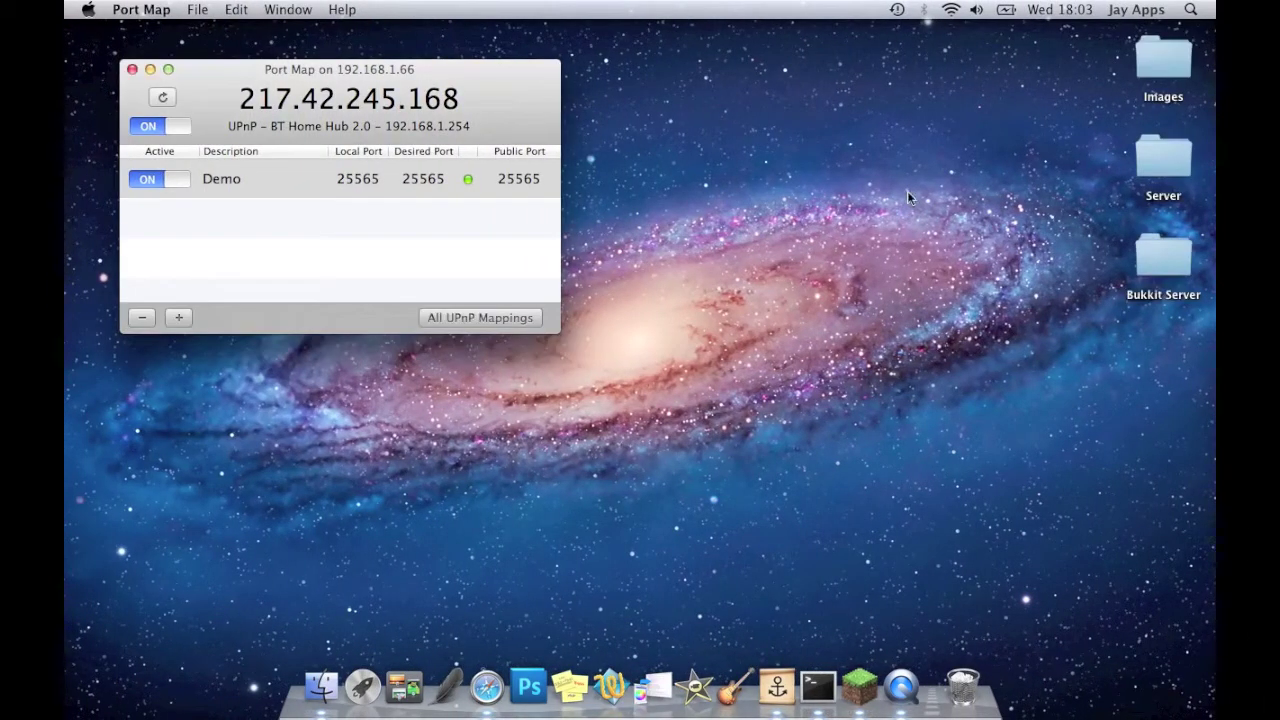
Open the plugins folder inside the Bukkit Server folder on the desktop
left_click(1153, 256)
double_click(1153, 256)
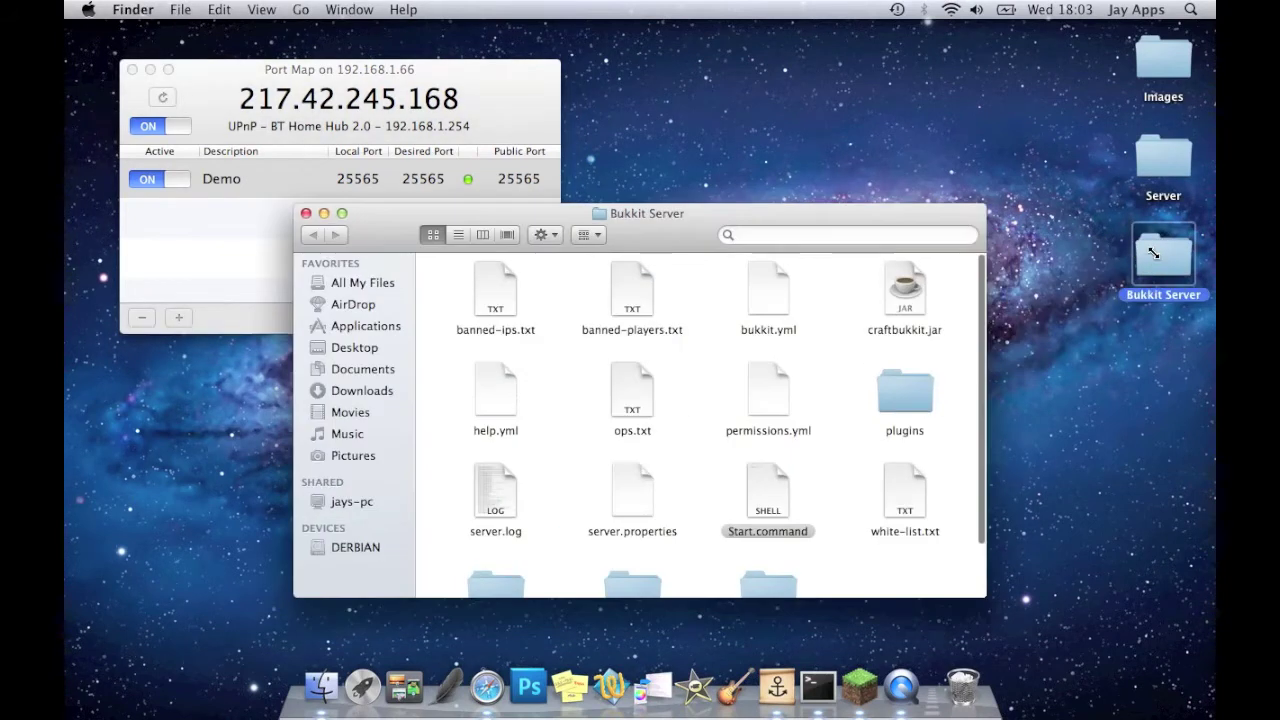
scroll(805, 398, "down", 1)
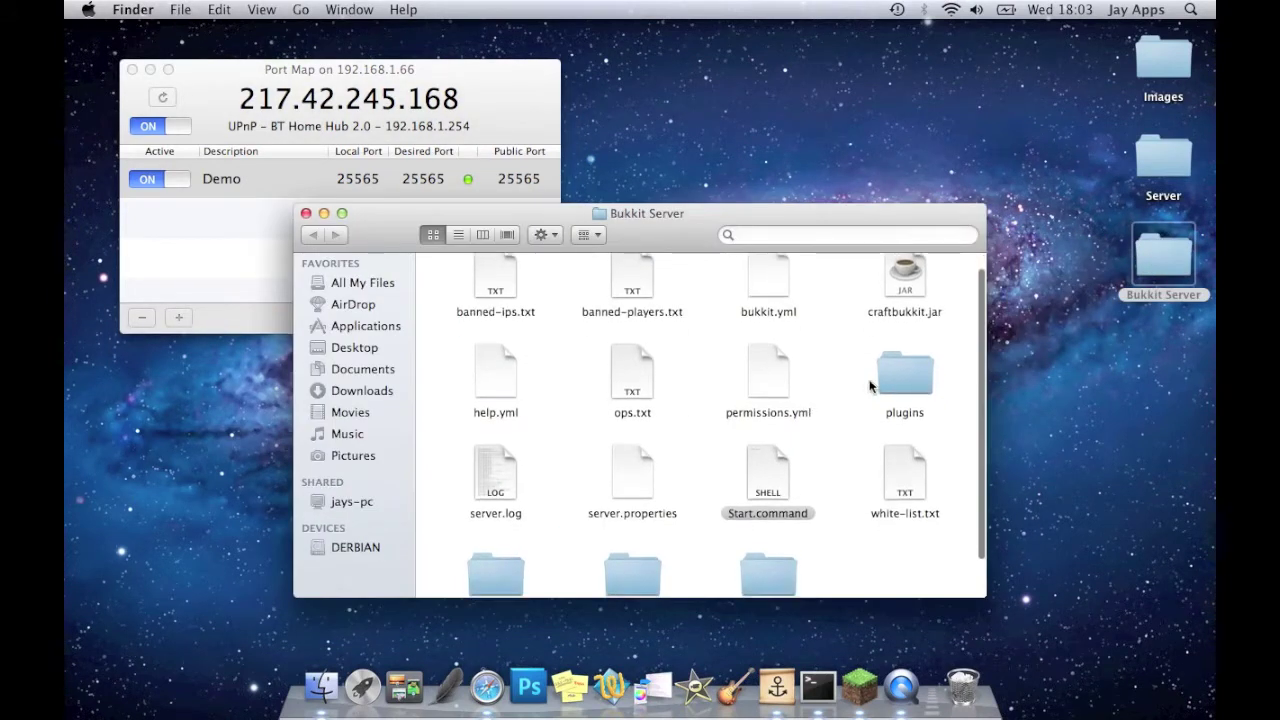
double_click(878, 378)
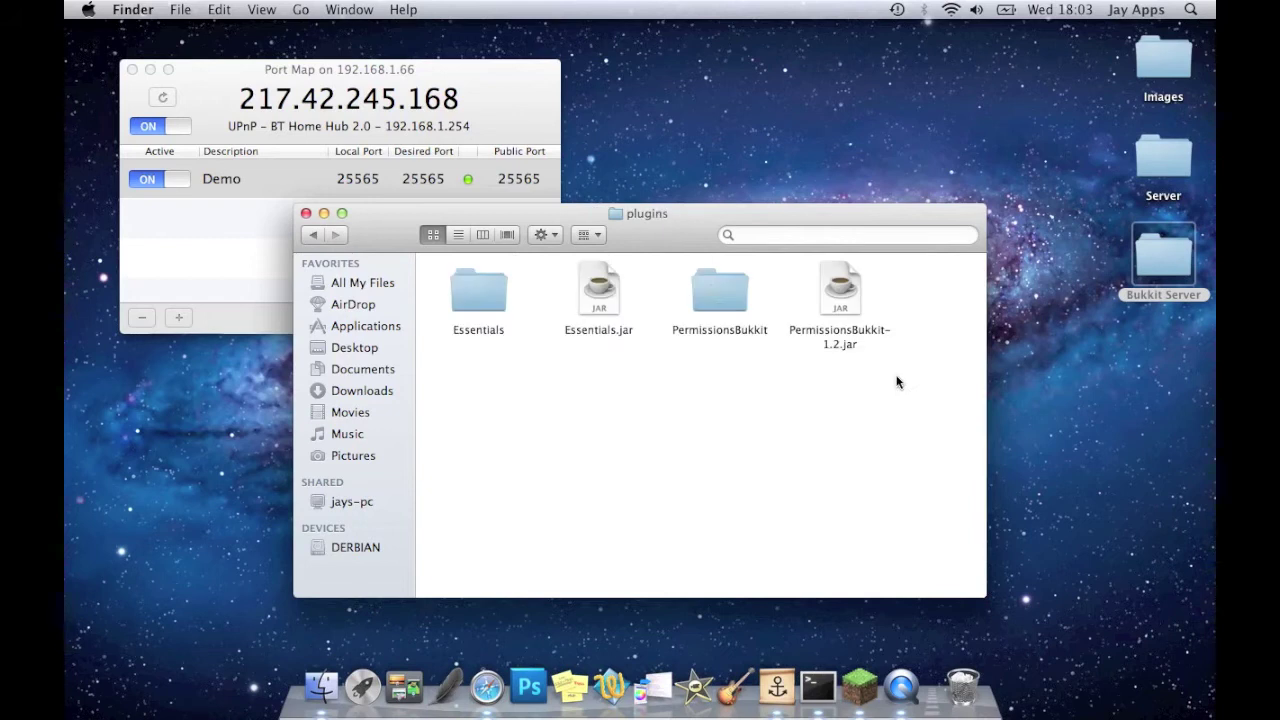
Move the dynmap folder and dynmap.jar from the dynmap-0 folder in Downloads into the server's plugins folder, and close the Downloads window
key("super+n")
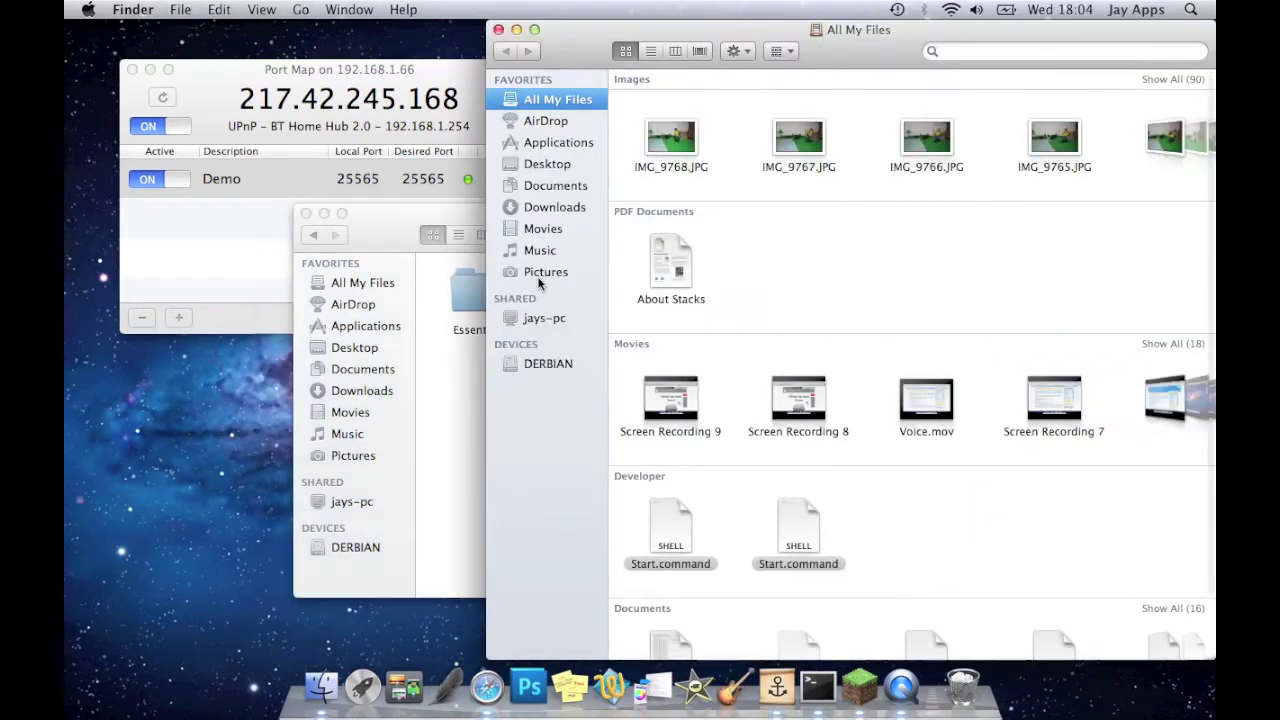
left_click(552, 207)
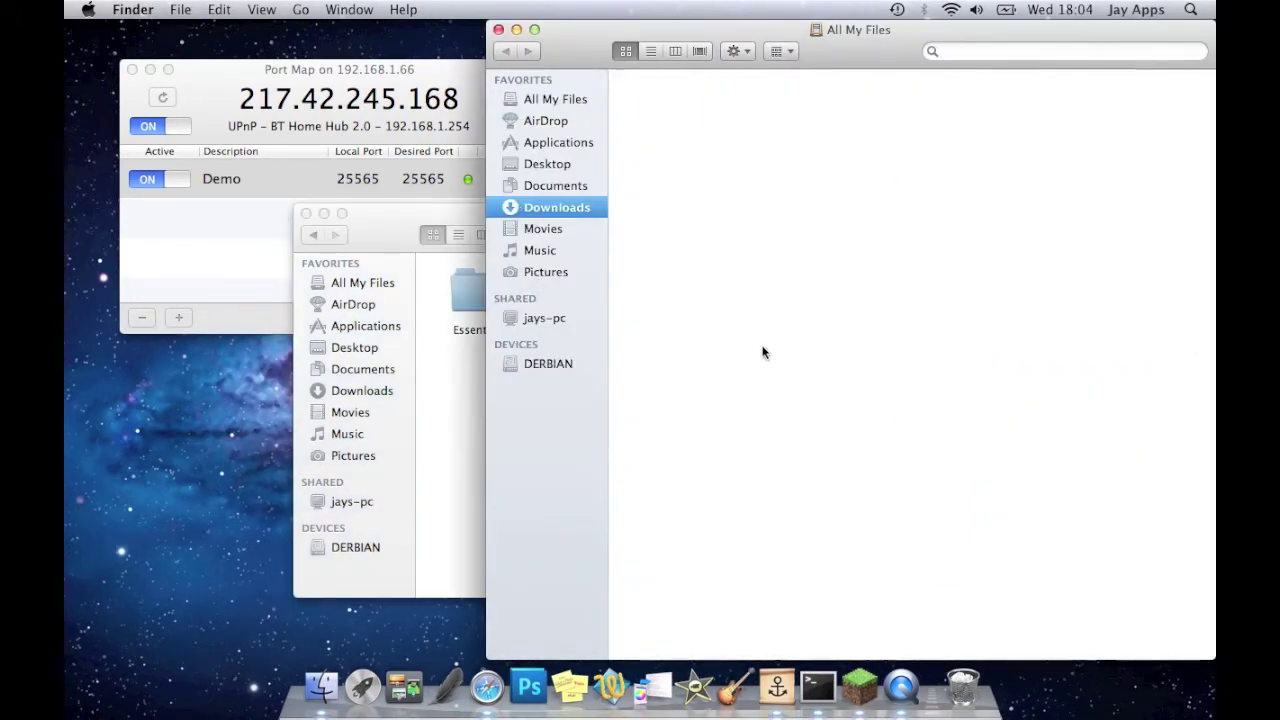
double_click(672, 100)
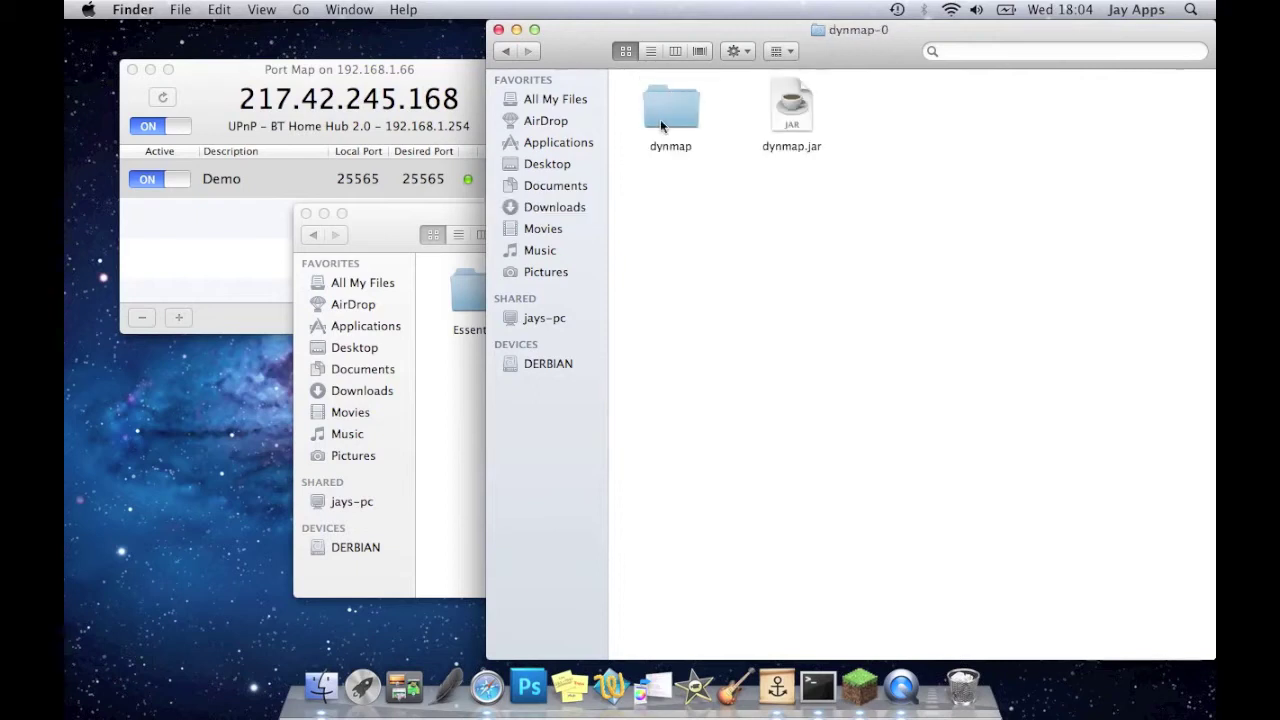
left_click(677, 118)
left_click(791, 110, "super")
left_click_drag(791, 110, 451, 416)
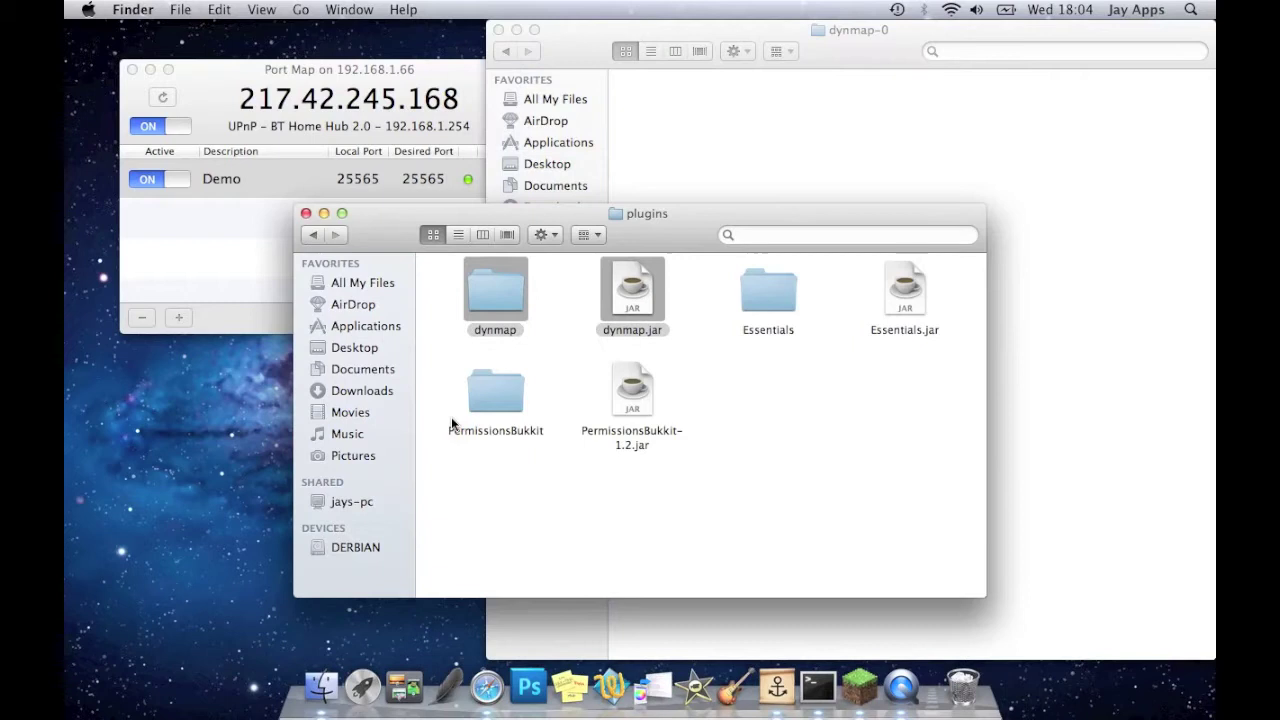
left_click(457, 443)
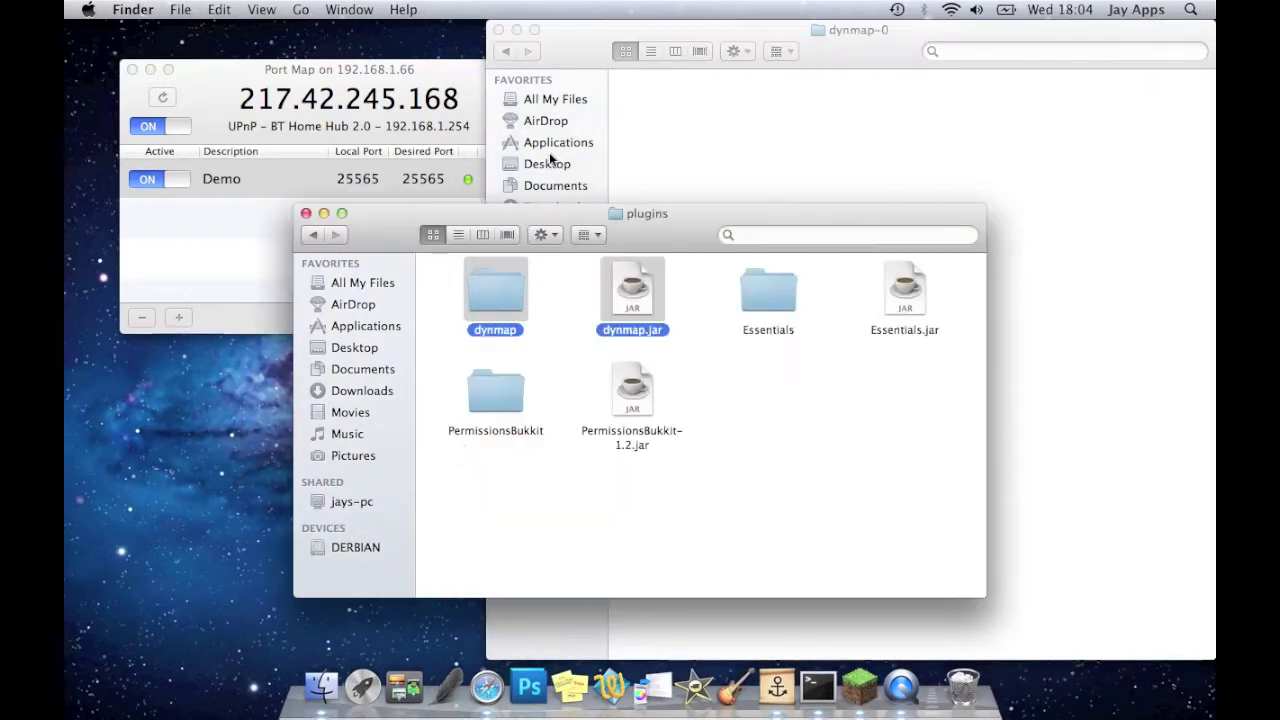
left_click(502, 31)
left_click(790, 391)
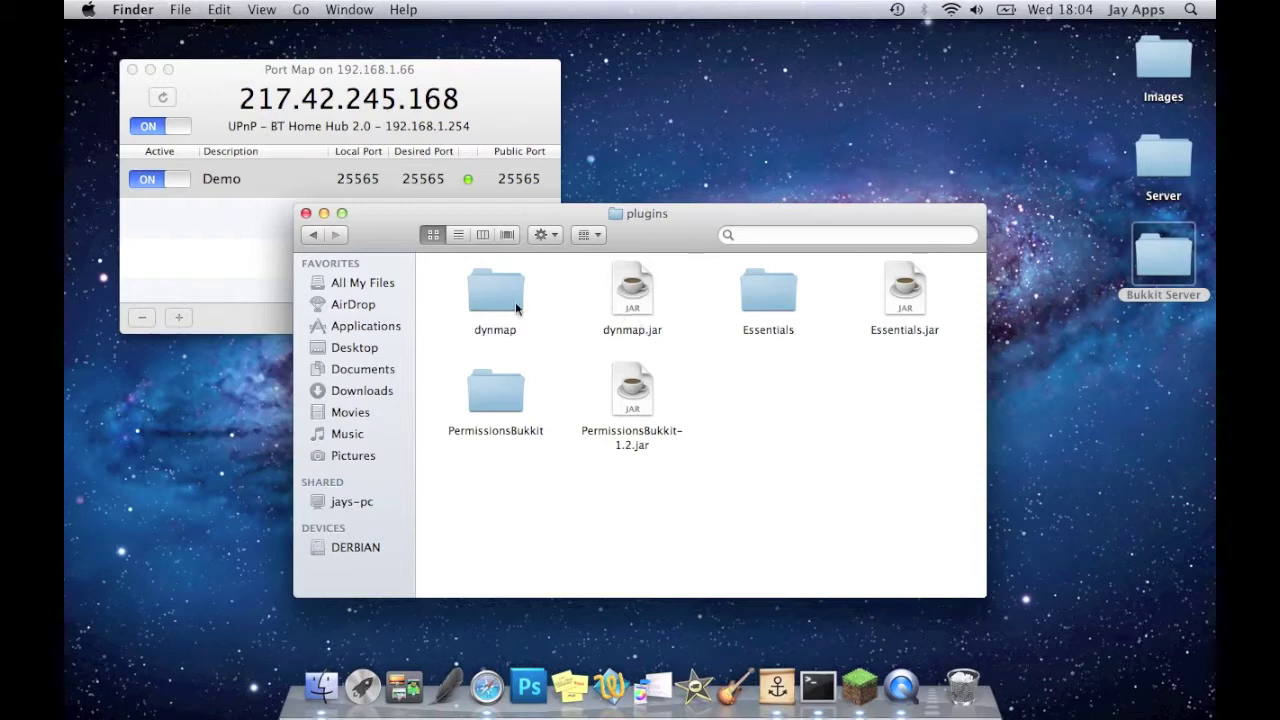
Look through the dynmap plugin folder and its web subfolder, and return to the Bukkit Server folder
key("super+a")
key("super+BackSpace")
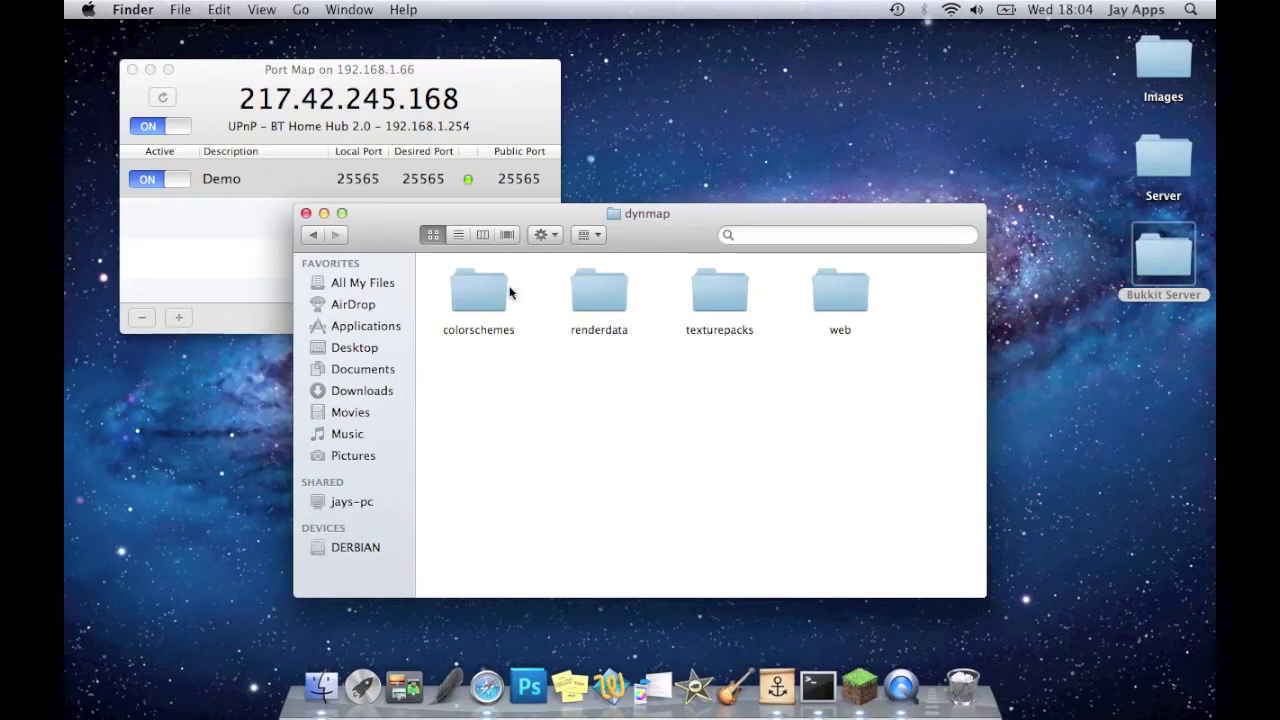
double_click(827, 275)
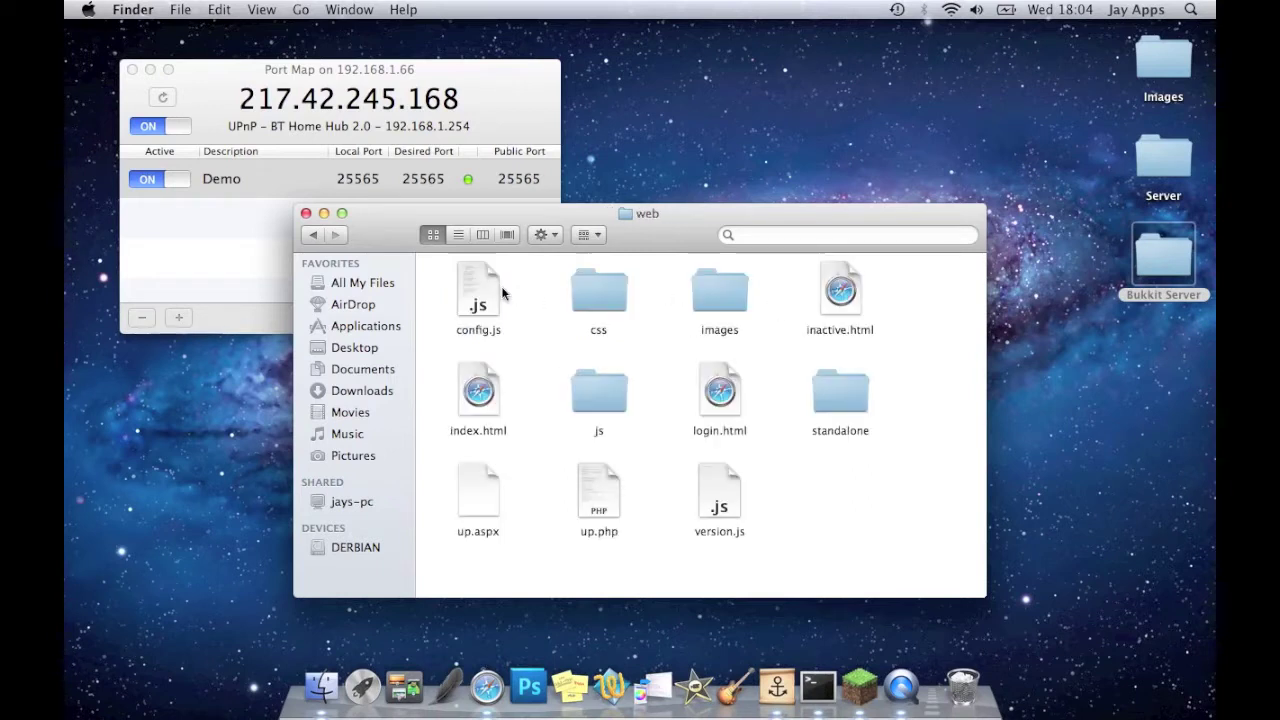
left_click(317, 236)
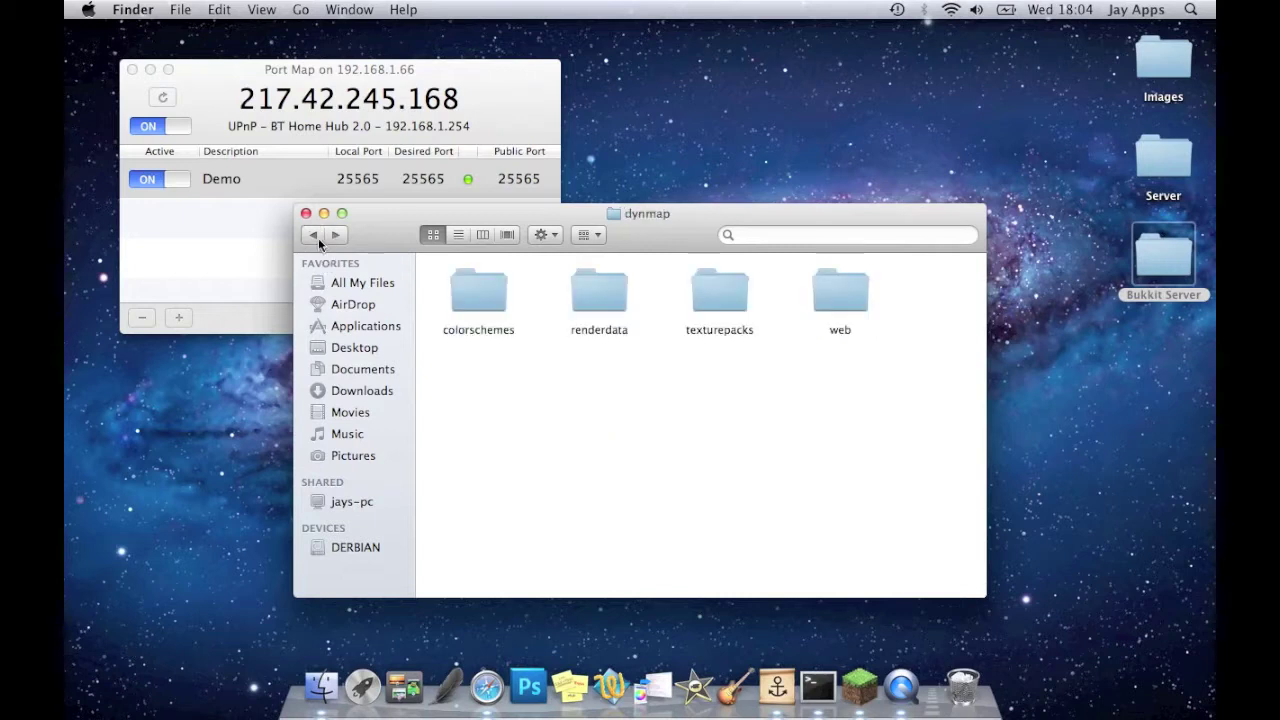
left_click(317, 236)
left_click(317, 236)
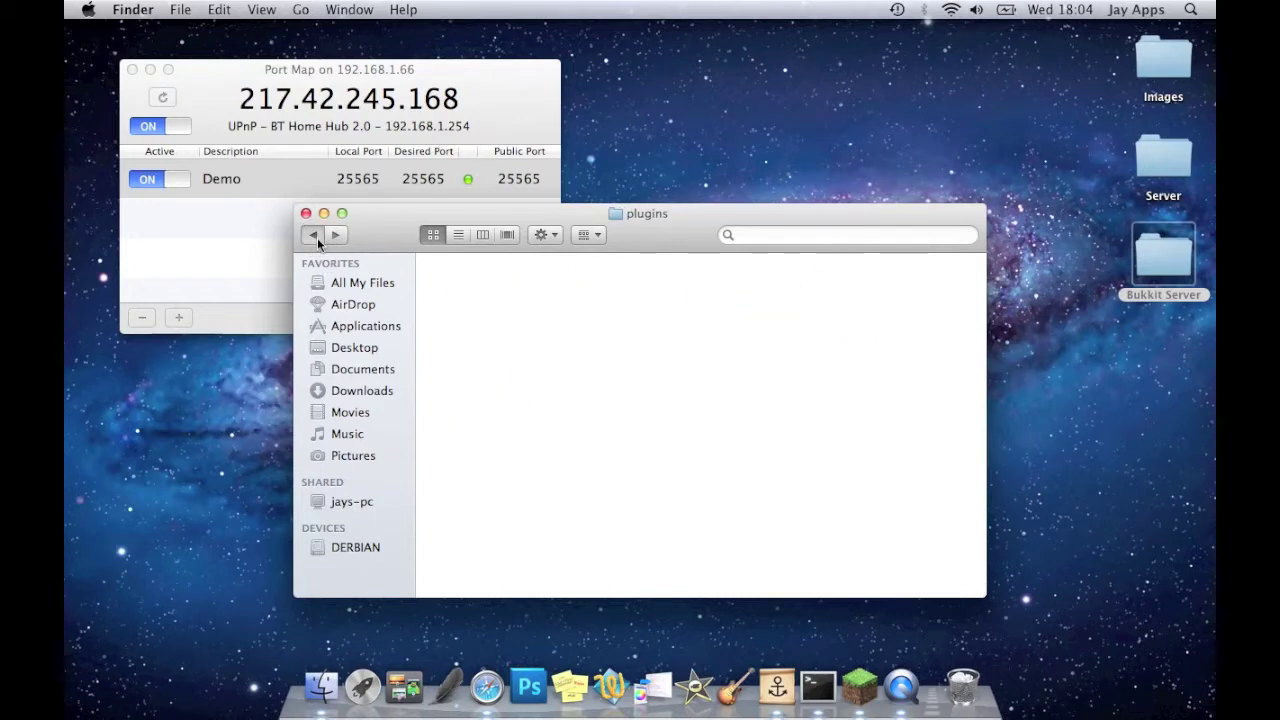
Start the Bukkit server by running Start.command from the Bukkit Server folder
left_click(521, 138)
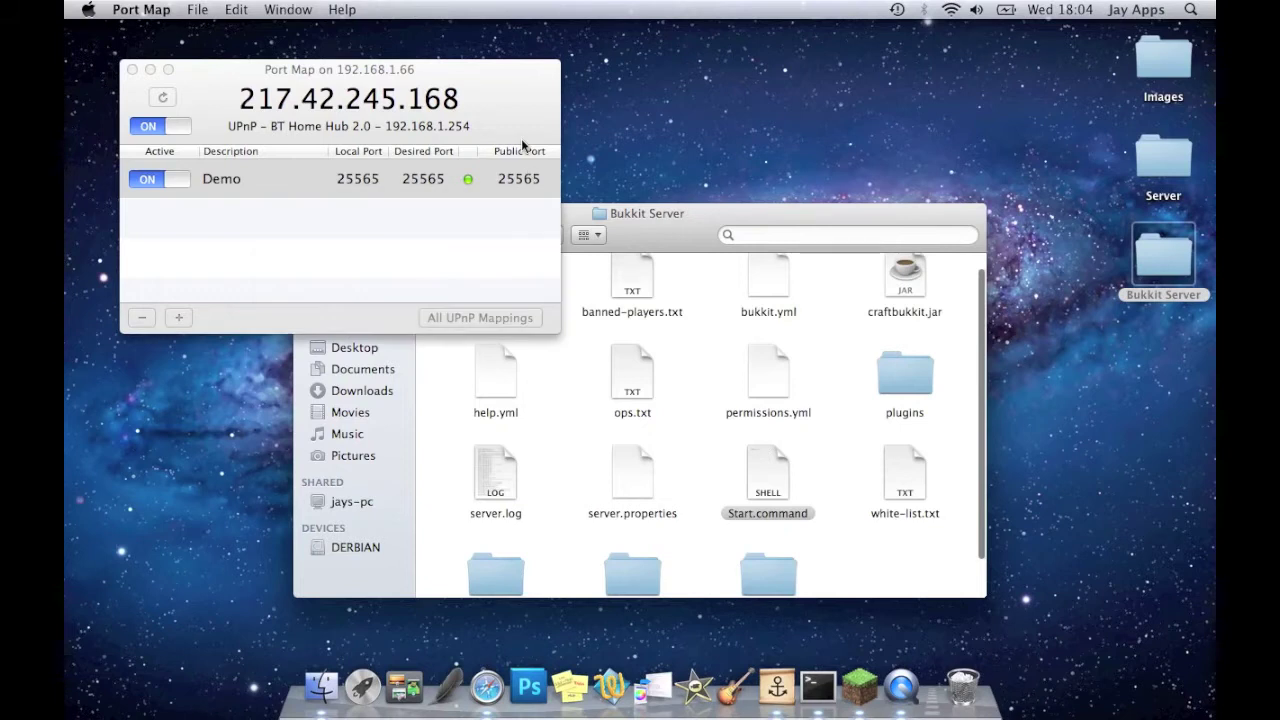
left_click(812, 528)
double_click(770, 474)
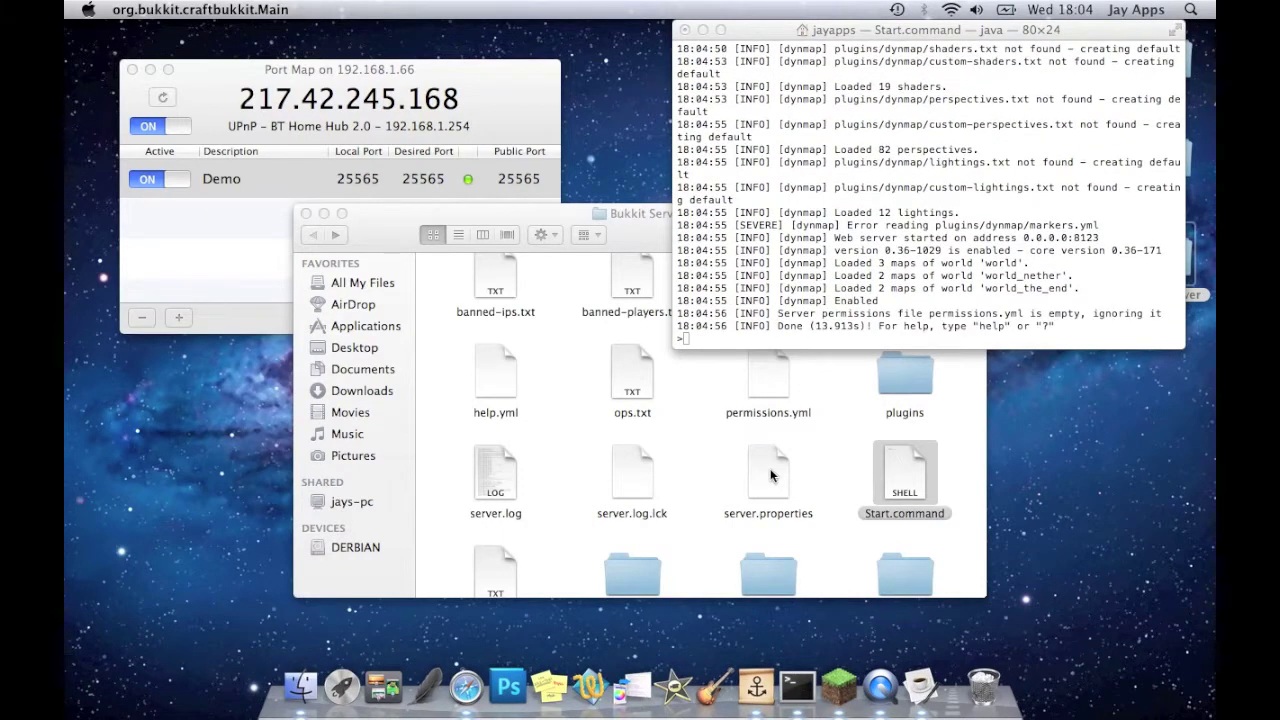
Stop the running server with the stop command and close its Terminal window, terminating the running processes
left_click(776, 316)
type("stop")
key("Return")
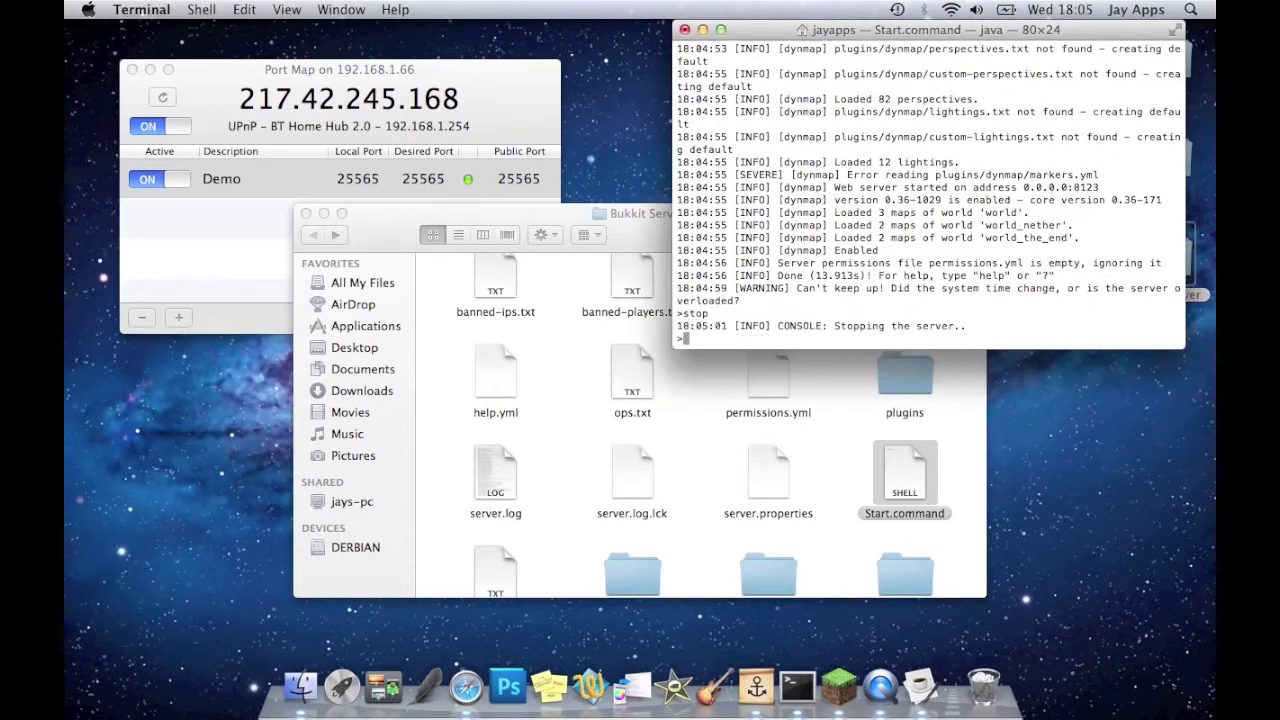
left_click(684, 30)
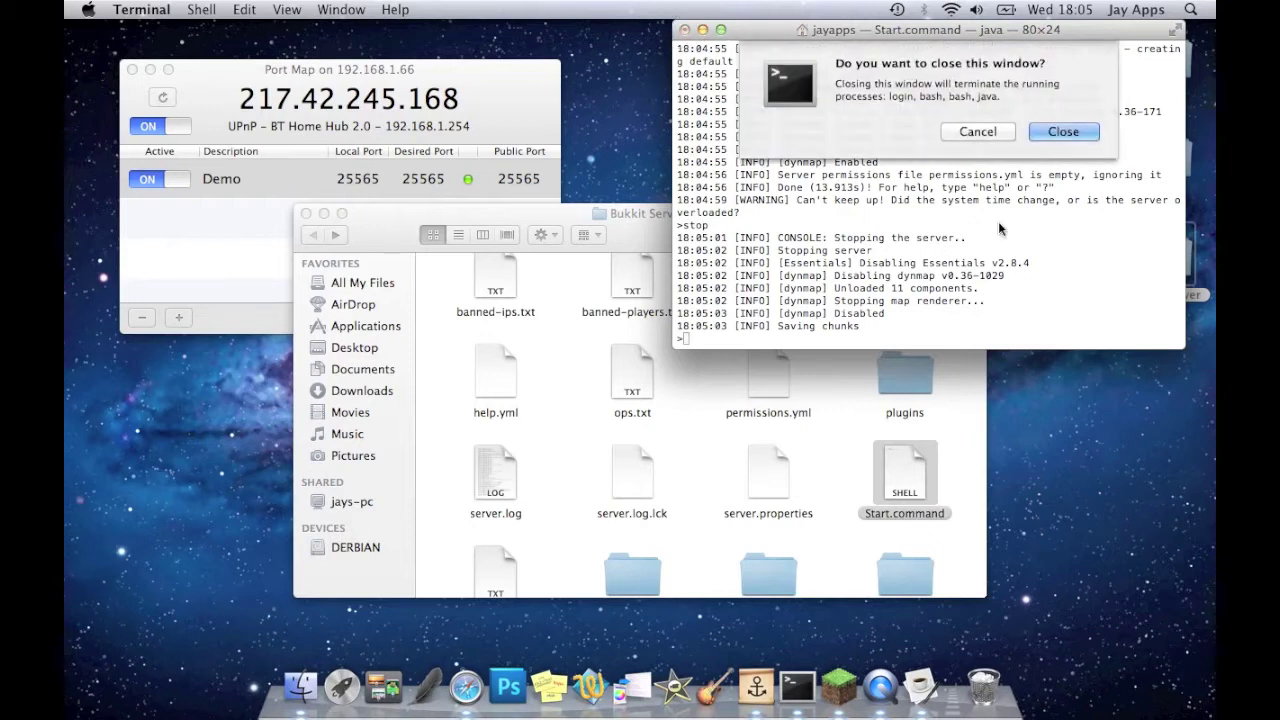
left_click(1060, 133)
Open configuration.txt from the dynmap folder inside plugins and review its deftemplatesuffix map resolution options
left_click(955, 405)
double_click(906, 372)
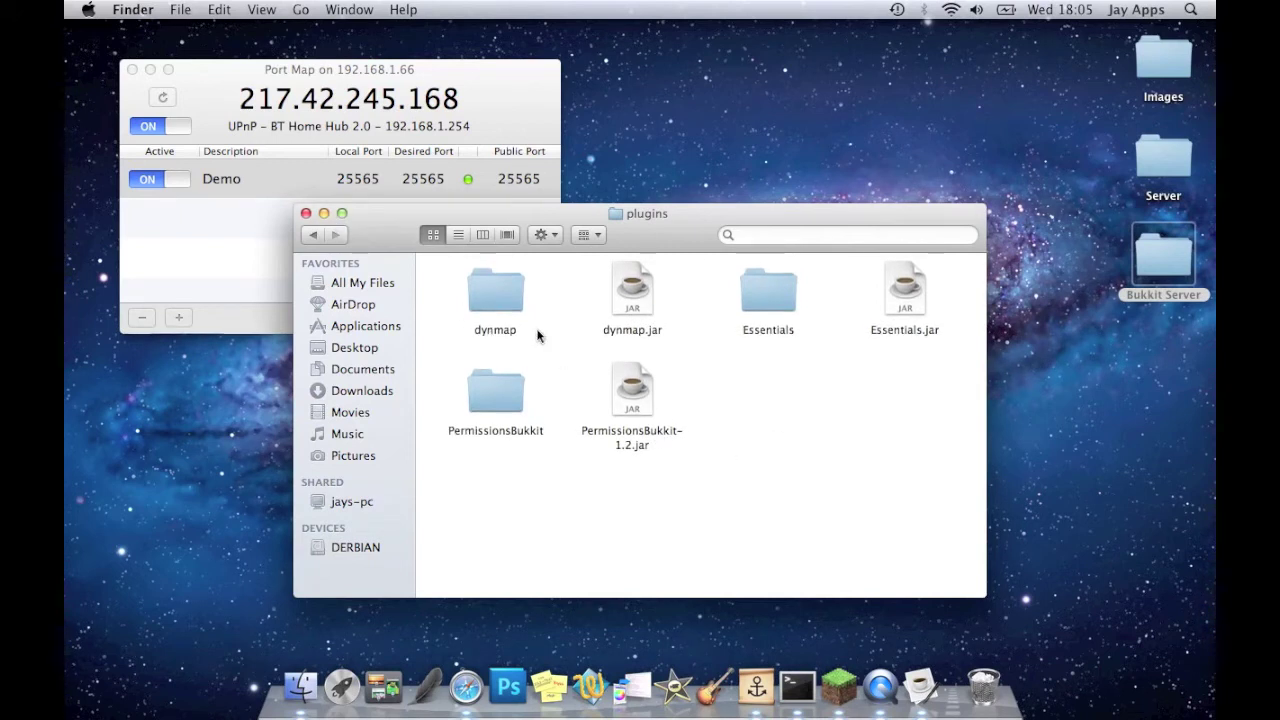
left_click(494, 298)
double_click(493, 292)
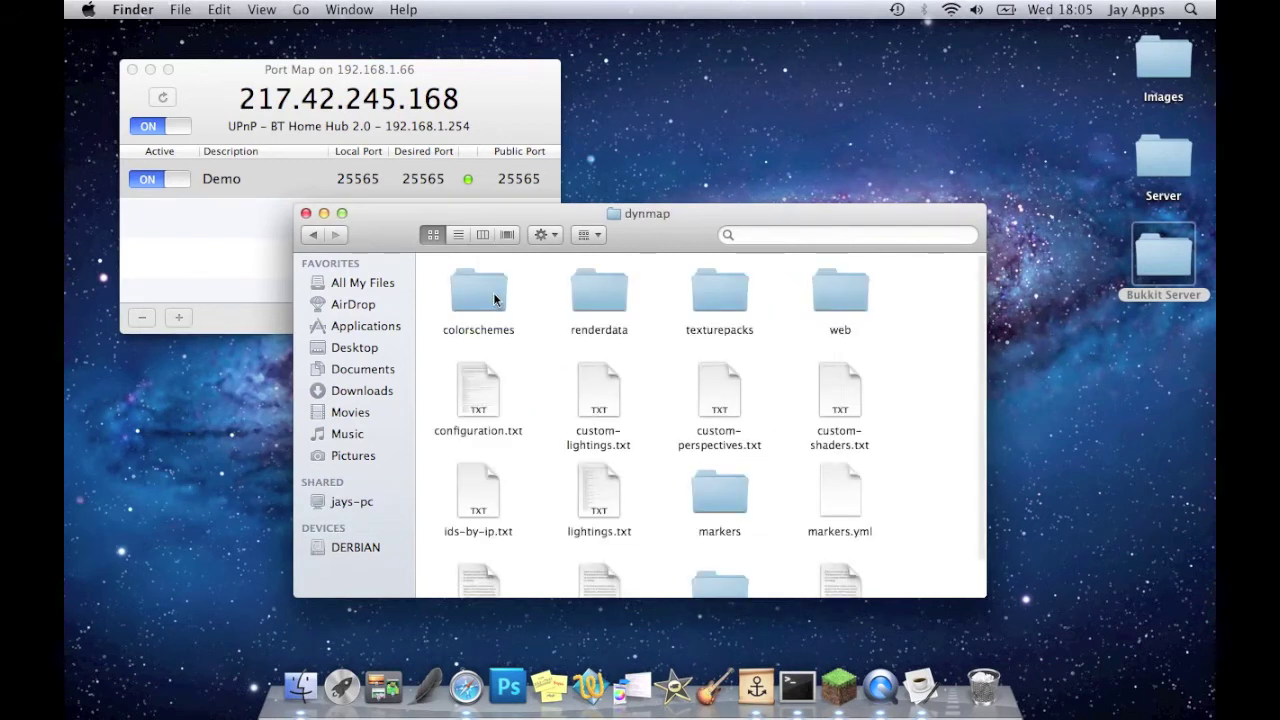
scroll(566, 422, "down", 2)
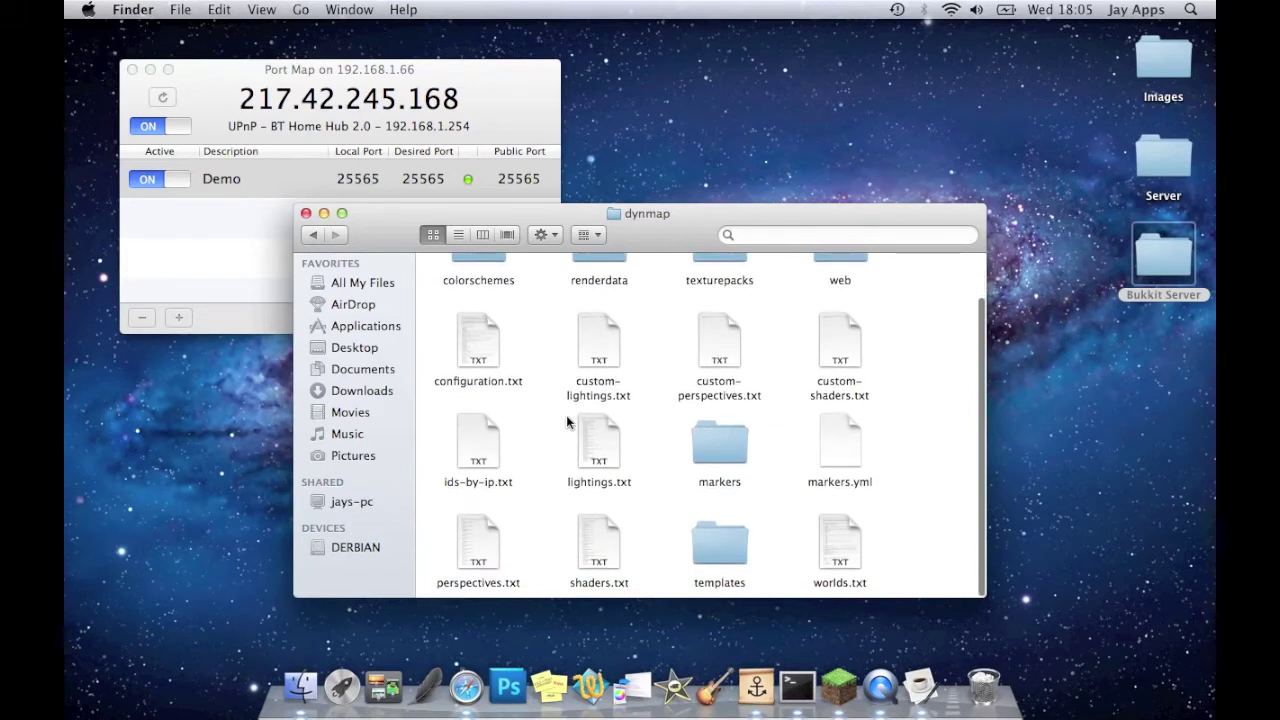
left_click(478, 371)
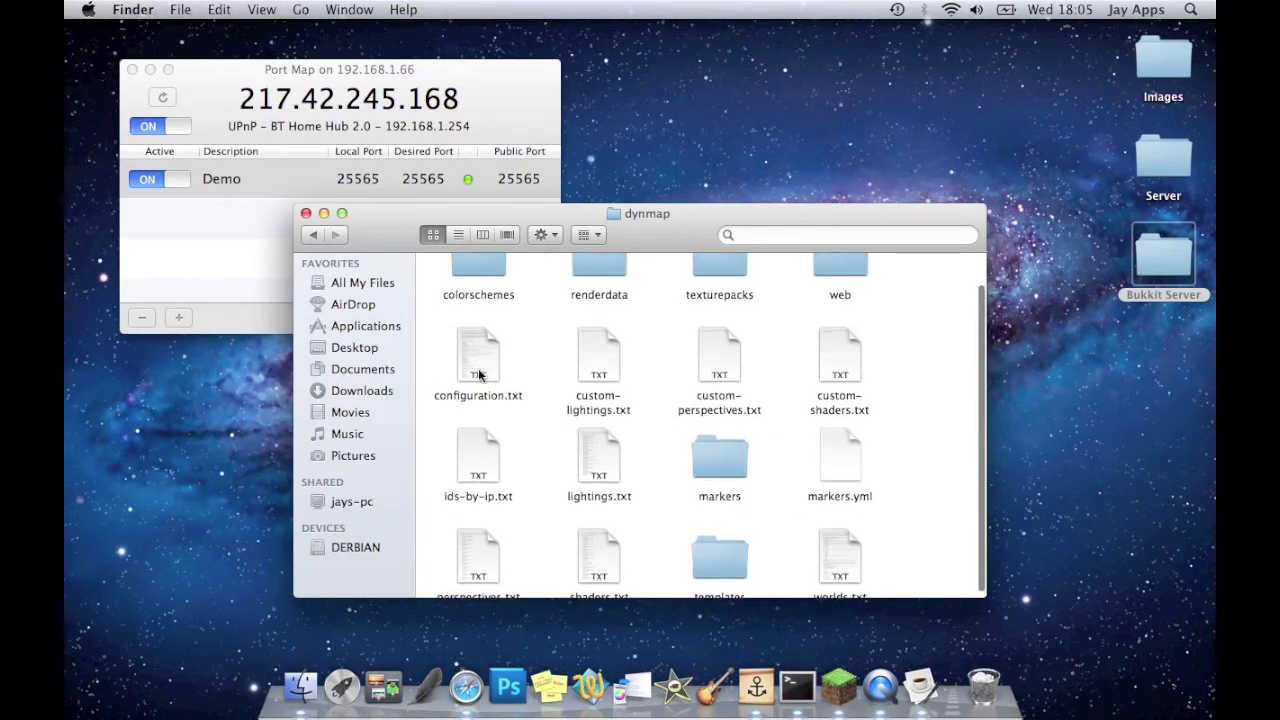
double_click(478, 368)
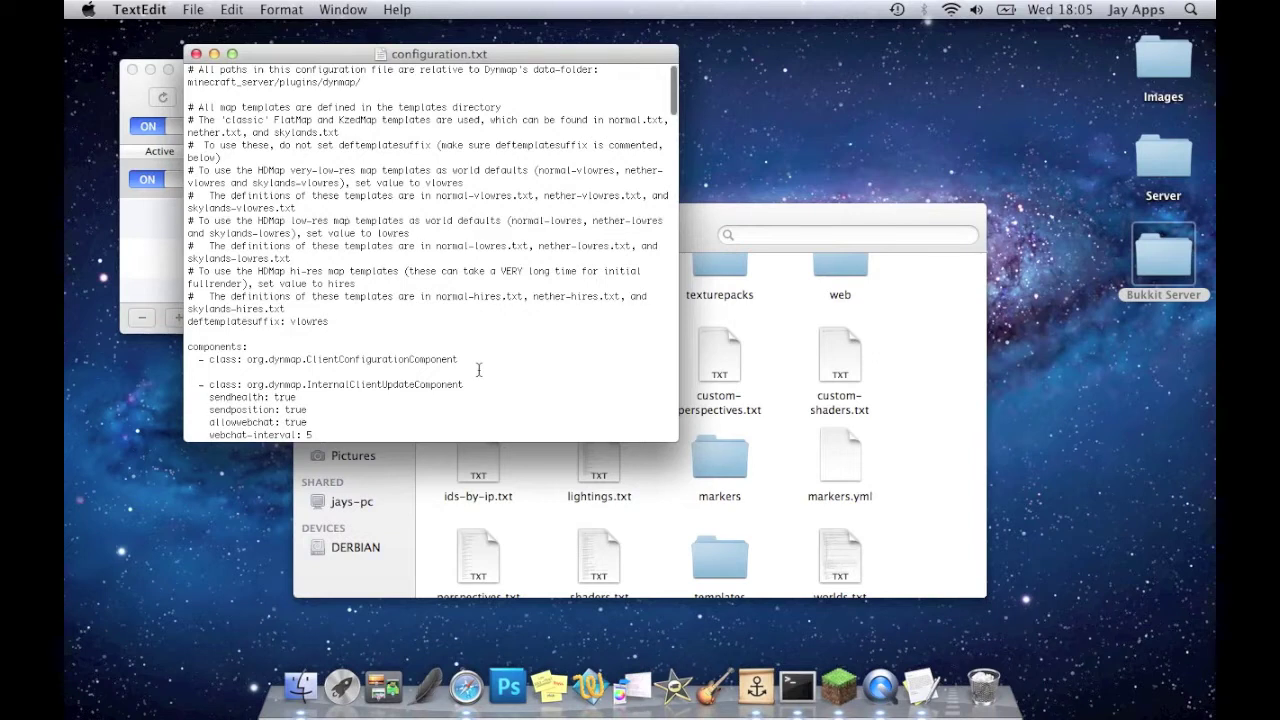
scroll(478, 370, "down", 5)
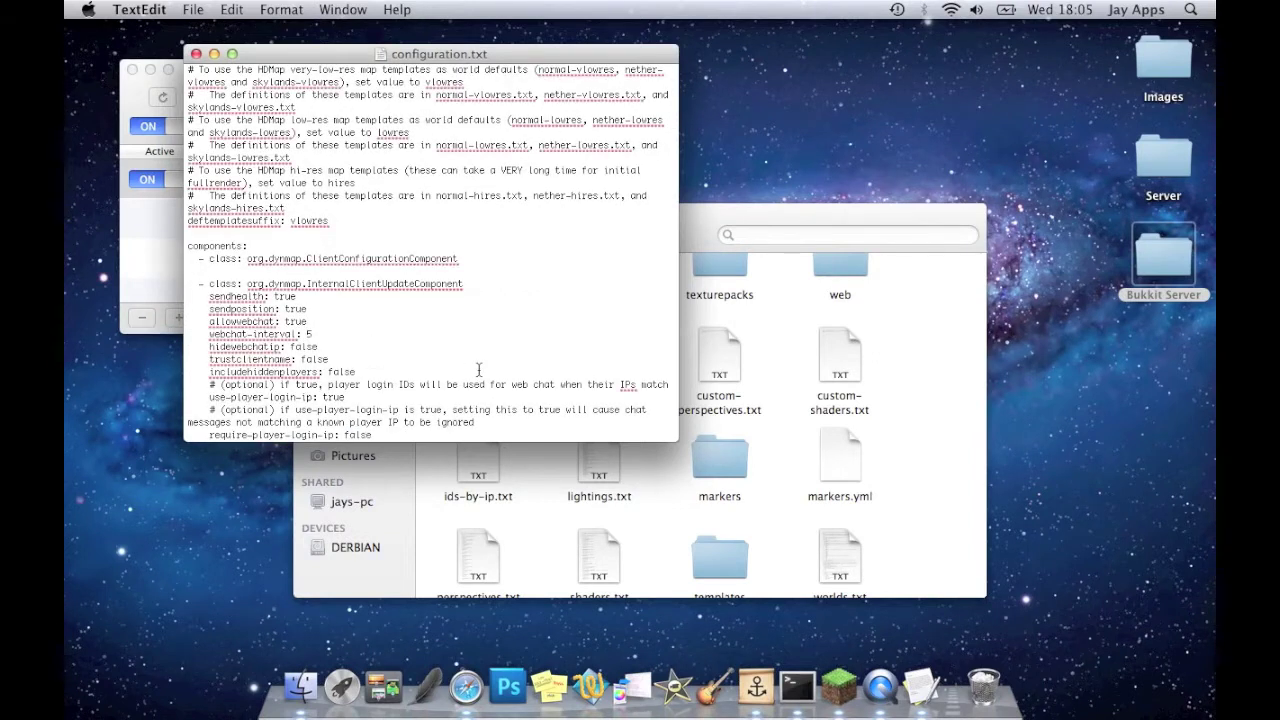
scroll(478, 371, "down", 1)
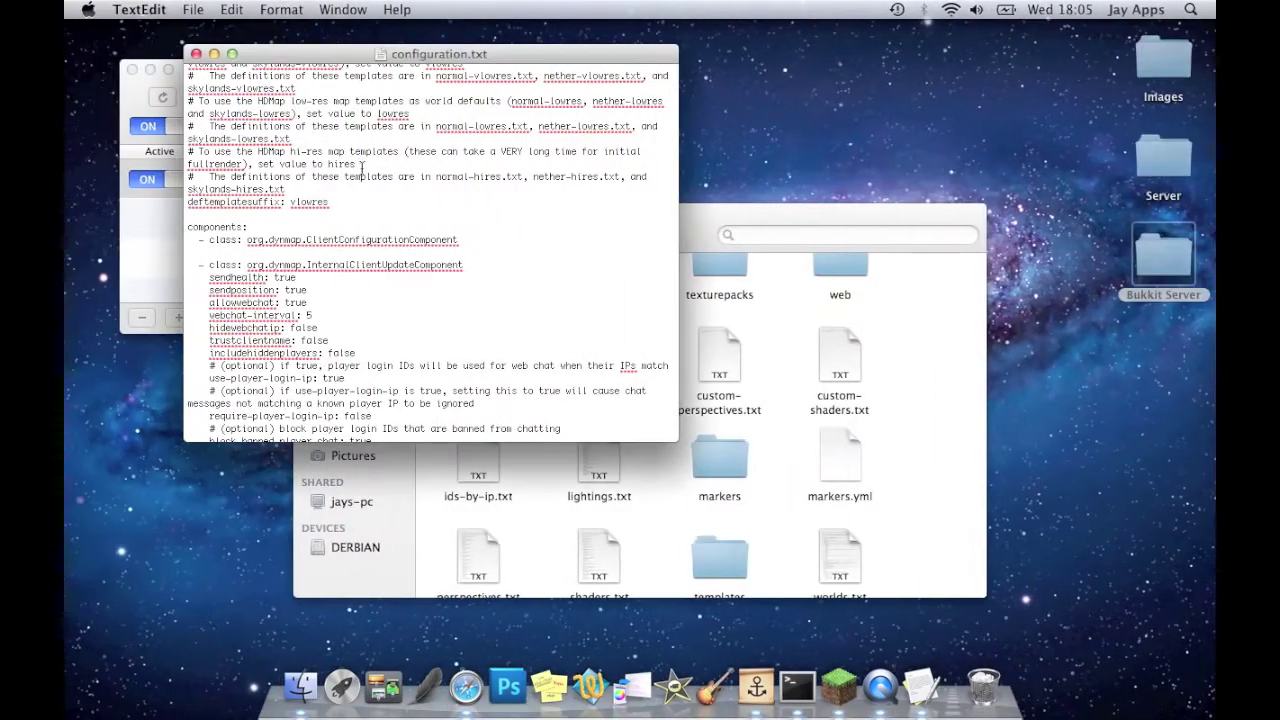
Return to the Bukkit Server folder and launch the server again with Start.command
key("super+Tab")
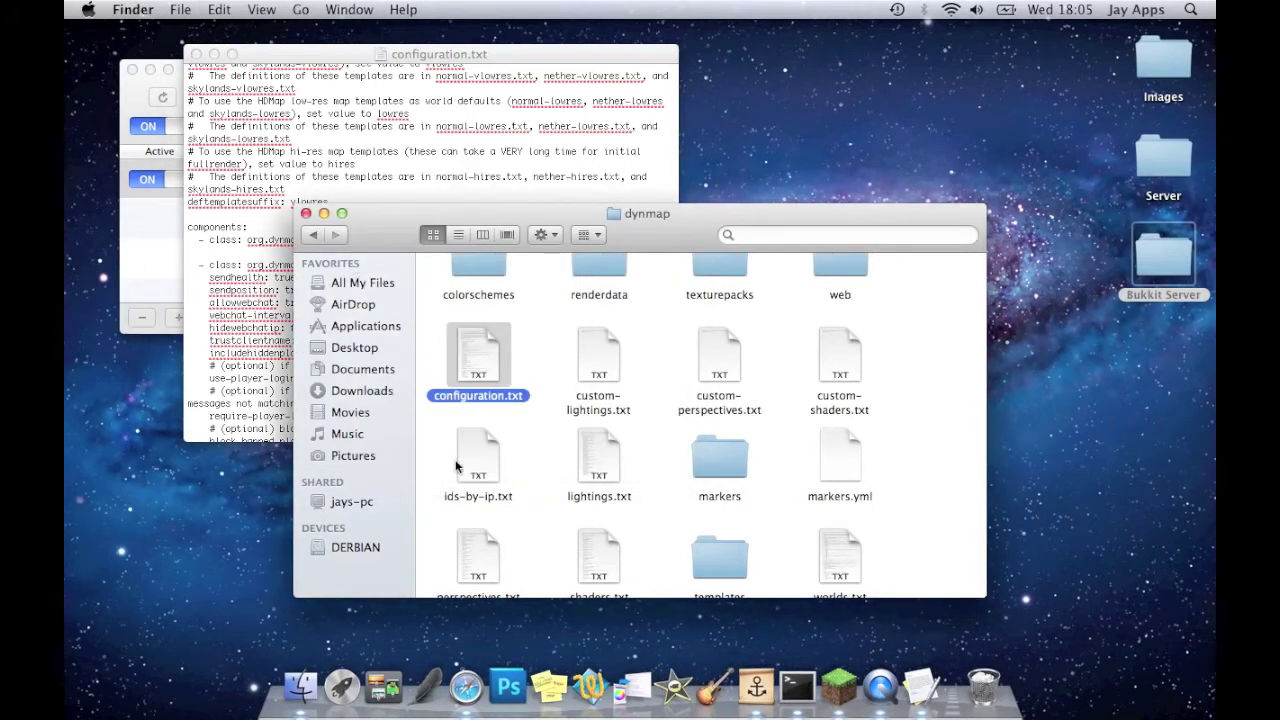
left_click(314, 235)
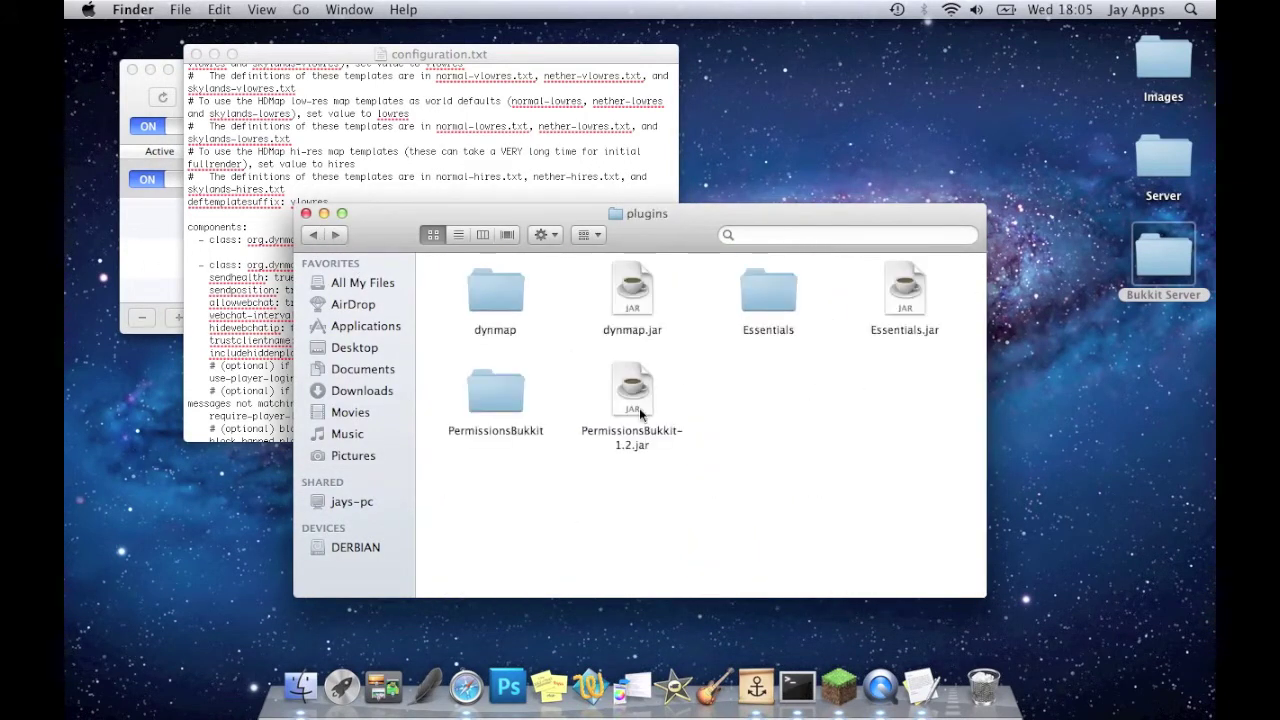
left_click(314, 235)
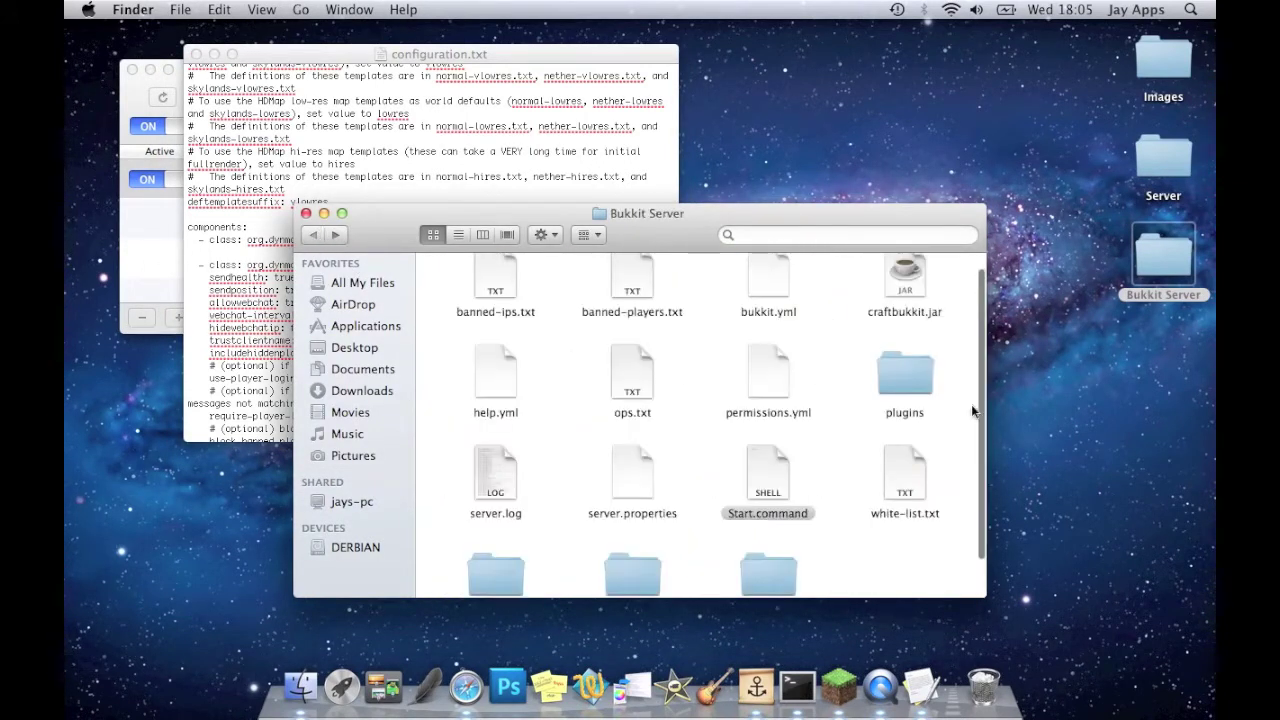
double_click(768, 475)
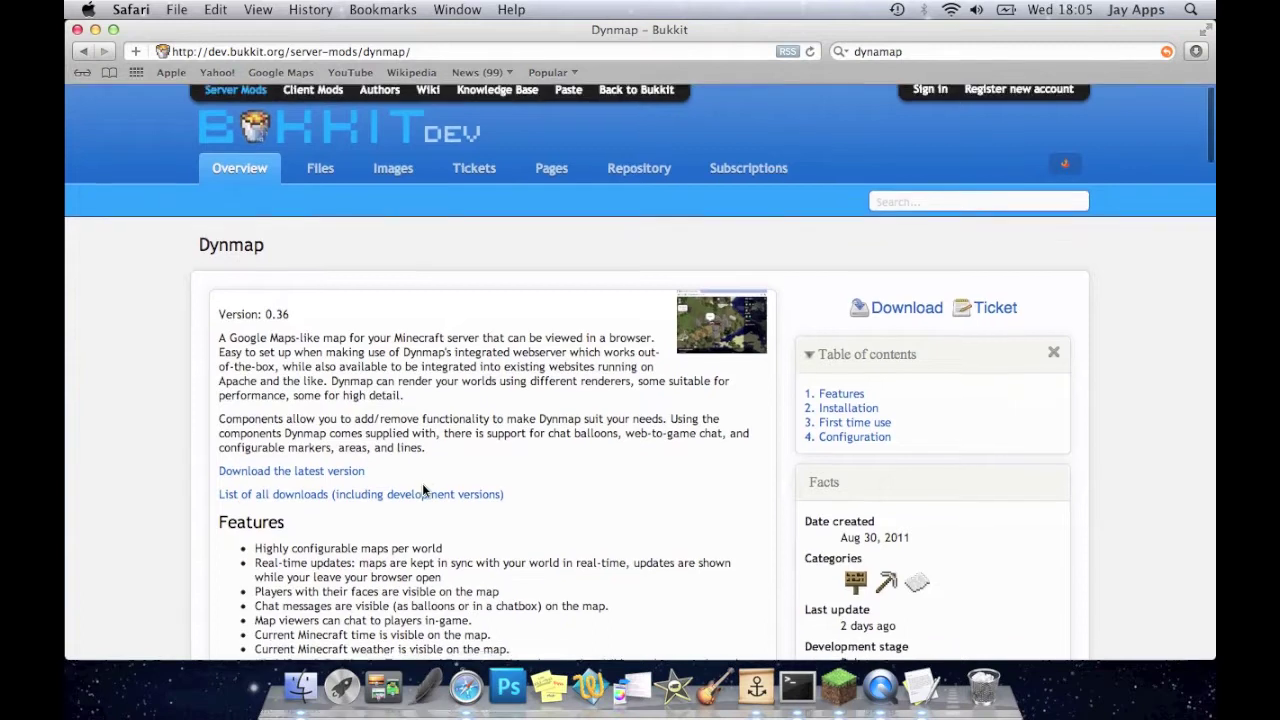
scroll(423, 489, "down", 8)
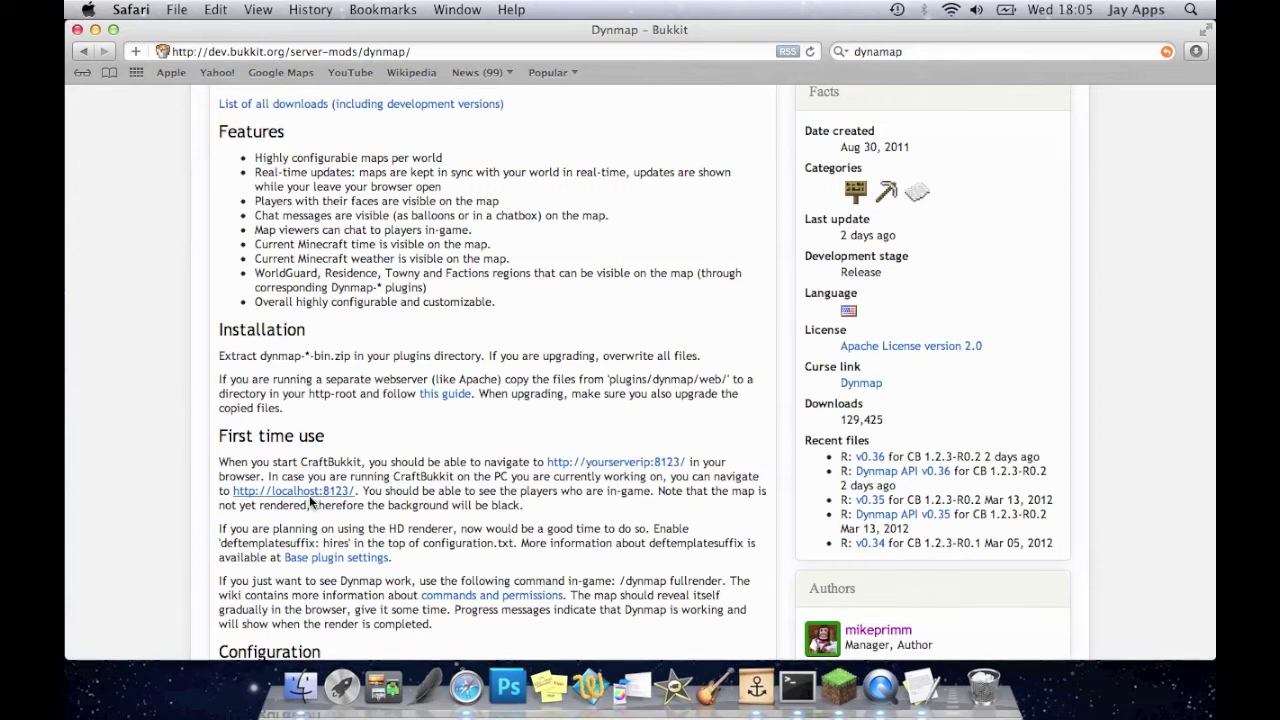
right_click(312, 490)
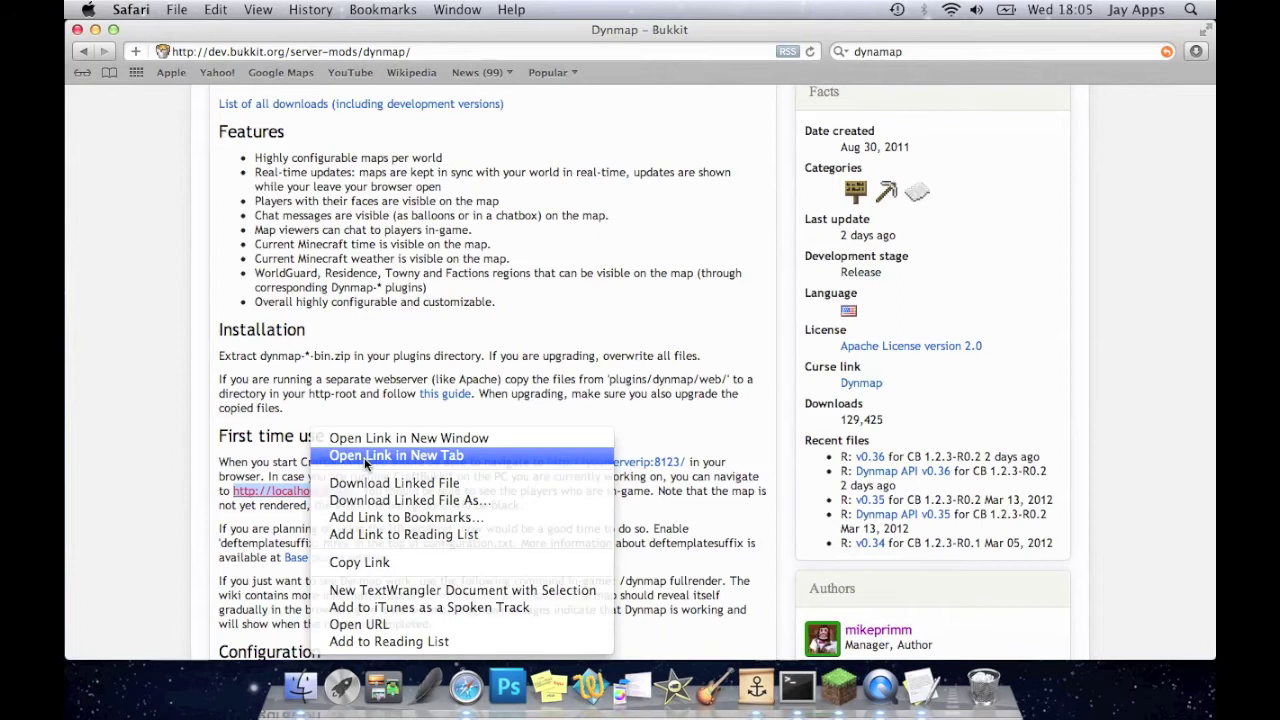
left_click(364, 457)
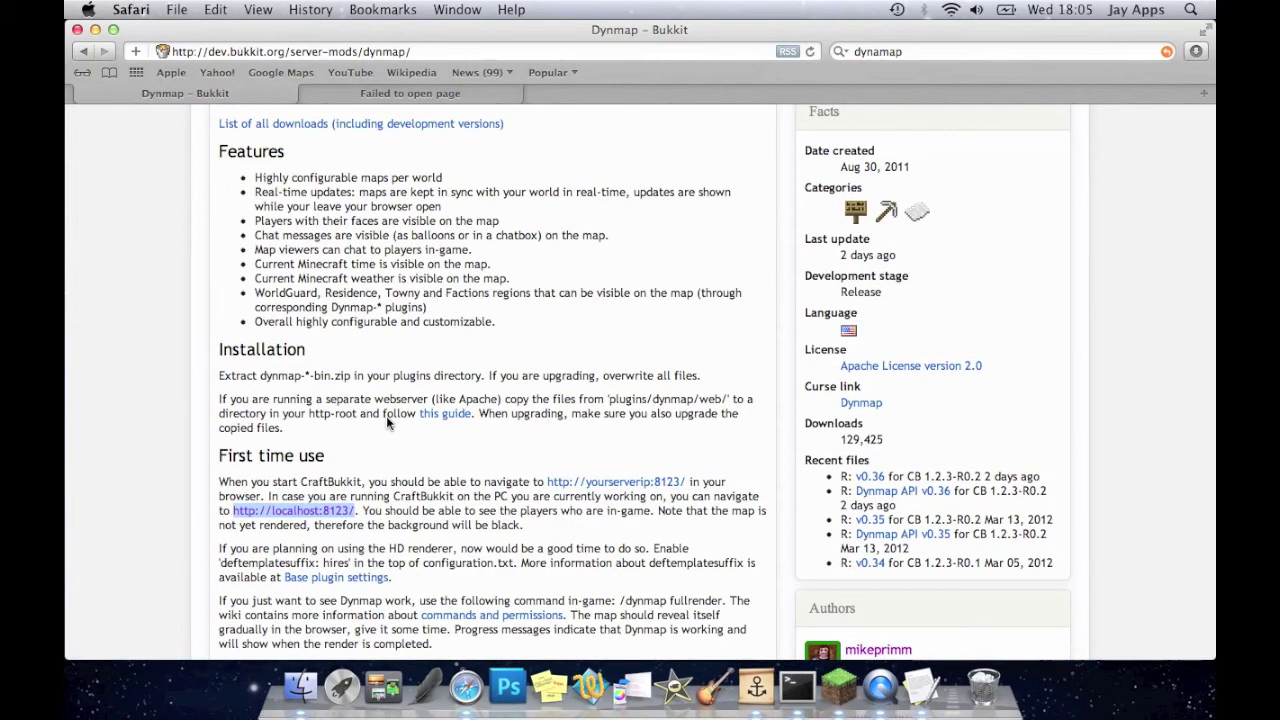
left_click(407, 93)
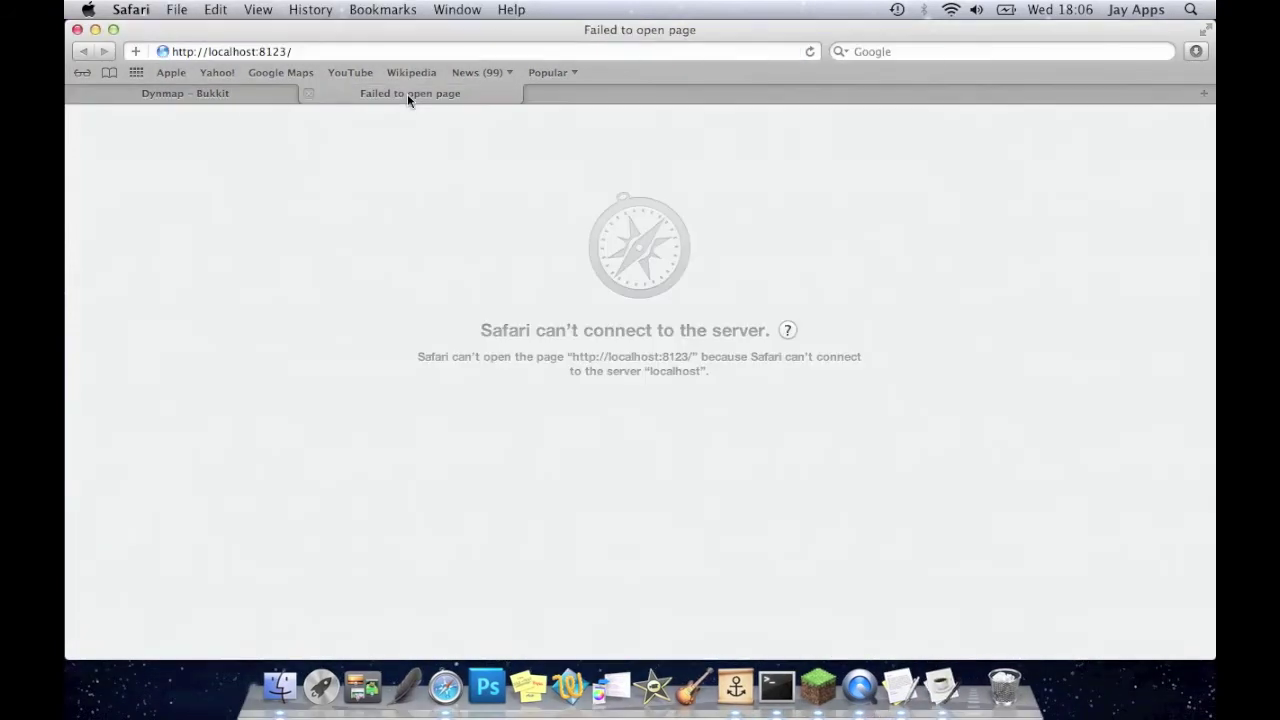
key("ctrl+Left")
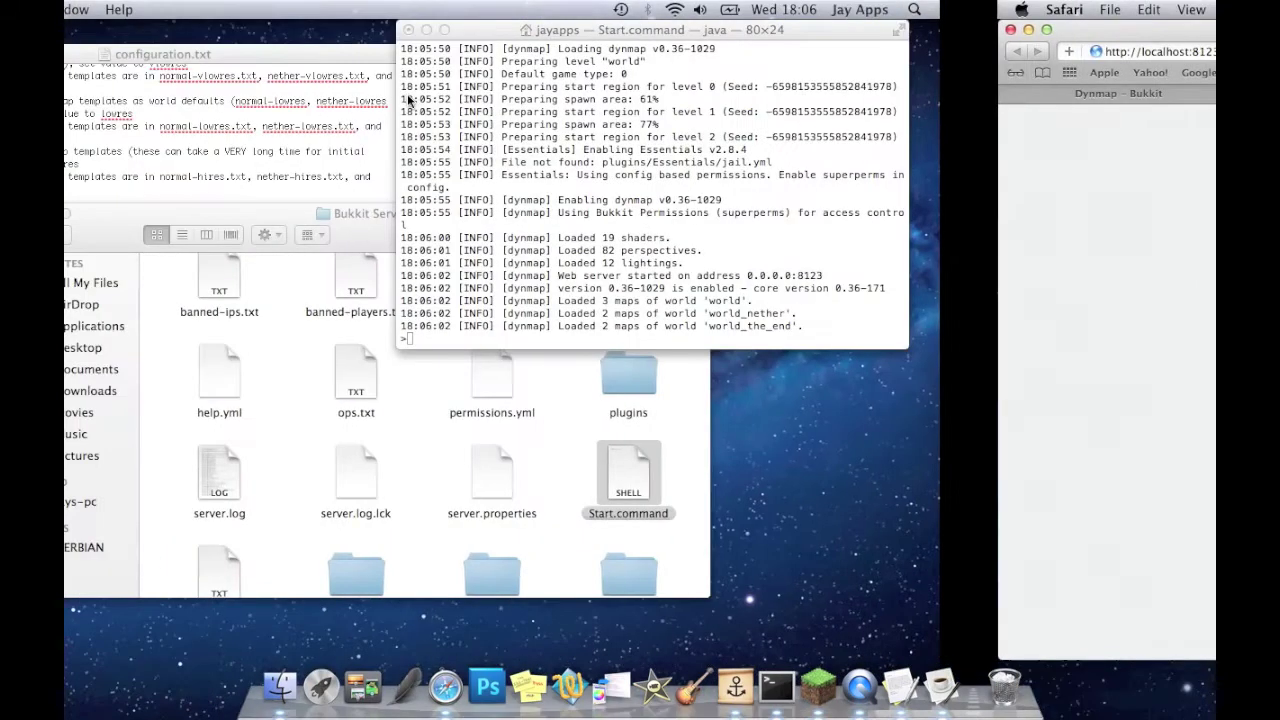
View the Dynmap page in Safari and show the world with its second map type
key("ctrl+Right")
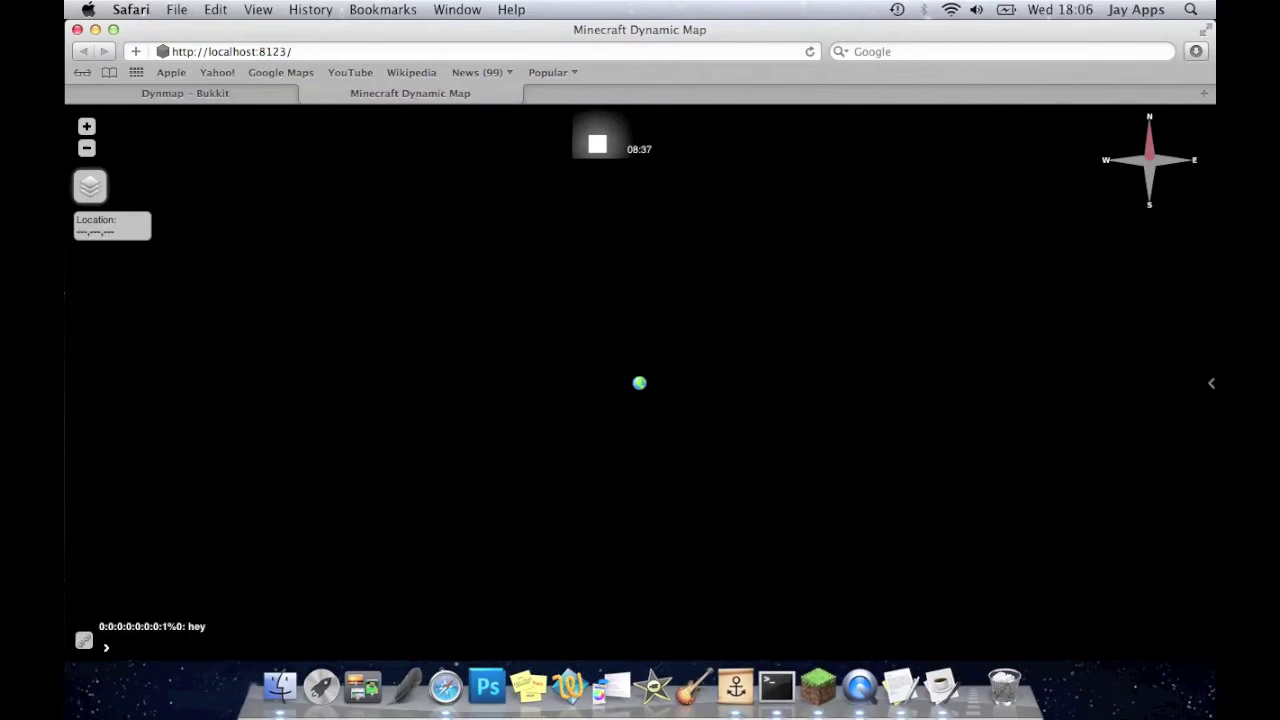
mouse_move(1211, 383)
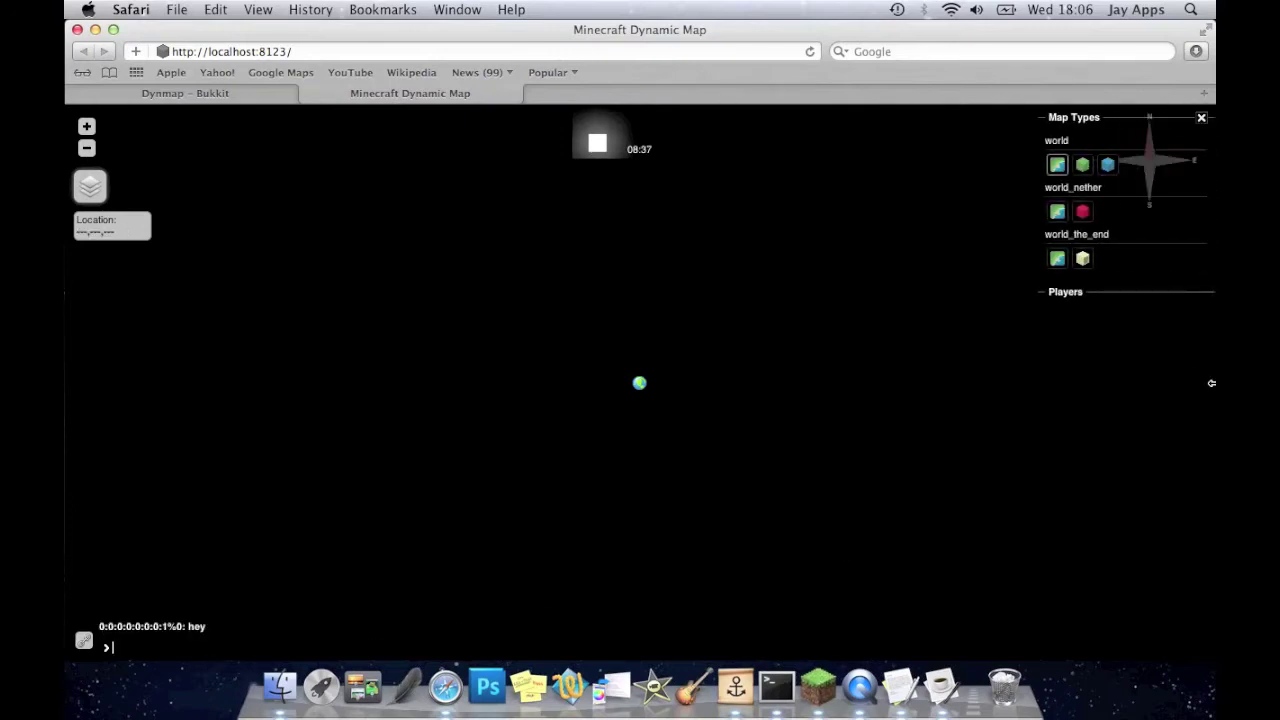
left_click(1082, 164)
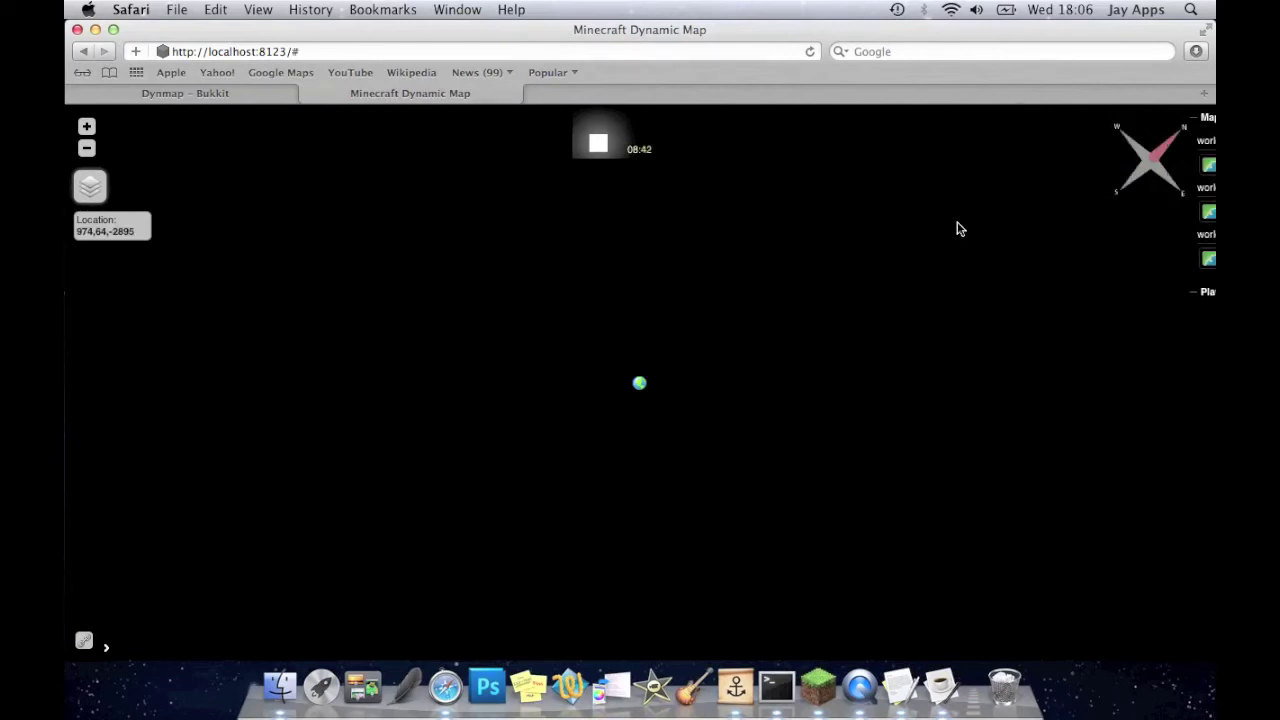
Return to the server console and shut down the server with the stop command
key("ctrl+Left")
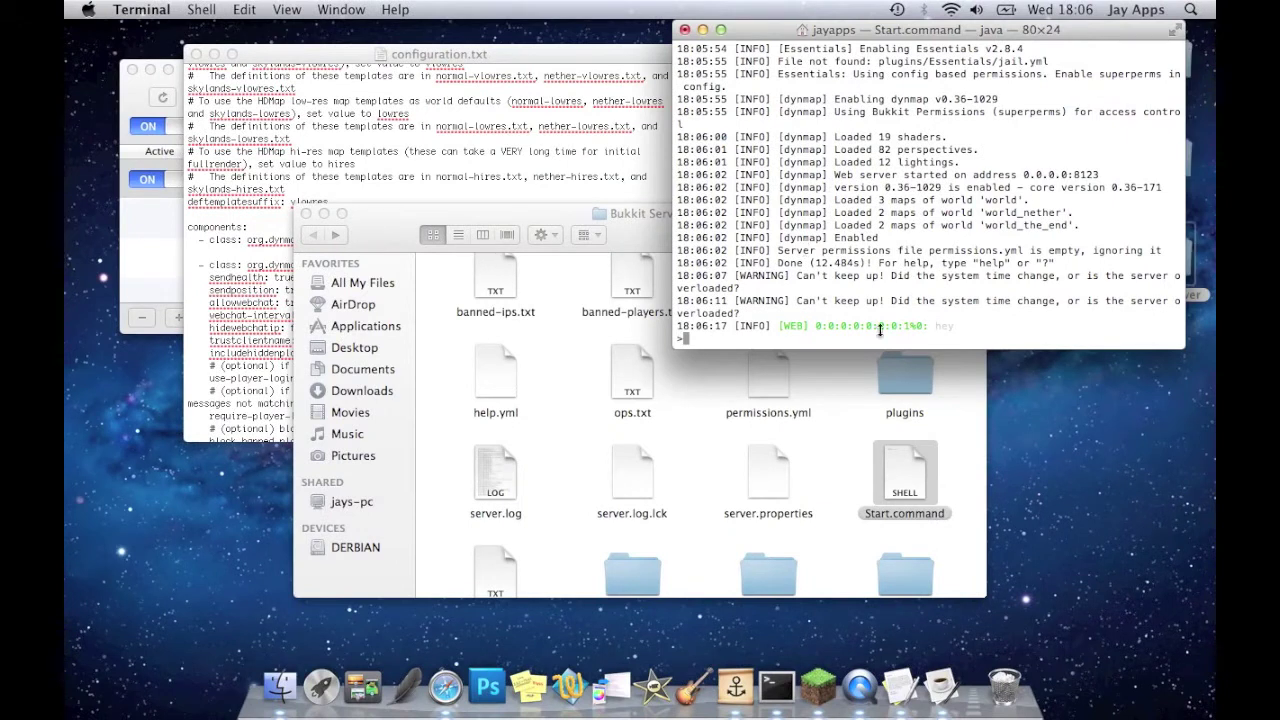
type("stop")
key("Return")
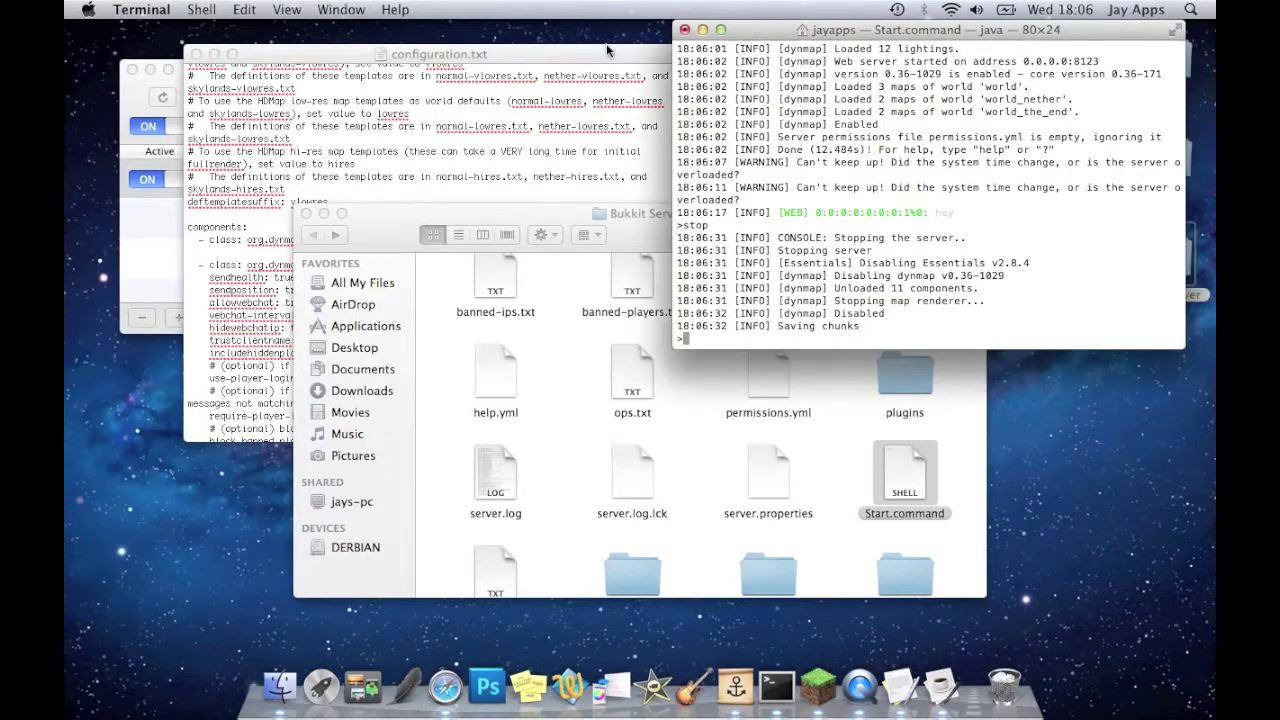
Review the component, web chat, player marker and tile rendering settings in configuration.txt, and close the file
left_click(606, 46)
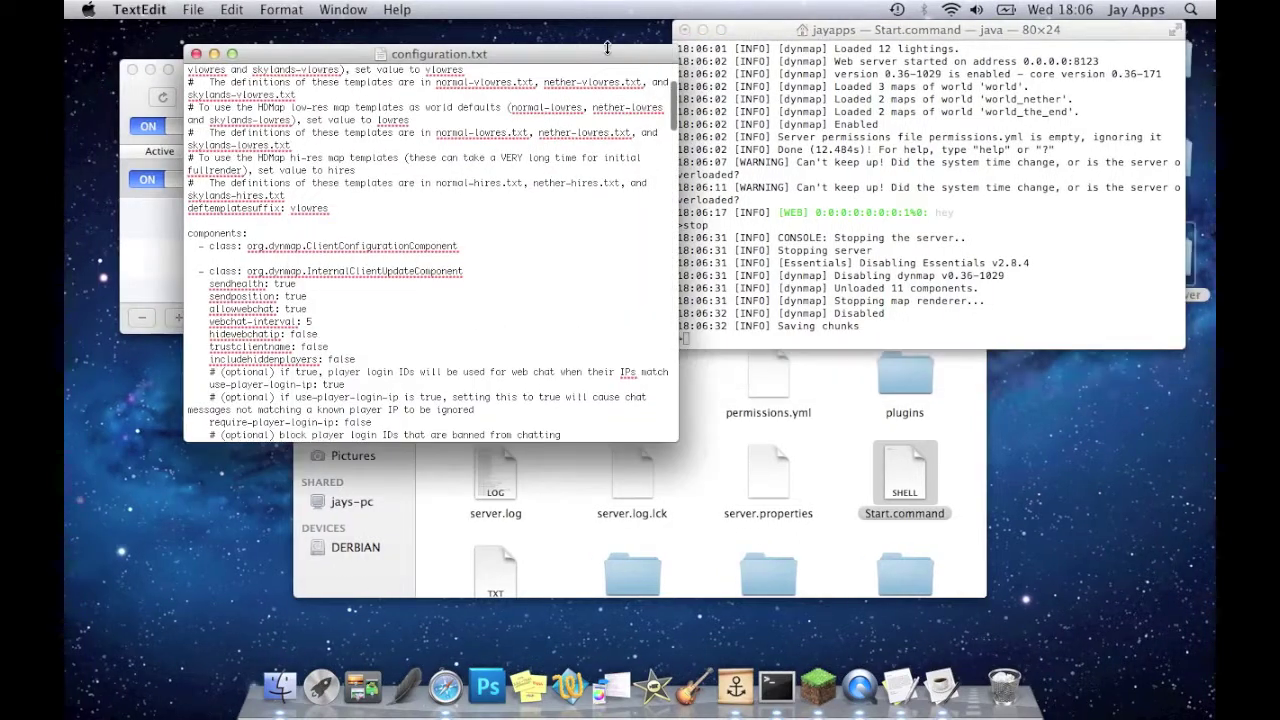
scroll(559, 236, "down", 5)
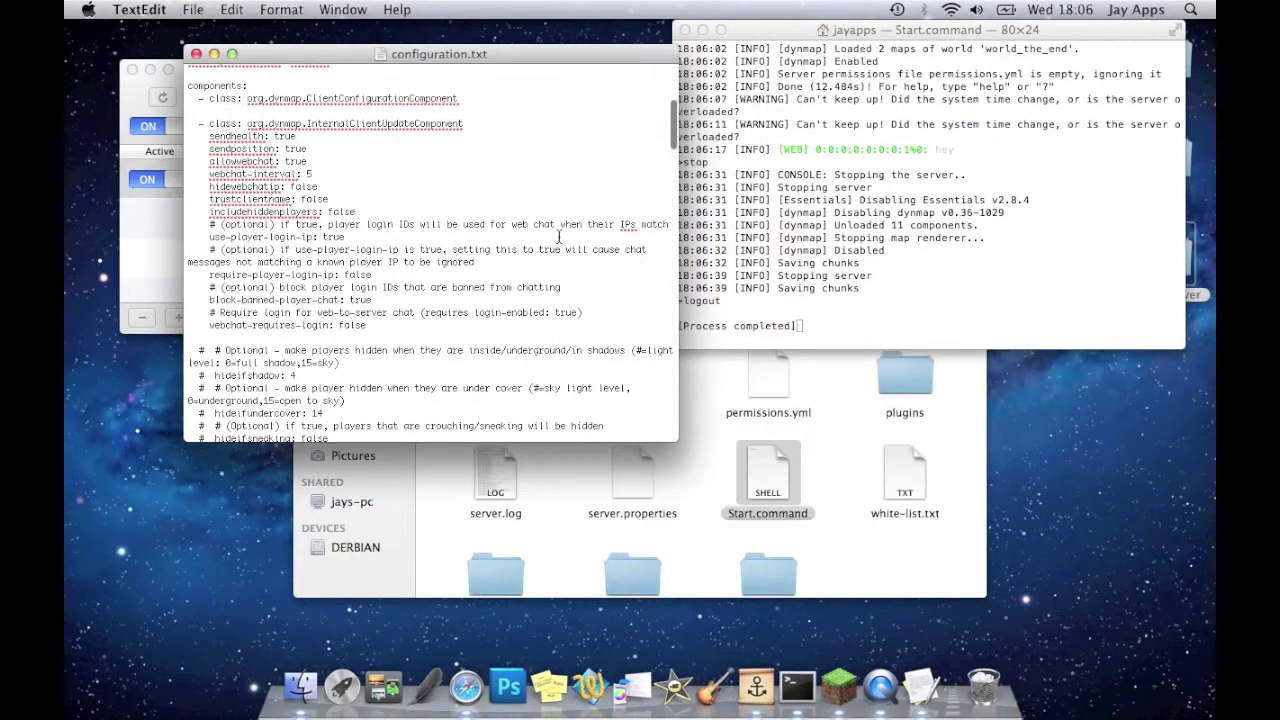
scroll(559, 236, "up", 3)
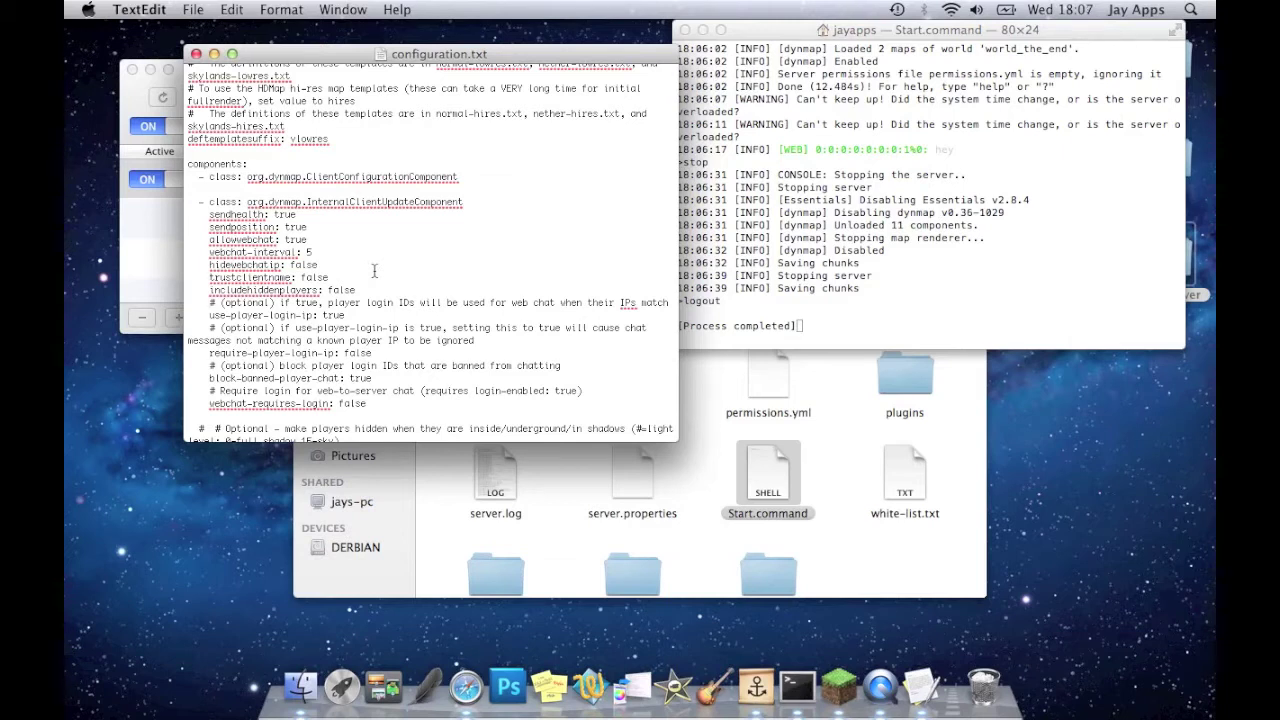
scroll(374, 270, "down", 10)
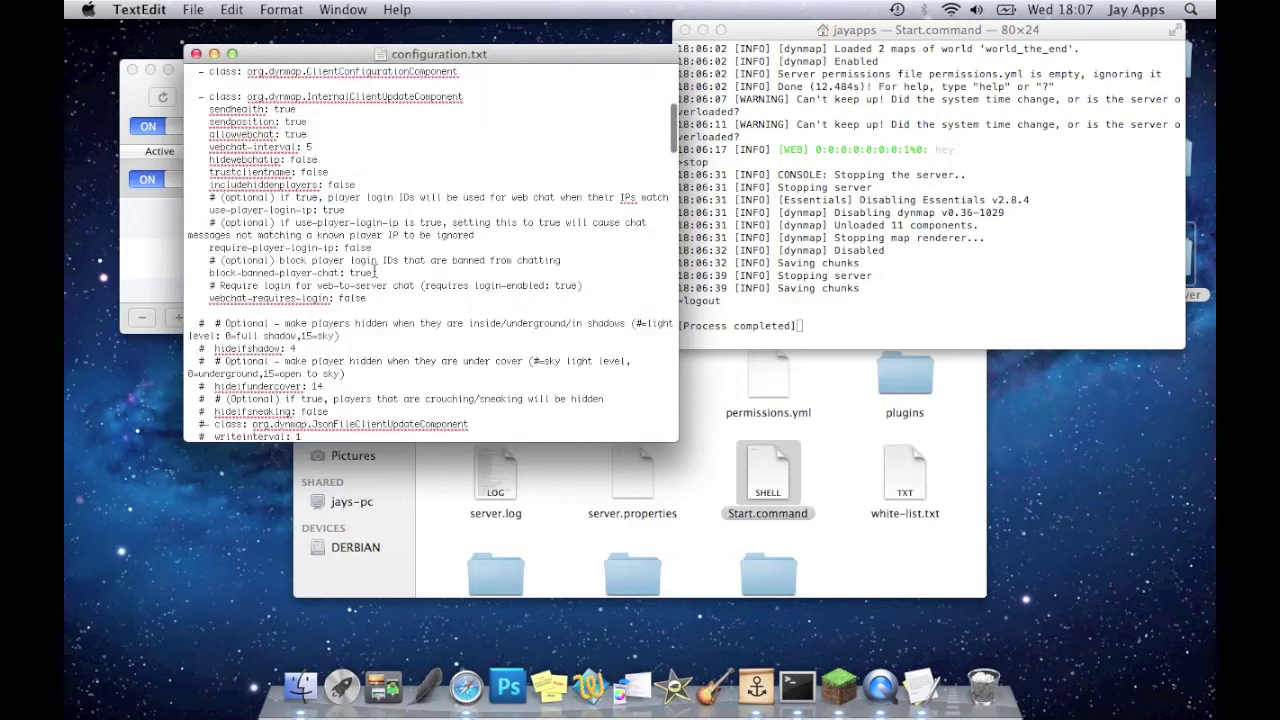
scroll(374, 270, "down", 12)
scroll(374, 270, "down", 10)
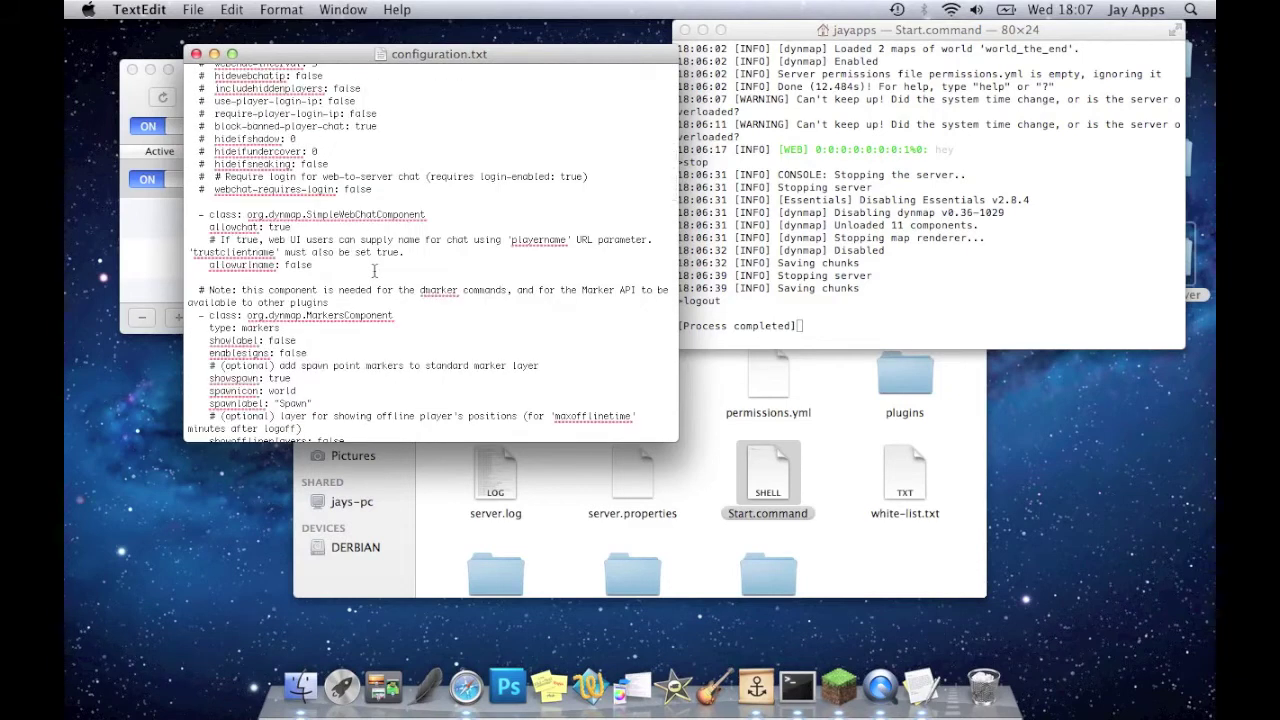
scroll(374, 270, "down", 4)
scroll(374, 270, "down", 15)
scroll(374, 270, "down", 20)
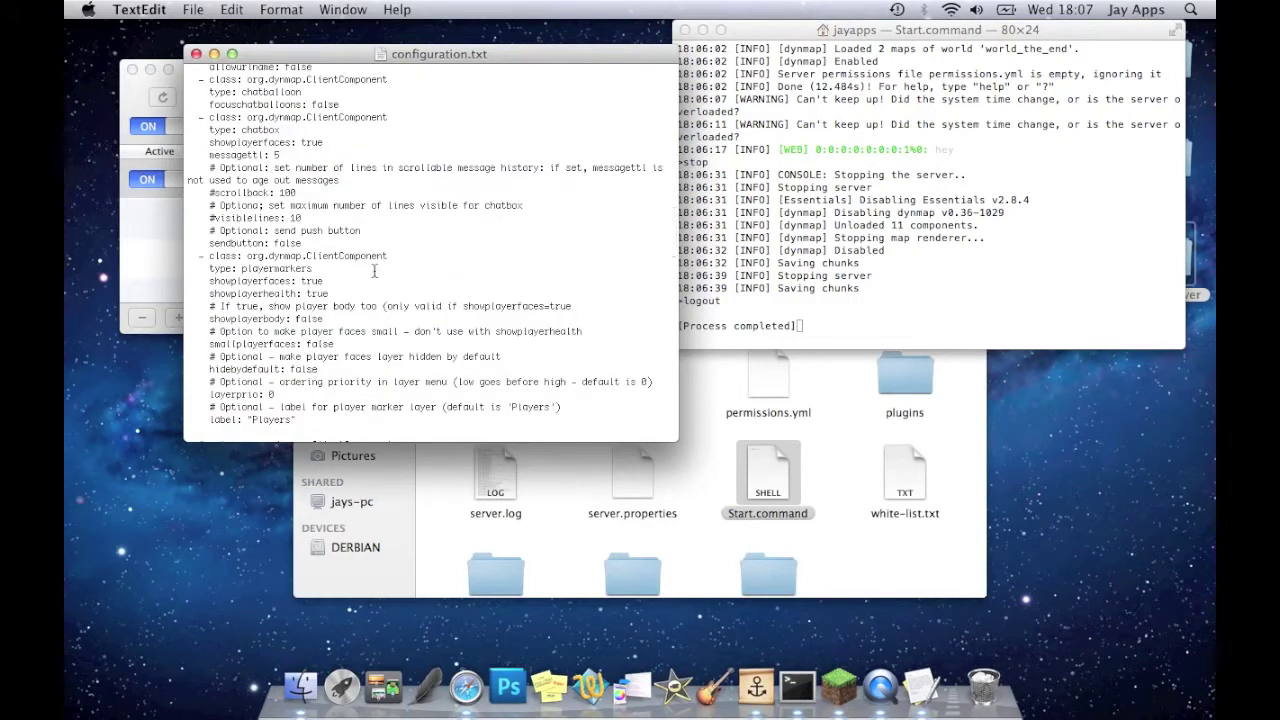
scroll(374, 270, "down", 14)
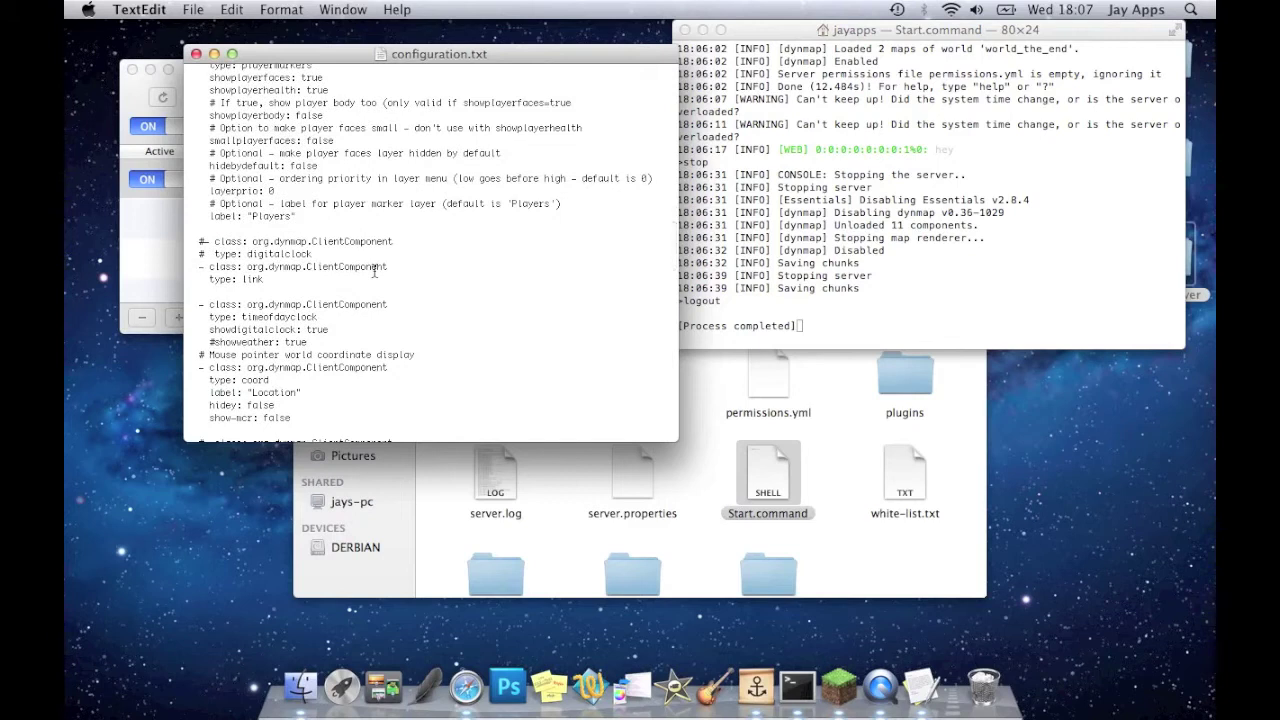
scroll(374, 270, "down", 2)
scroll(374, 270, "down", 13)
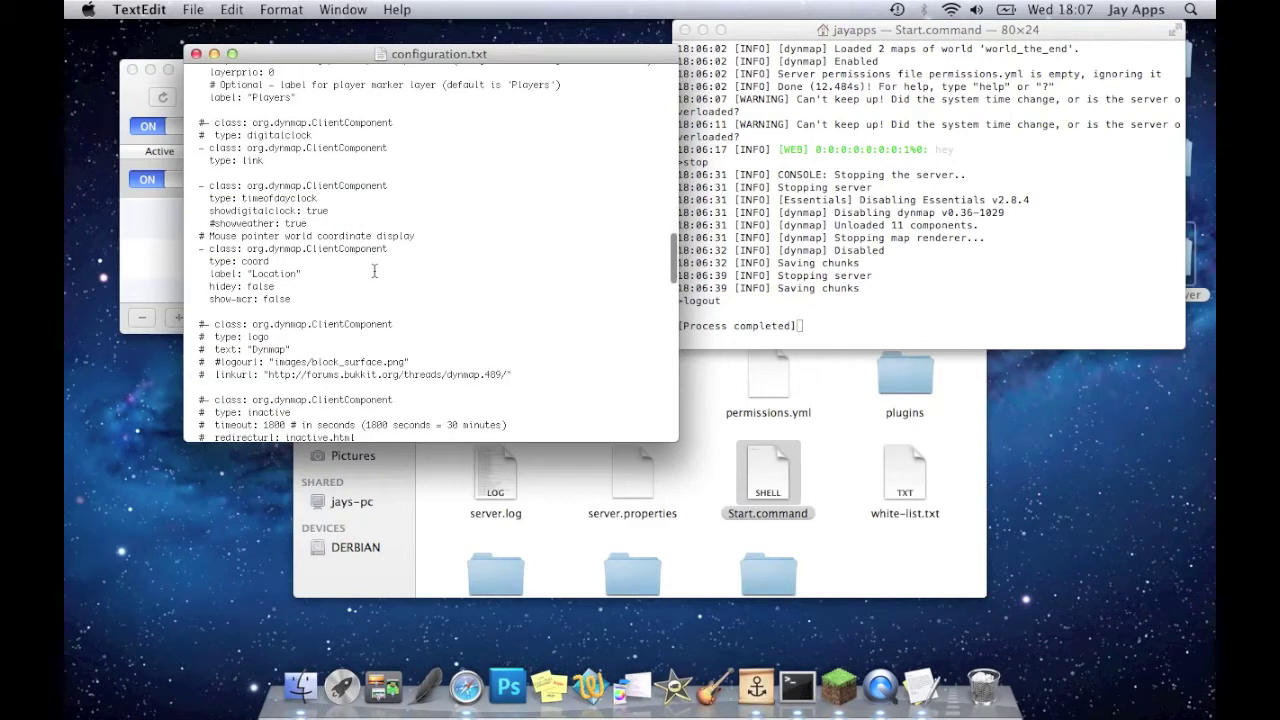
scroll(374, 265, "down", 17)
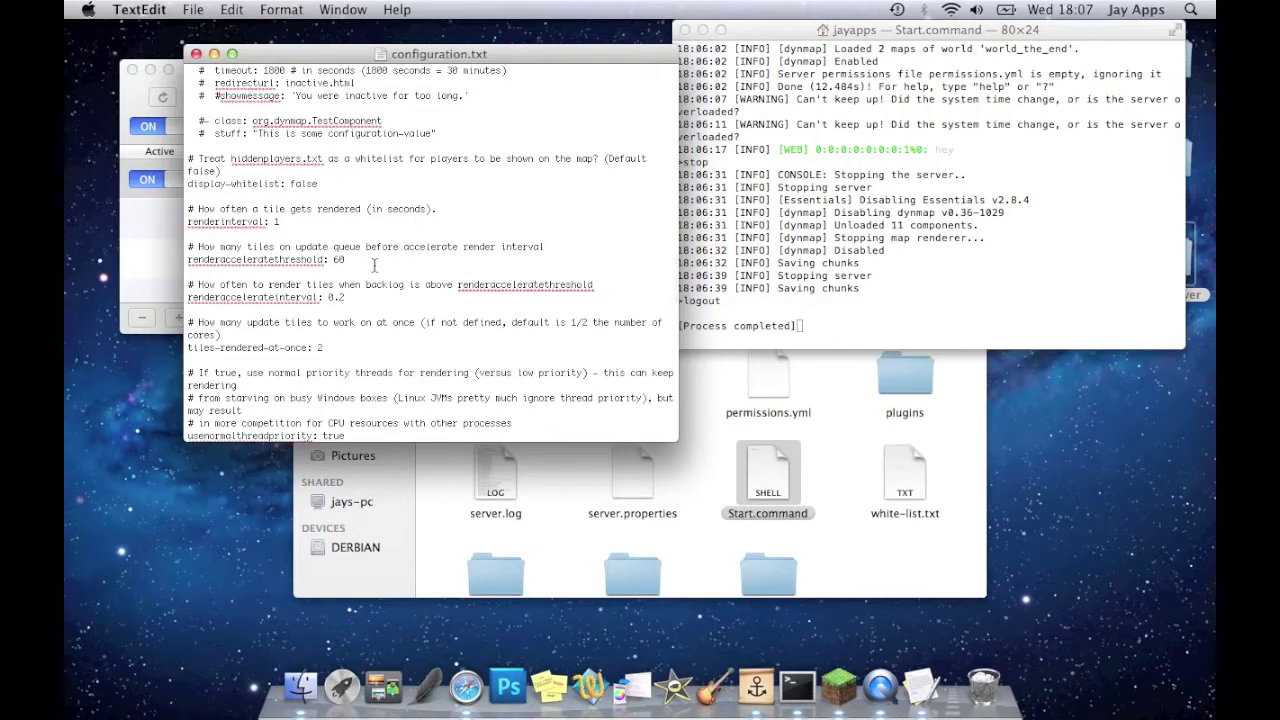
scroll(374, 265, "down", 11)
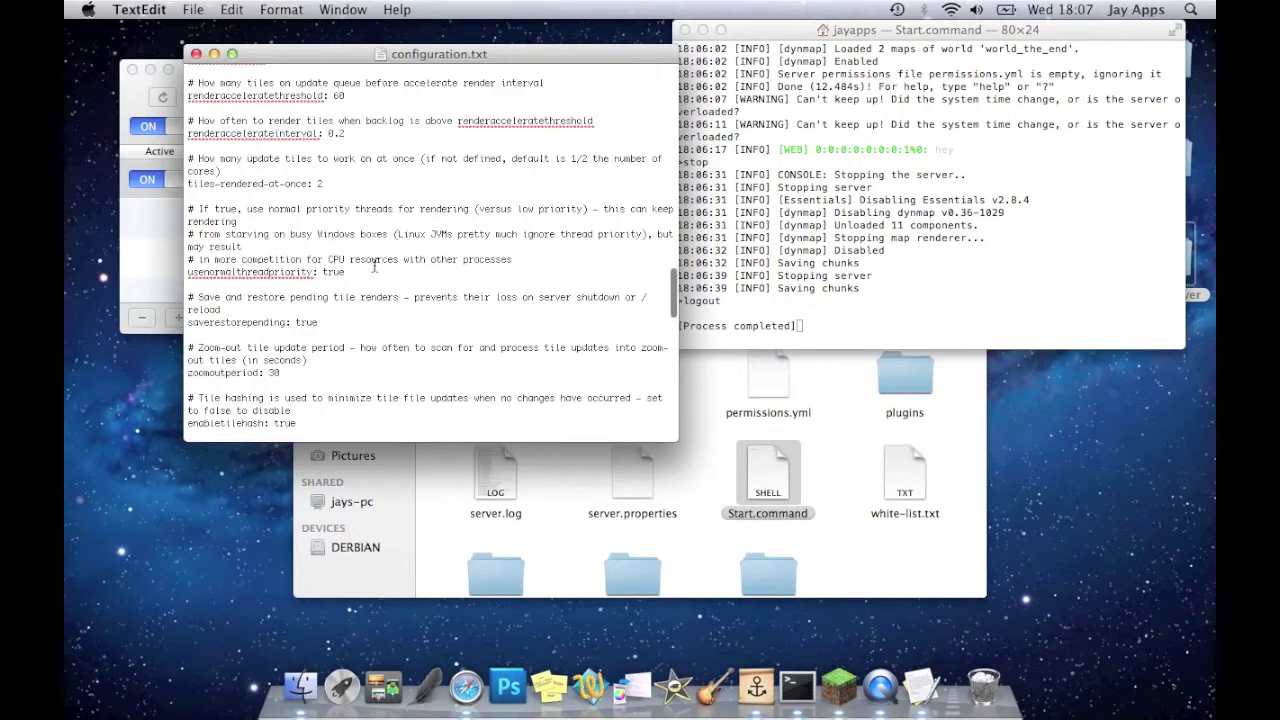
left_click(196, 54)
Close the finished server's Terminal window and launch the server again with Start.command from the Bukkit Server folder
left_click(749, 268)
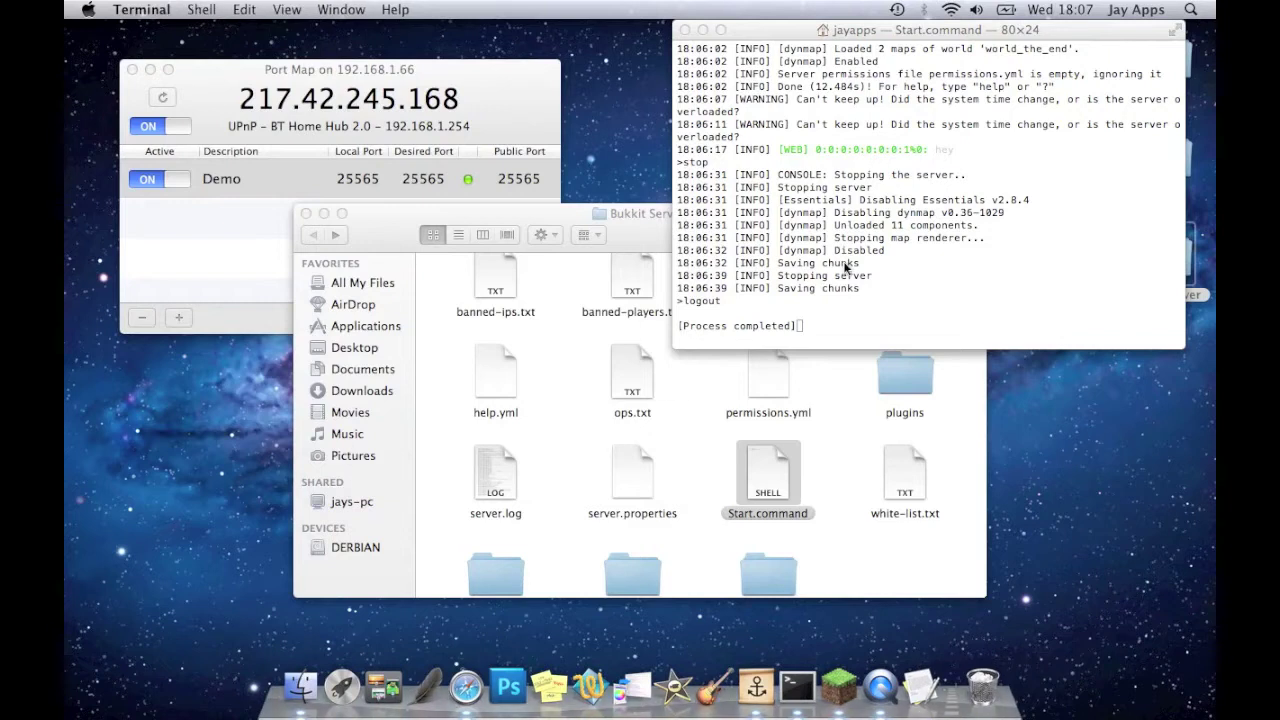
left_click(685, 30)
left_click(910, 418)
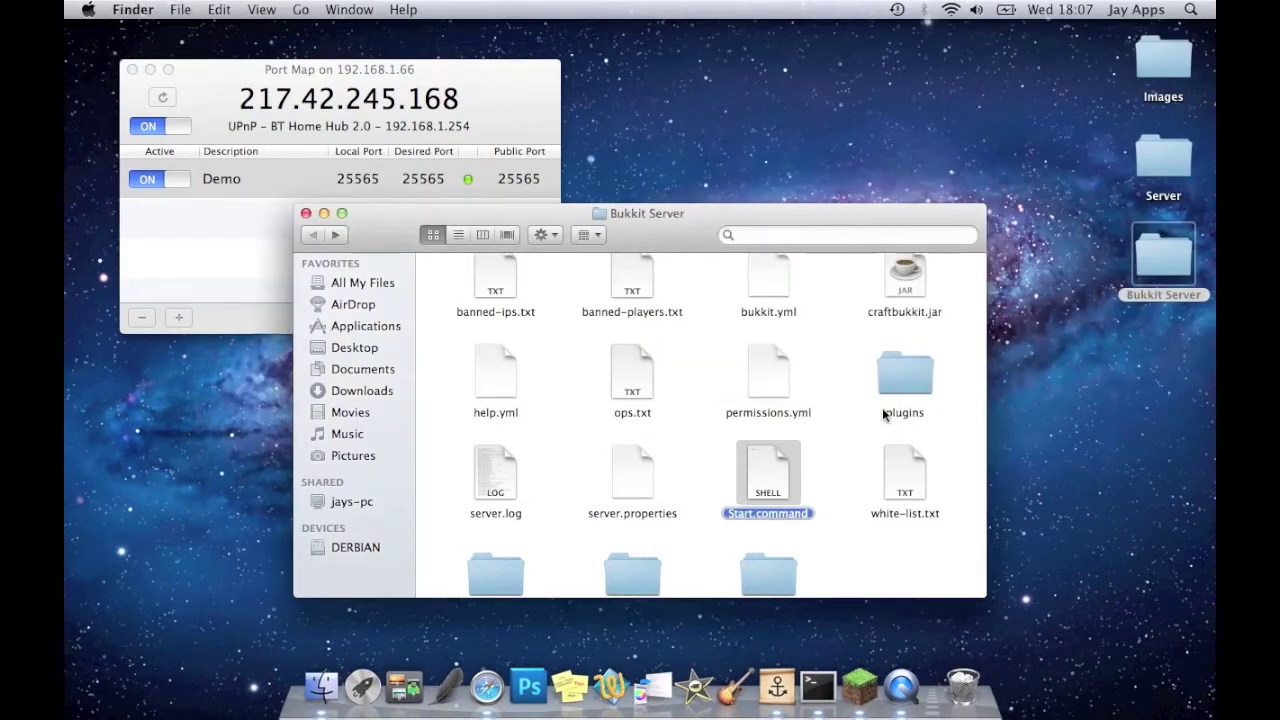
double_click(777, 459)
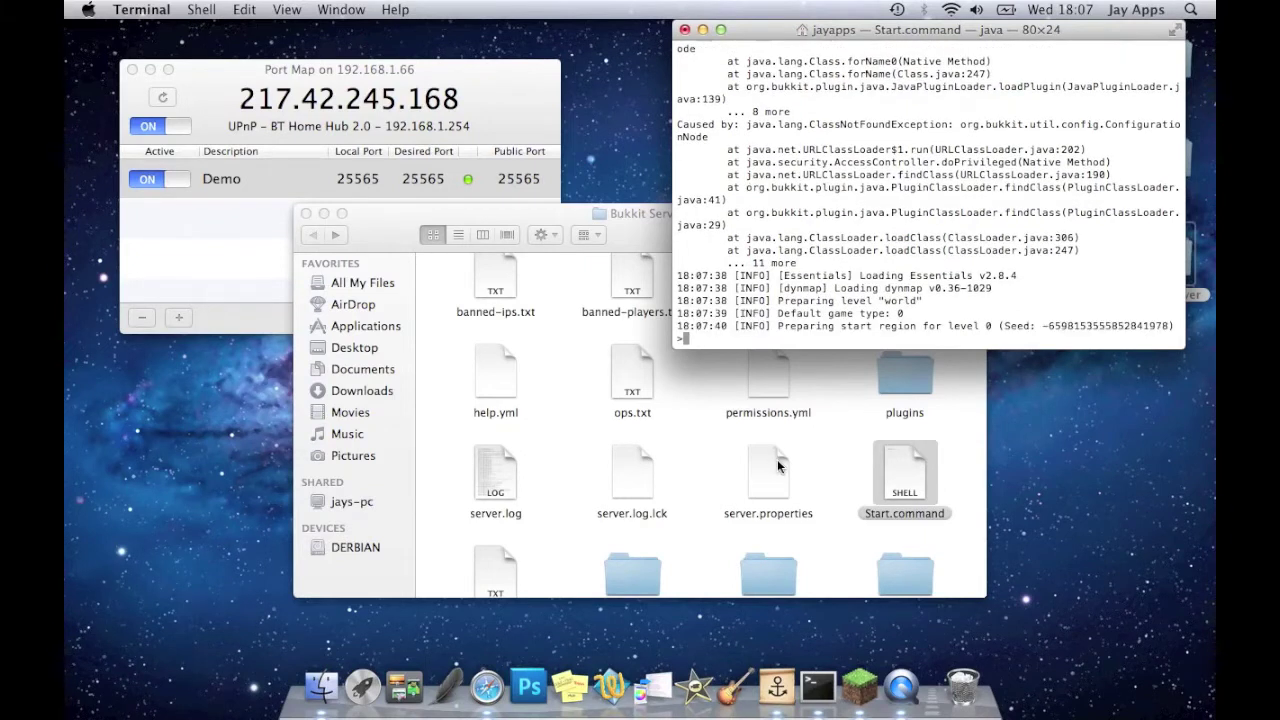
Switch to Minecraft, refresh the multiplayer server list and try to join the Local server, returning to the title screen
left_click(859, 686)
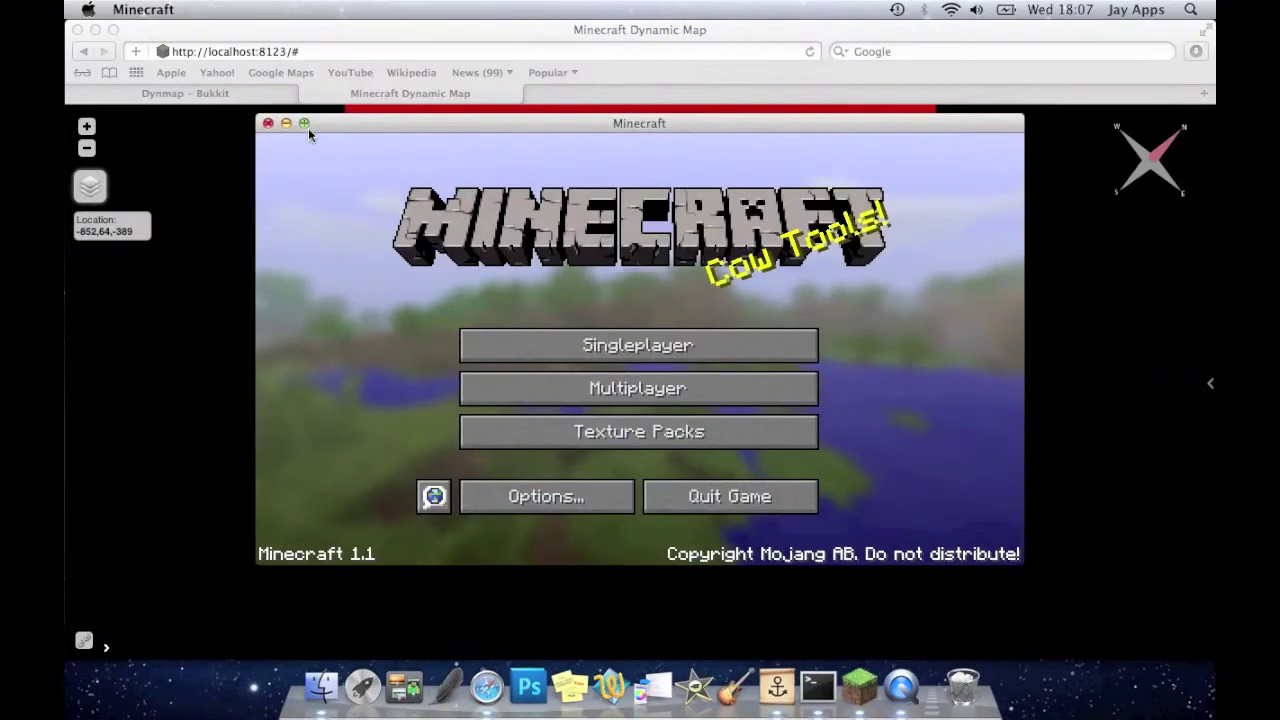
left_click(584, 398)
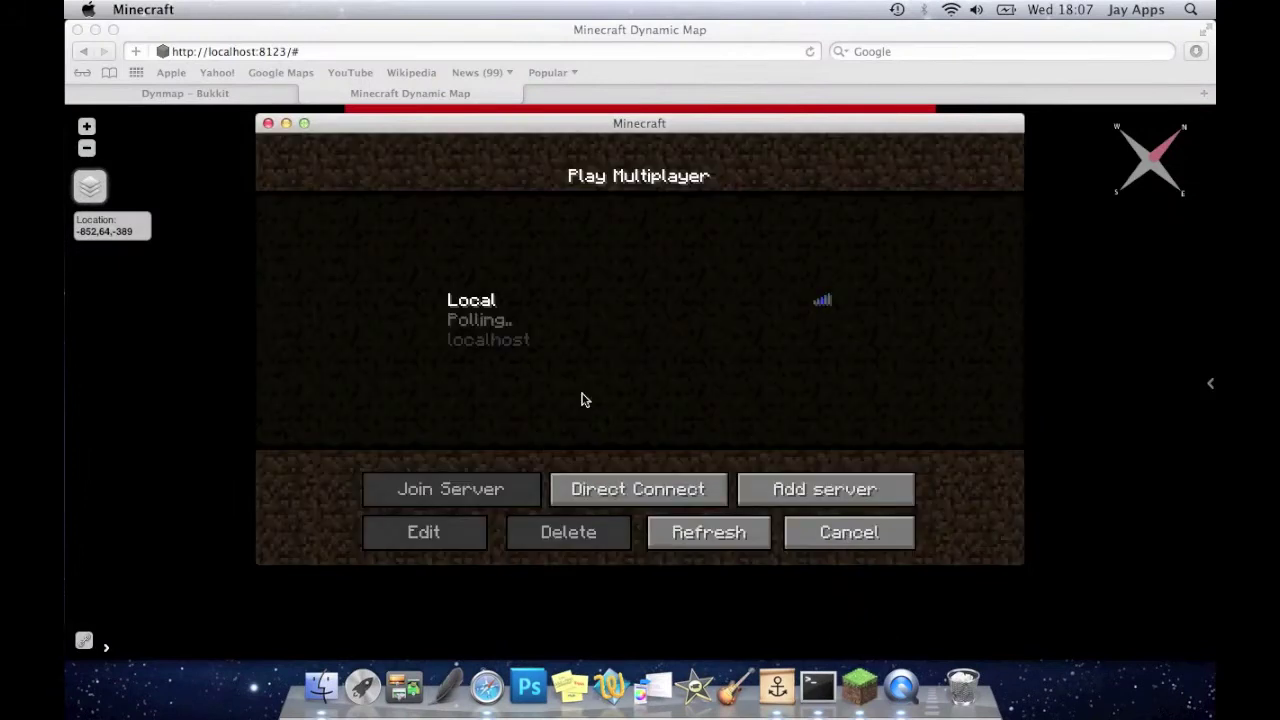
left_click(498, 304)
key("ctrl+Left")
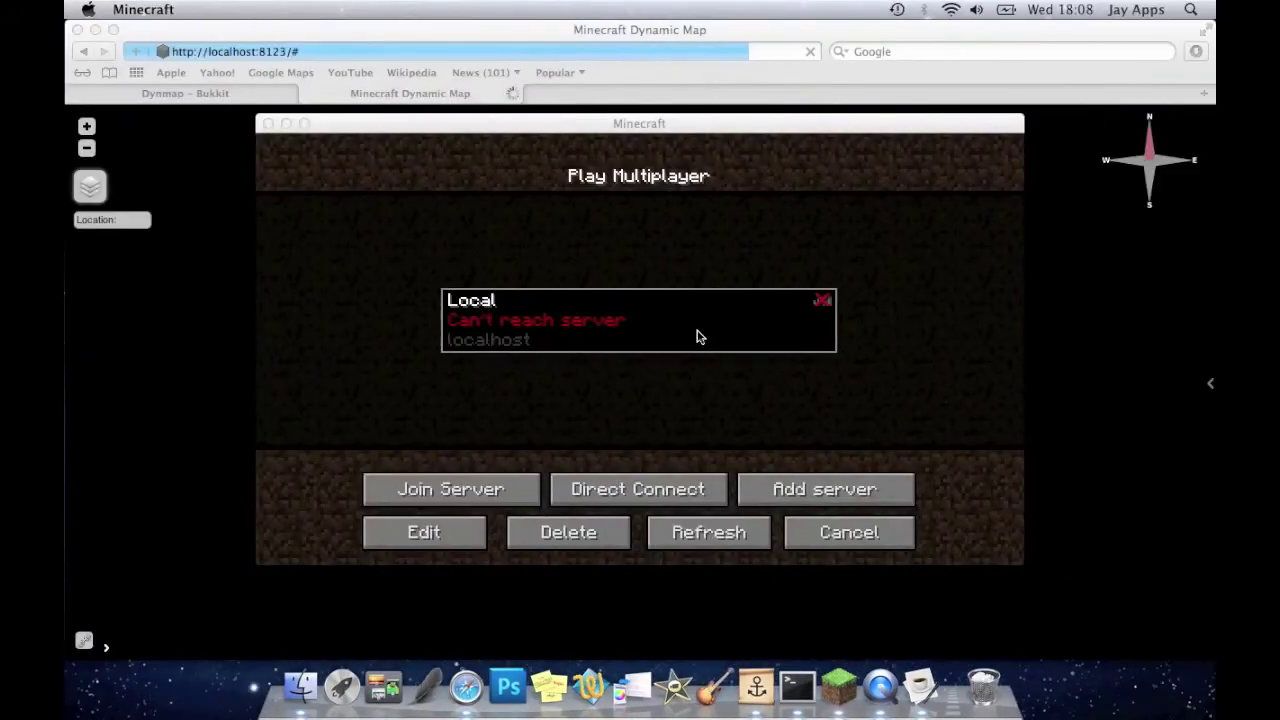
left_click(740, 535)
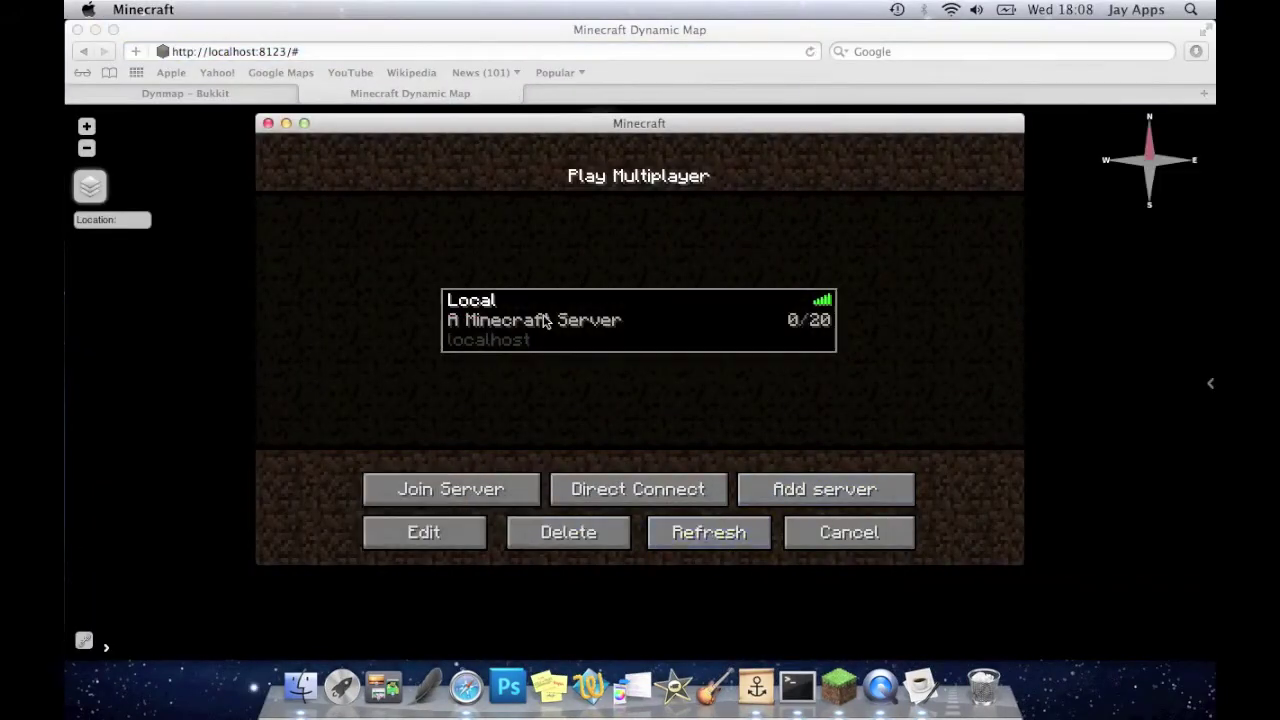
left_click(467, 476)
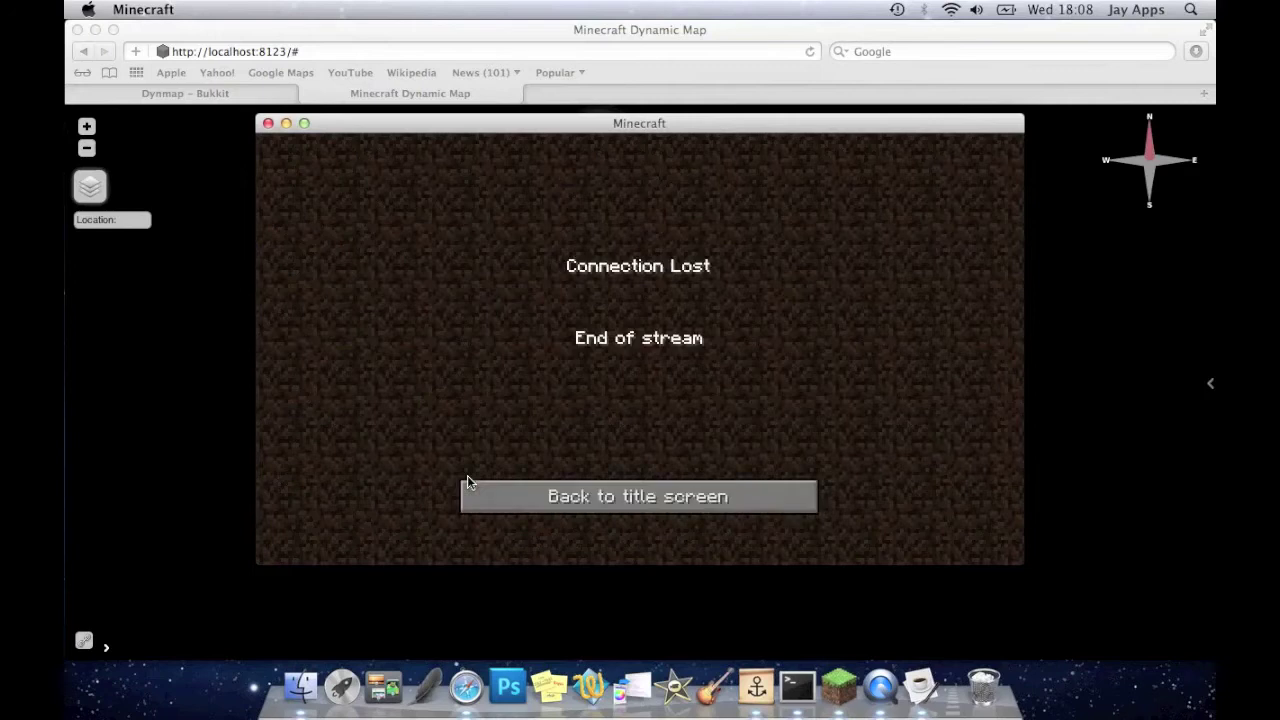
left_click(505, 509)
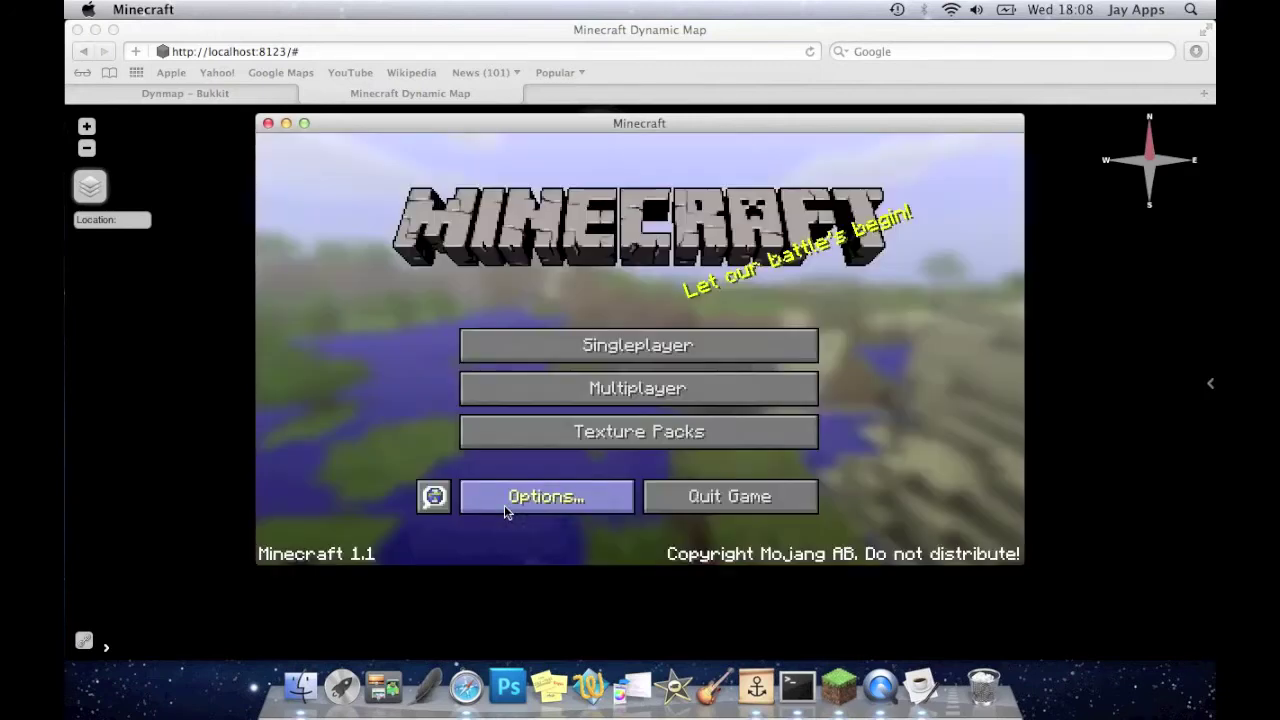
Check the Local entry in the multiplayer list and the server console's connection log, and return to Minecraft's title screen
left_click(540, 396)
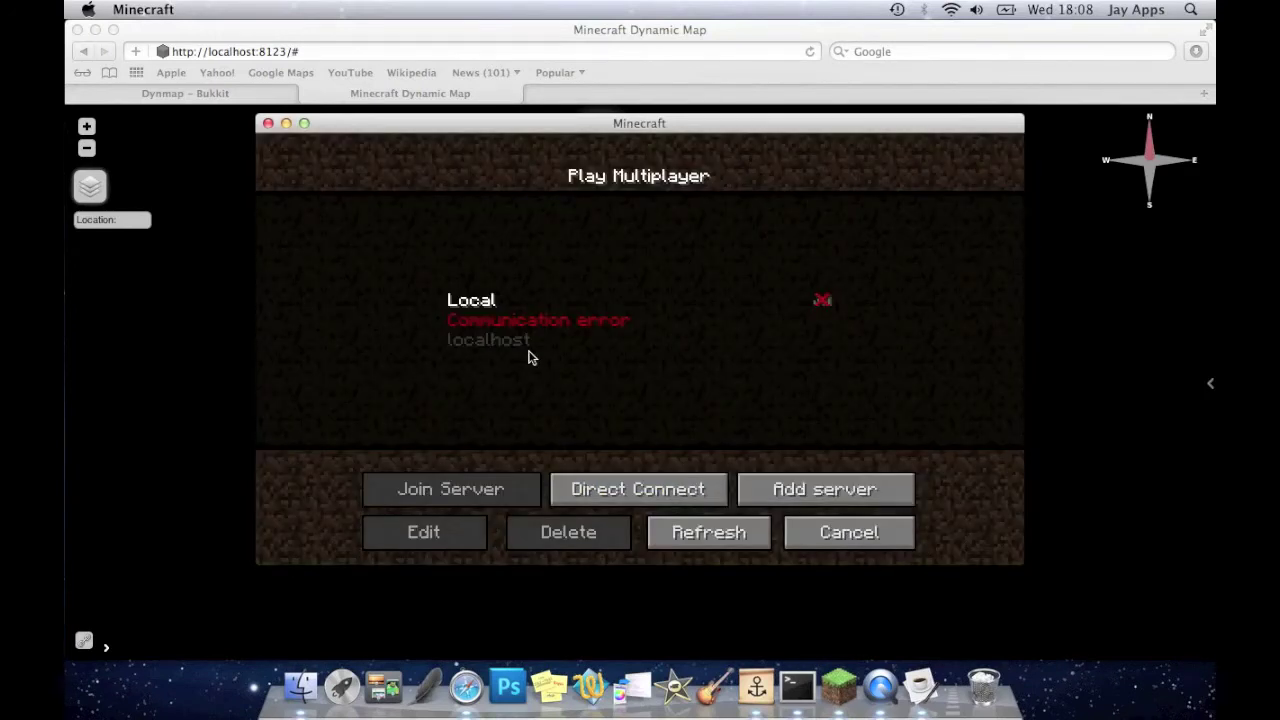
key("ctrl+Left")
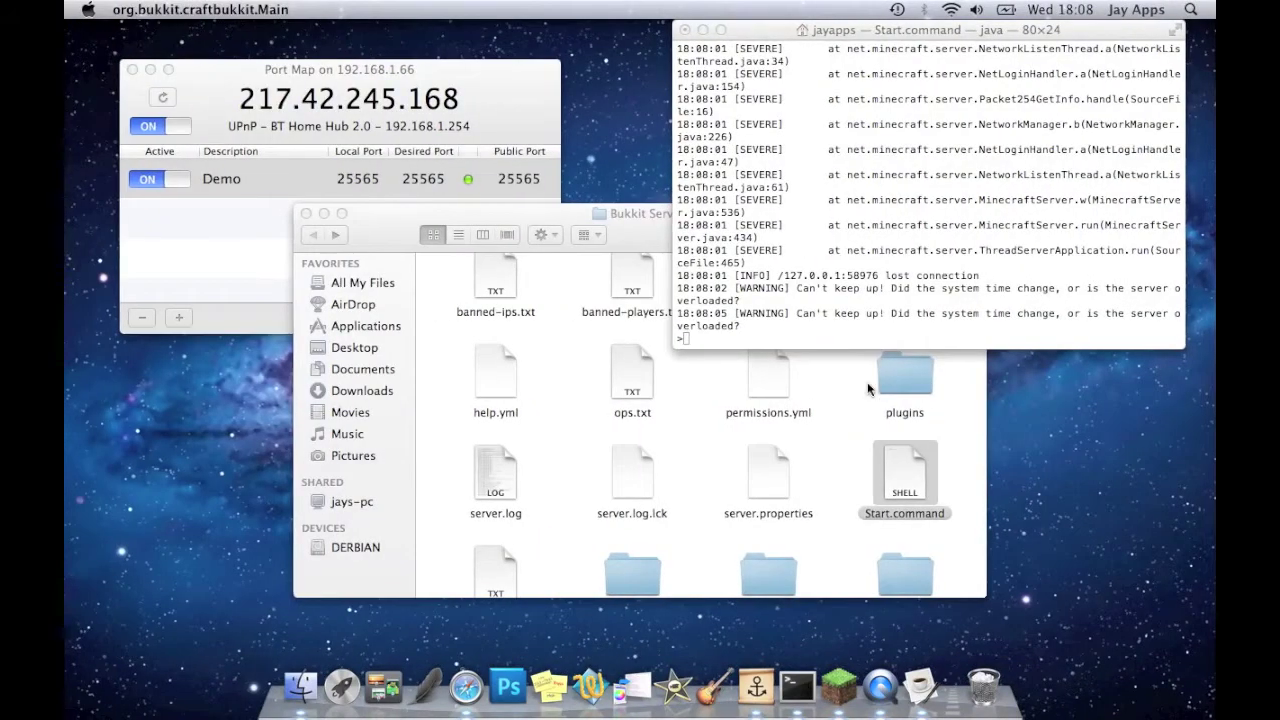
left_click(853, 345)
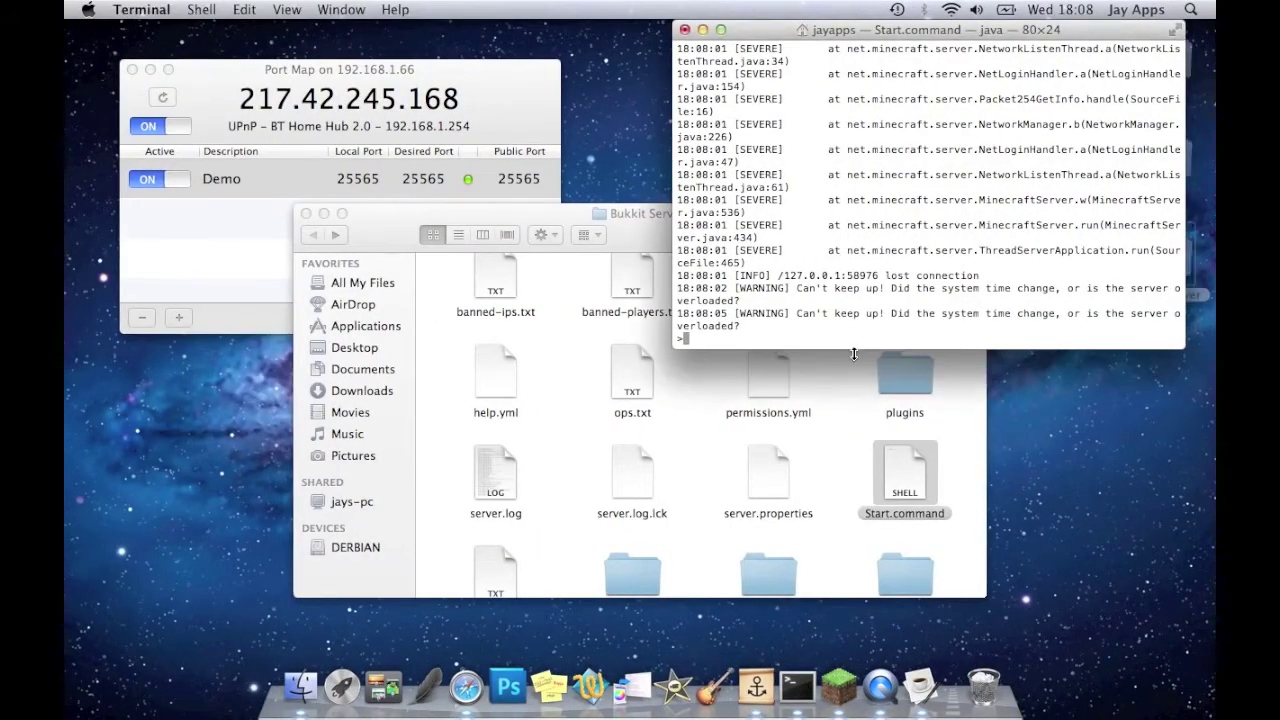
key("ctrl+Right")
left_click(863, 535)
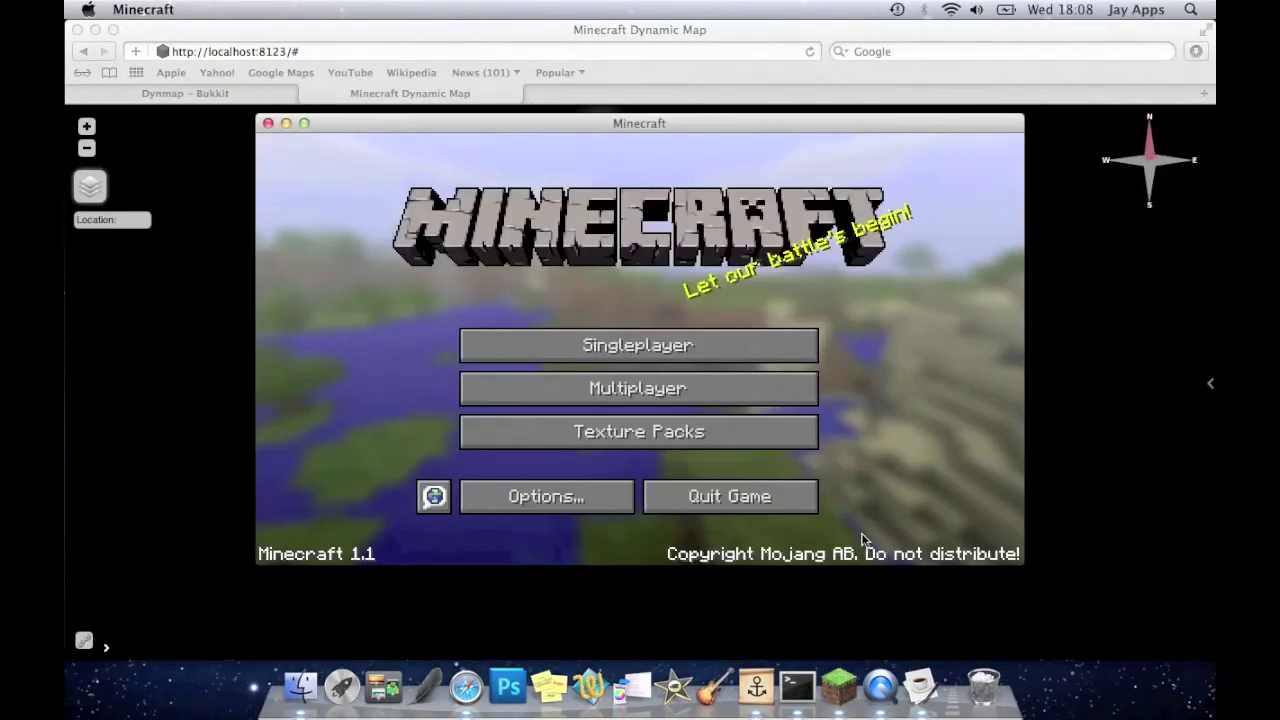
Join the Local server from Minecraft's multiplayer list, checking the login in the server console before returning to the game
left_click(668, 400)
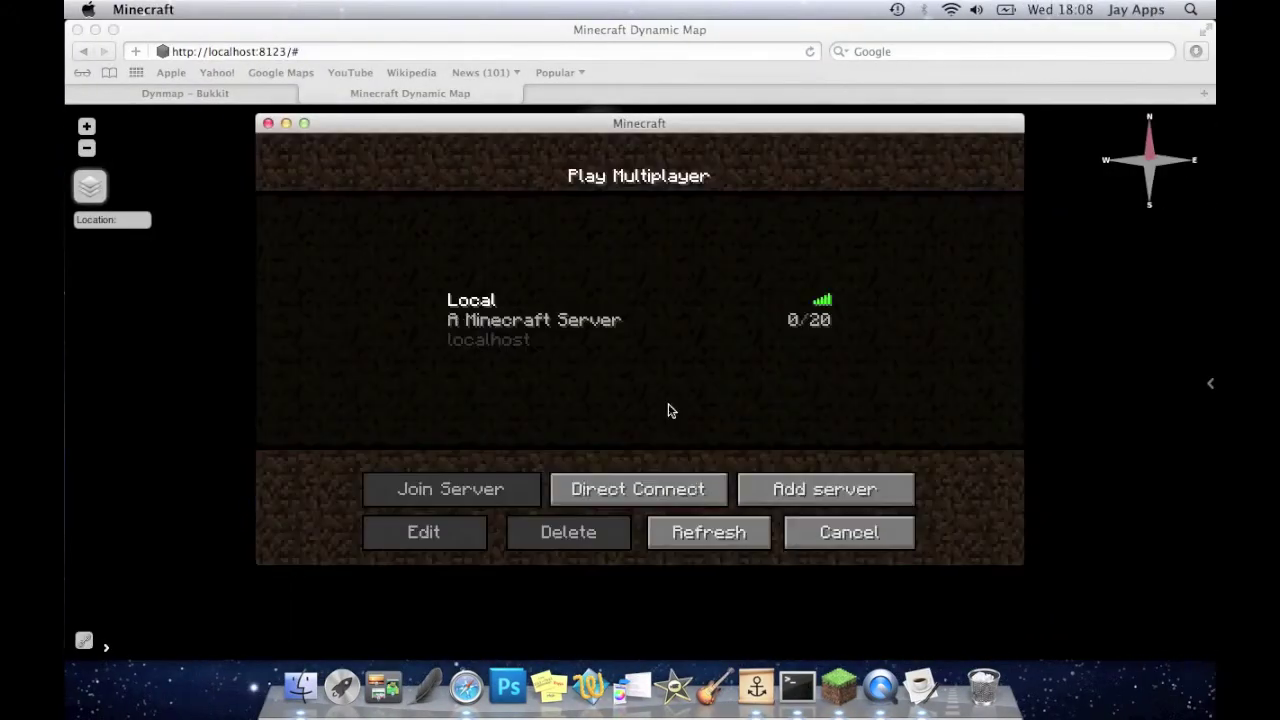
left_click(511, 344)
left_click(491, 486)
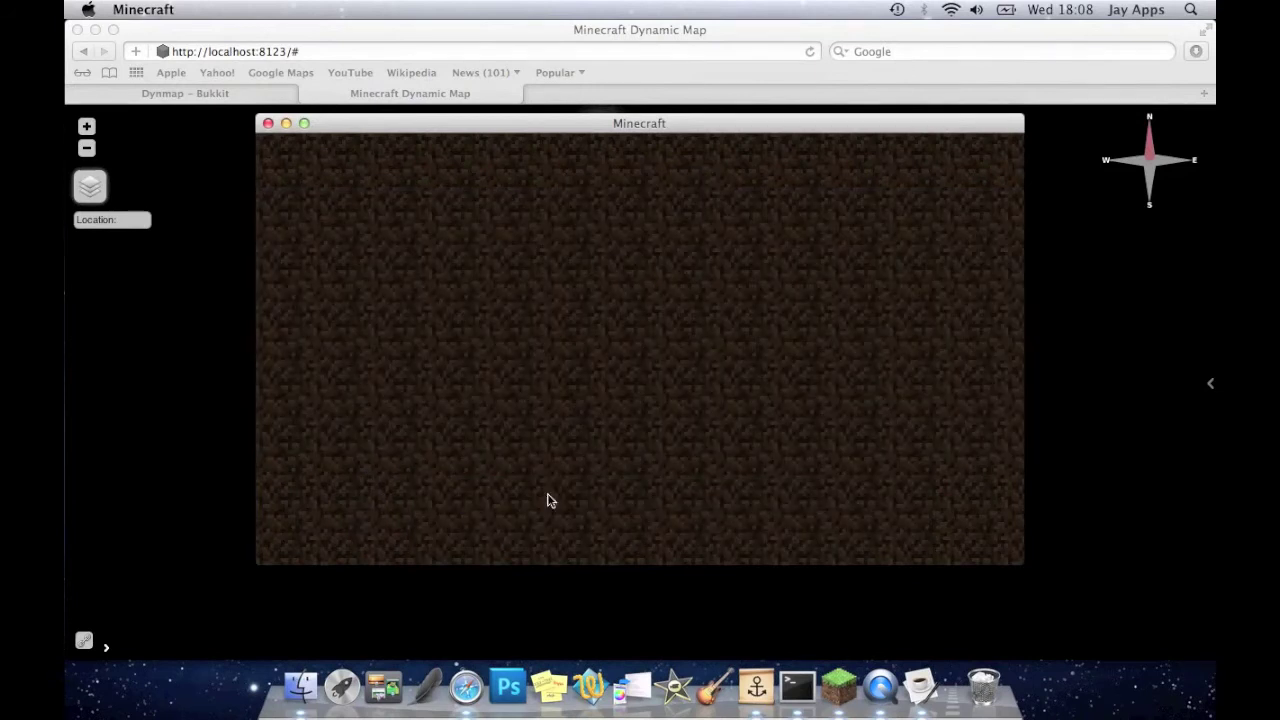
key("ctrl+Left")
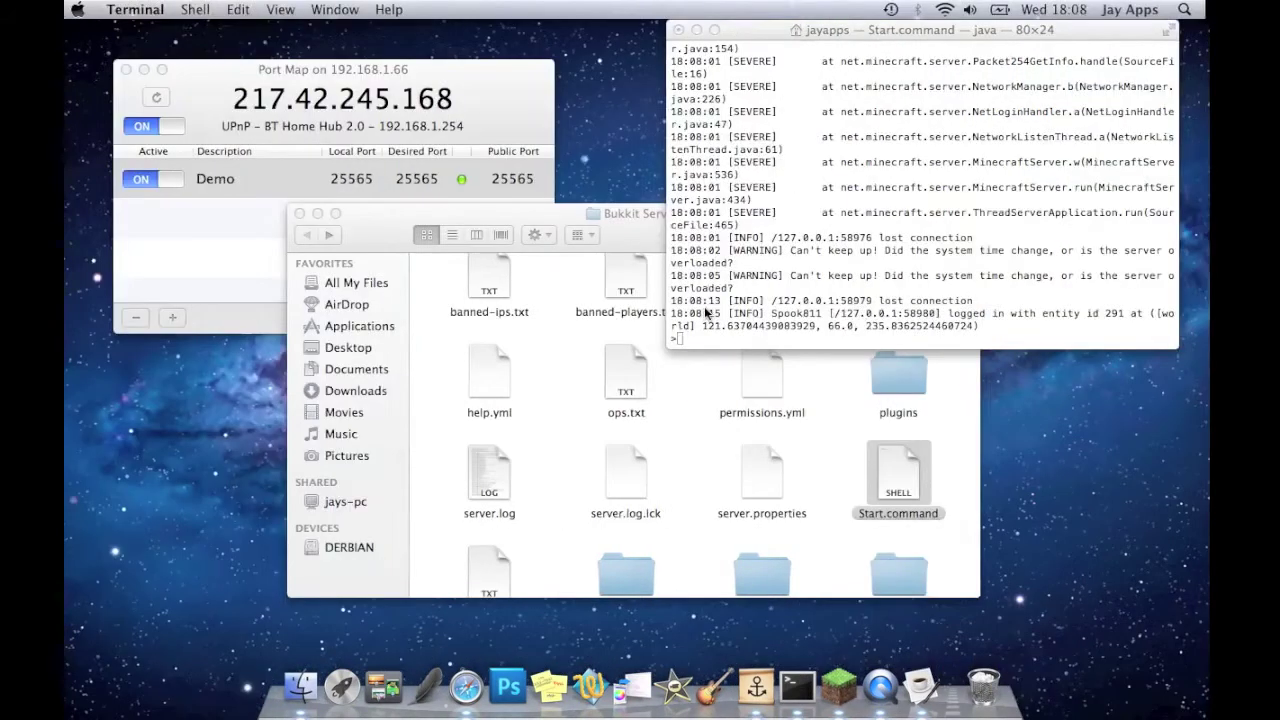
key("ctrl+Right")
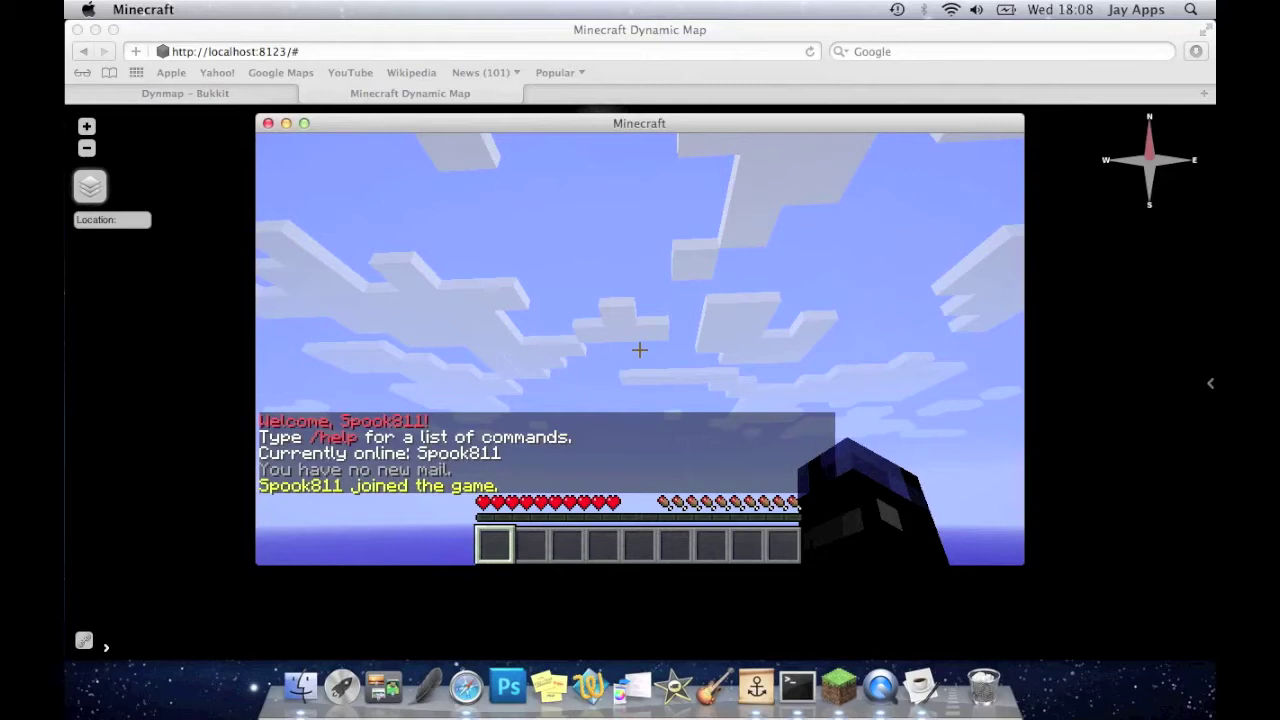
mouse_move(640, 352)
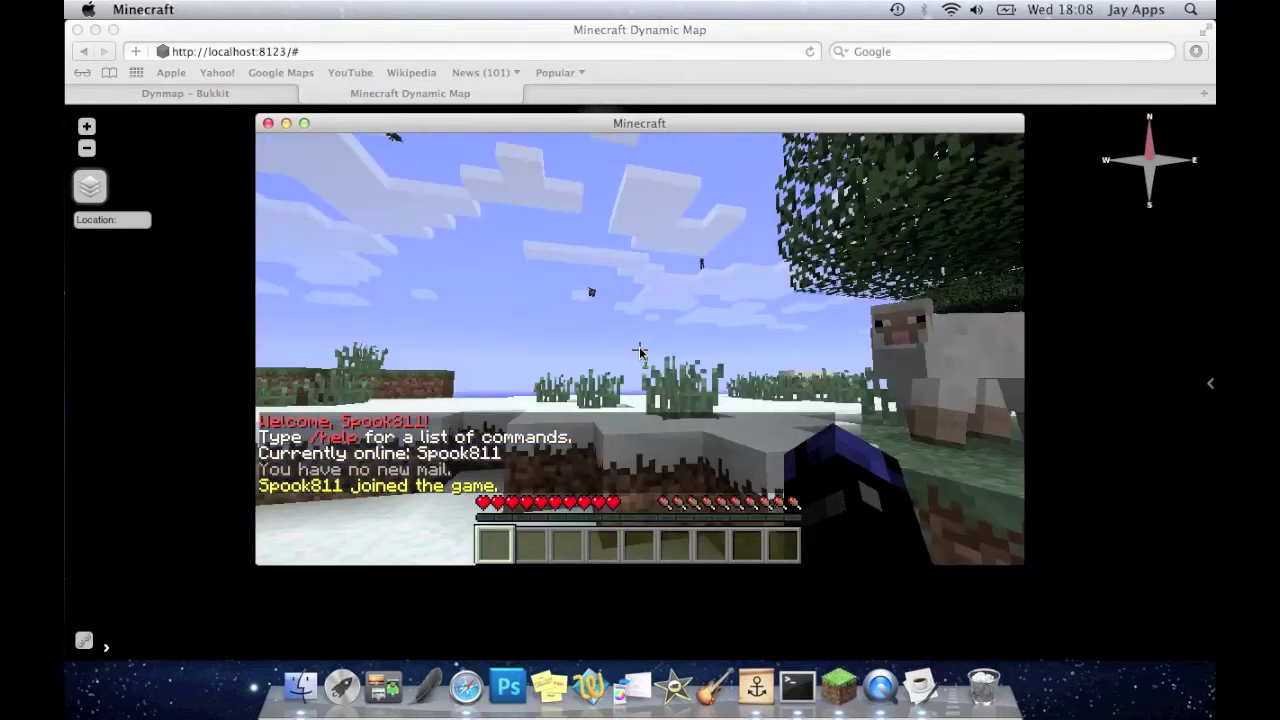
Switch to the server's Terminal window and grant the joined player operator status with the op command
key("ctrl+Left")
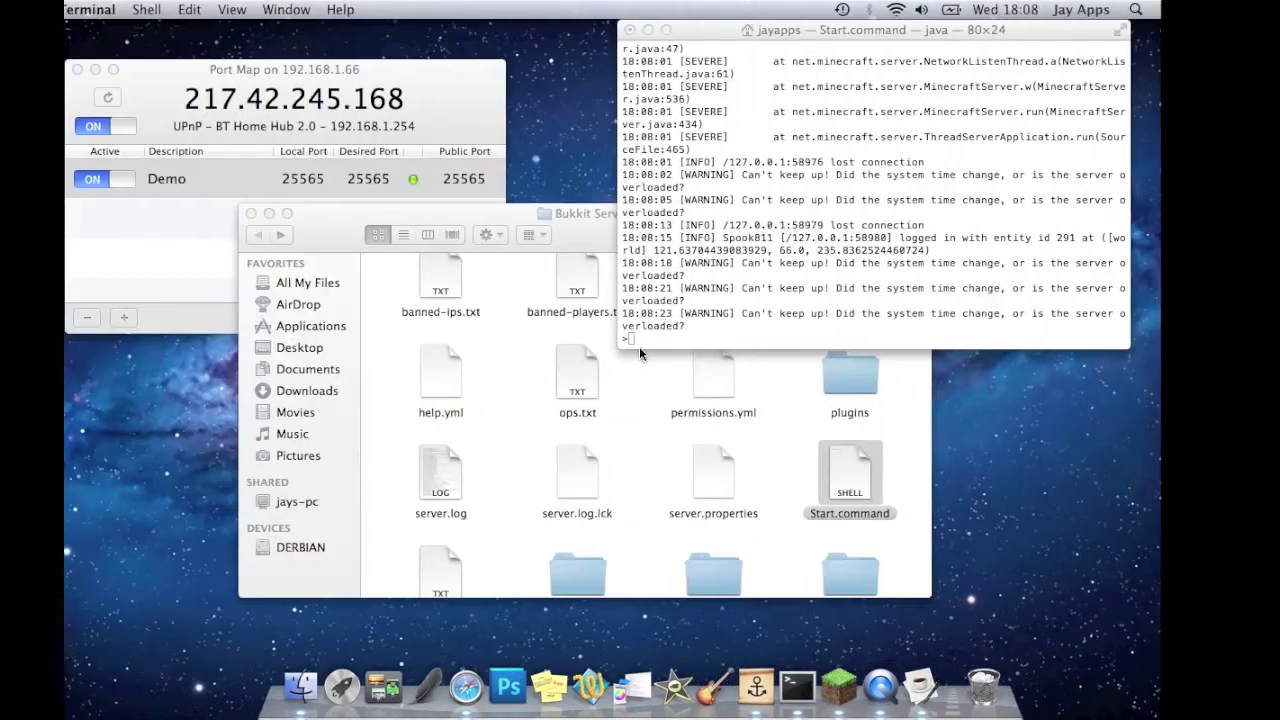
type("op")
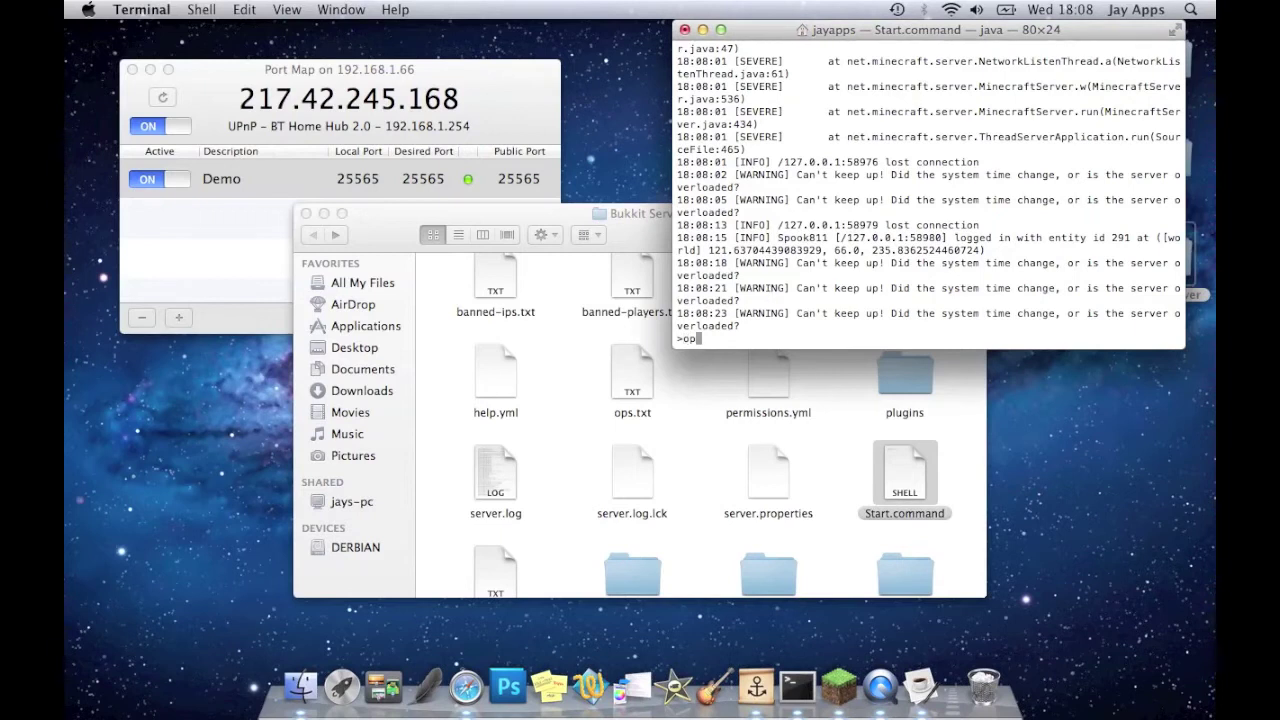
type(" spook811")
key("Return")
Switch back to Minecraft and try to render the map with the chat command "/dyn render"
key("ctrl+Right")
type("t/")
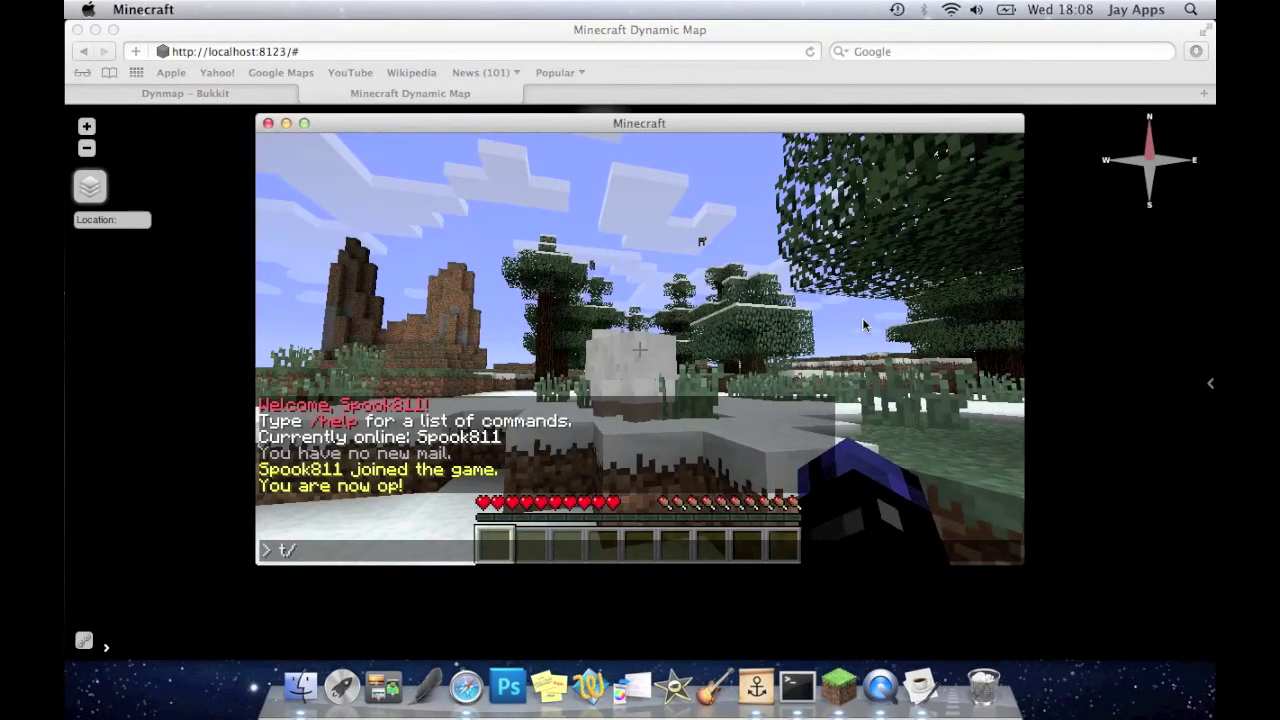
key("BackSpace")
key("BackSpace")
type("/")
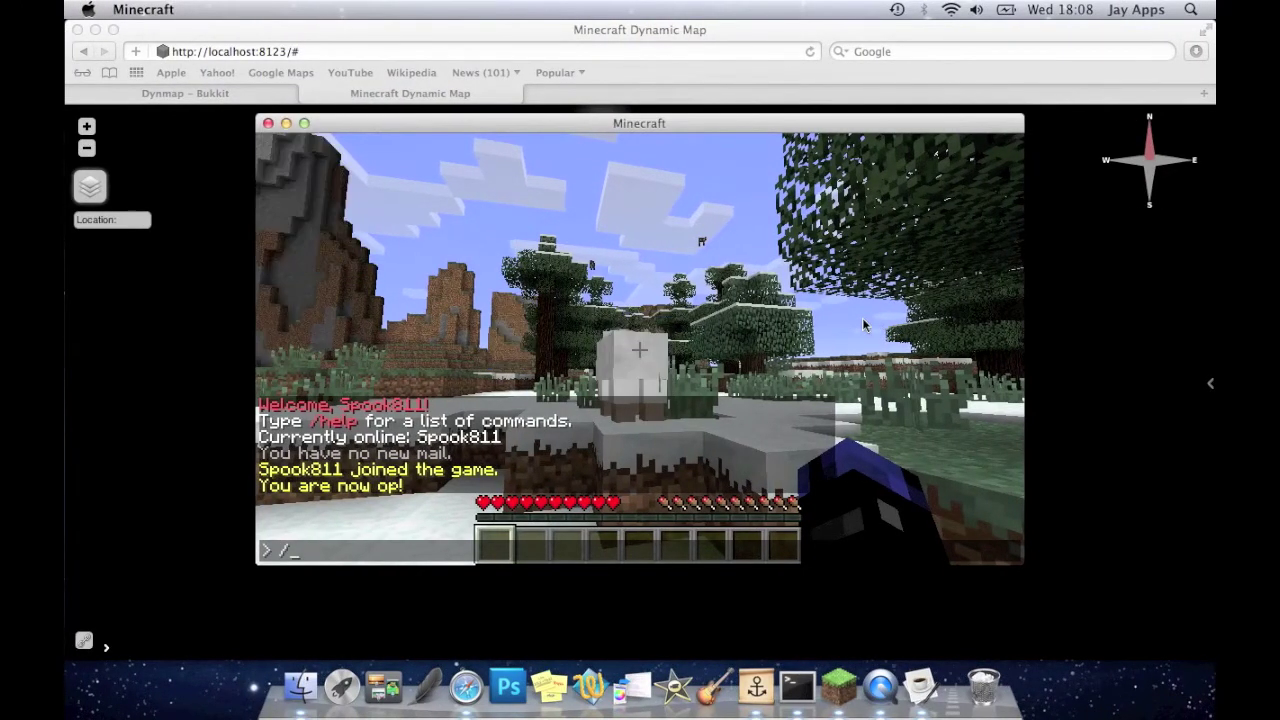
type("dym")
key("BackSpace")
type("n")
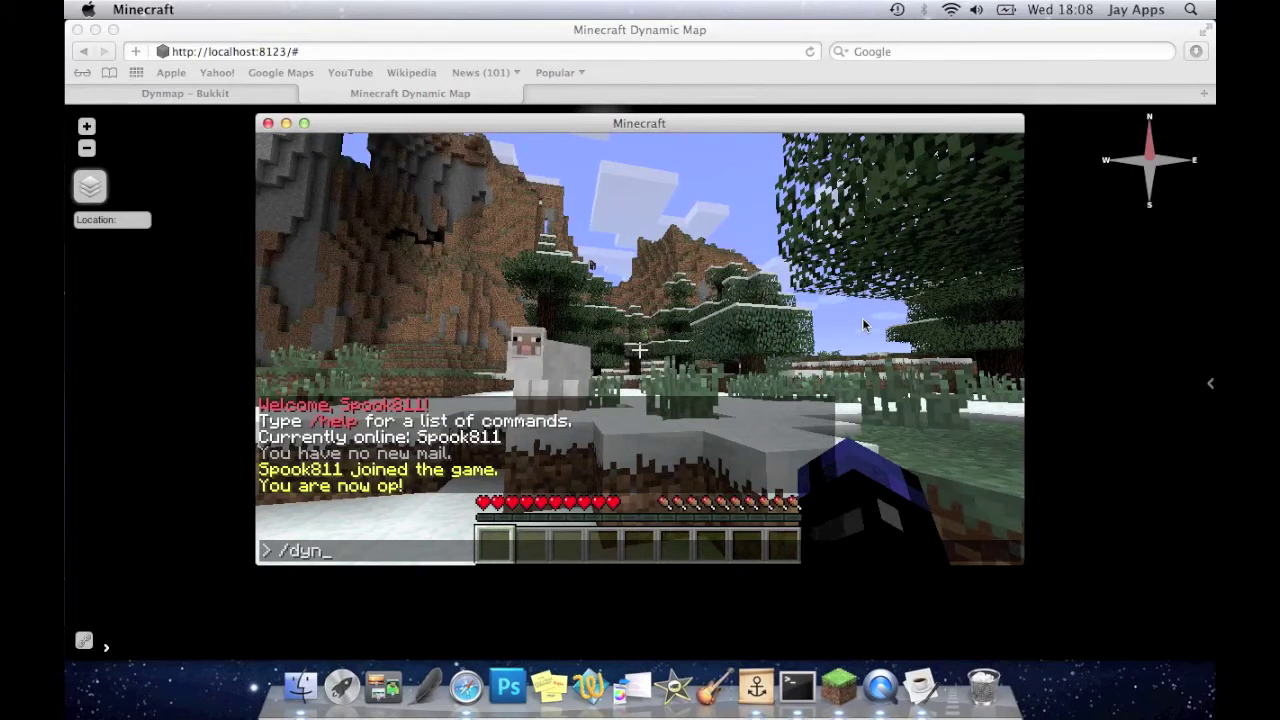
type(" render")
key("Return")
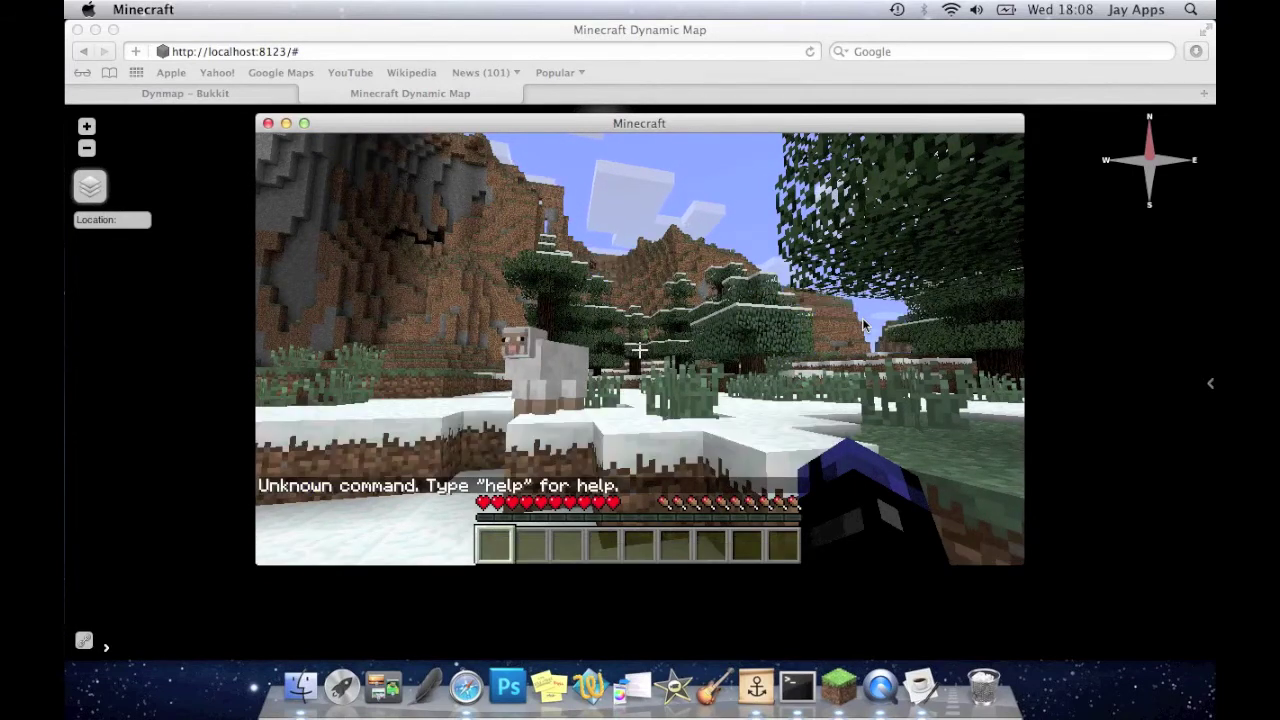
key("Escape")
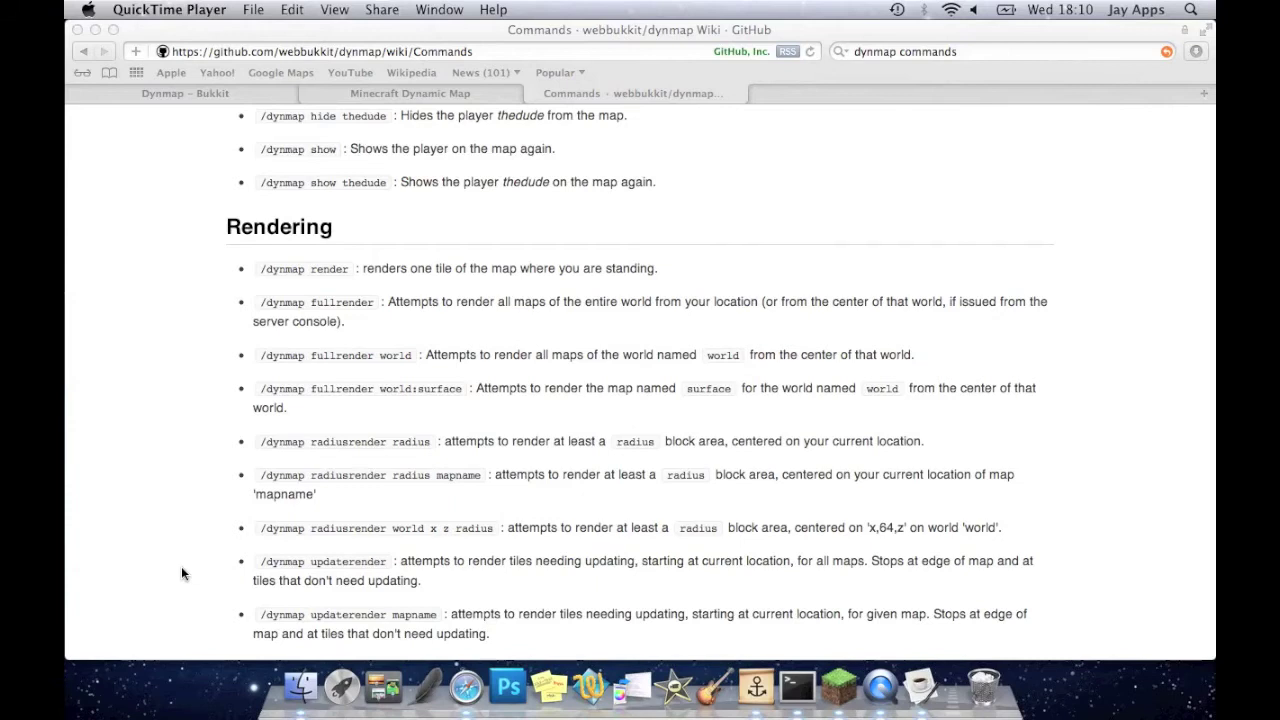
Look through the player visibility and rendering commands on the Dynmap wiki's Commands page in Safari
left_click(229, 509)
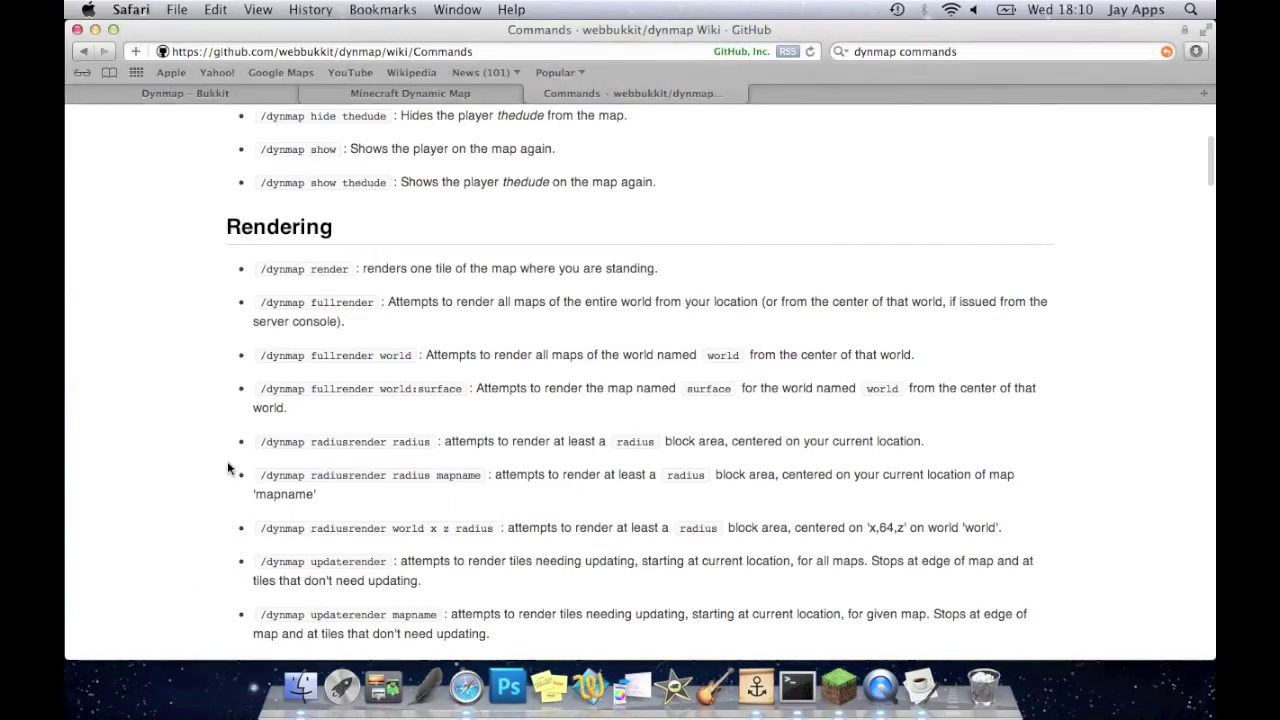
scroll(257, 358, "up", 3)
scroll(257, 358, "up", 5)
scroll(257, 358, "down", 4)
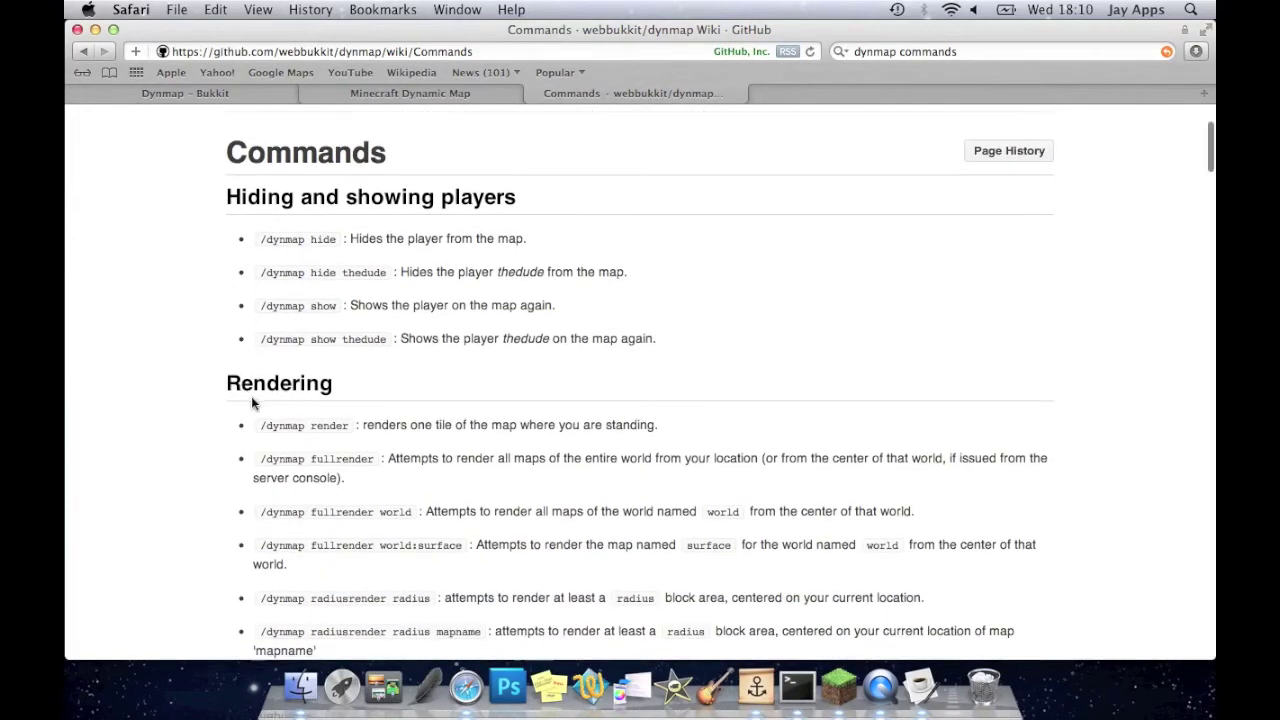
scroll(251, 396, "down", 1)
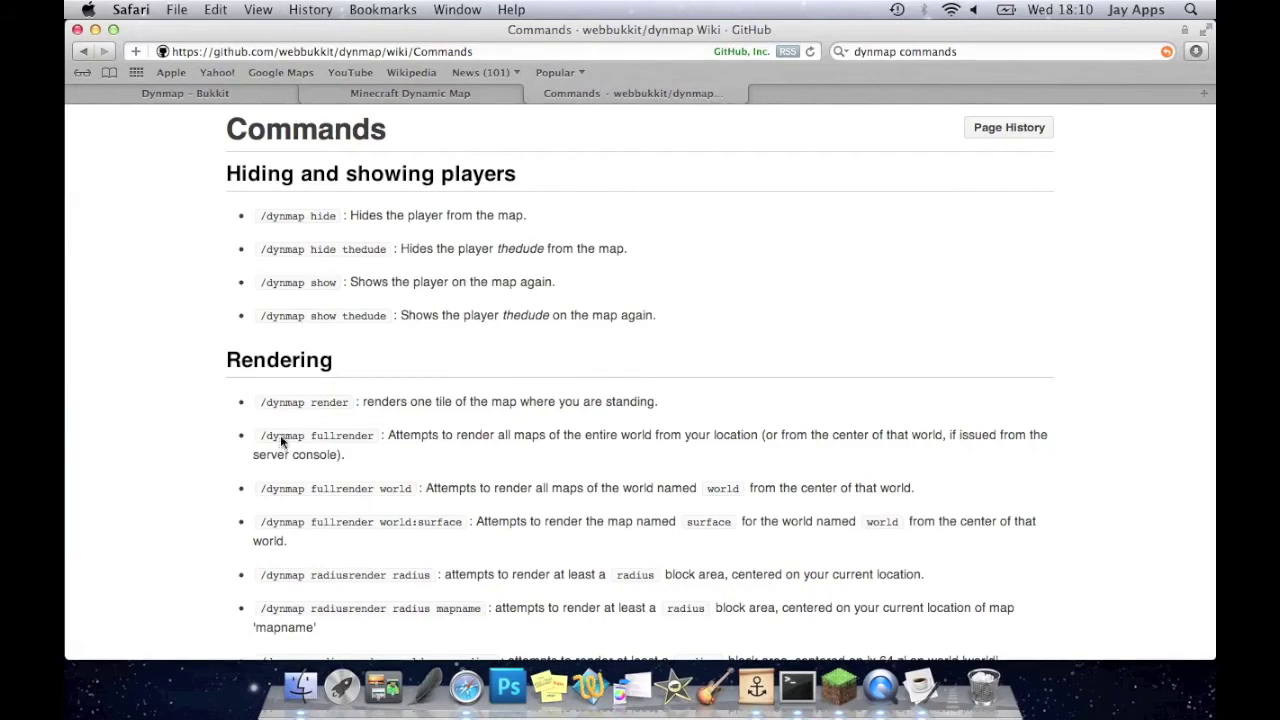
Return to the Minecraft game and run "/dynmap fullrender" to render all maps of the world
key("ctrl+Up")
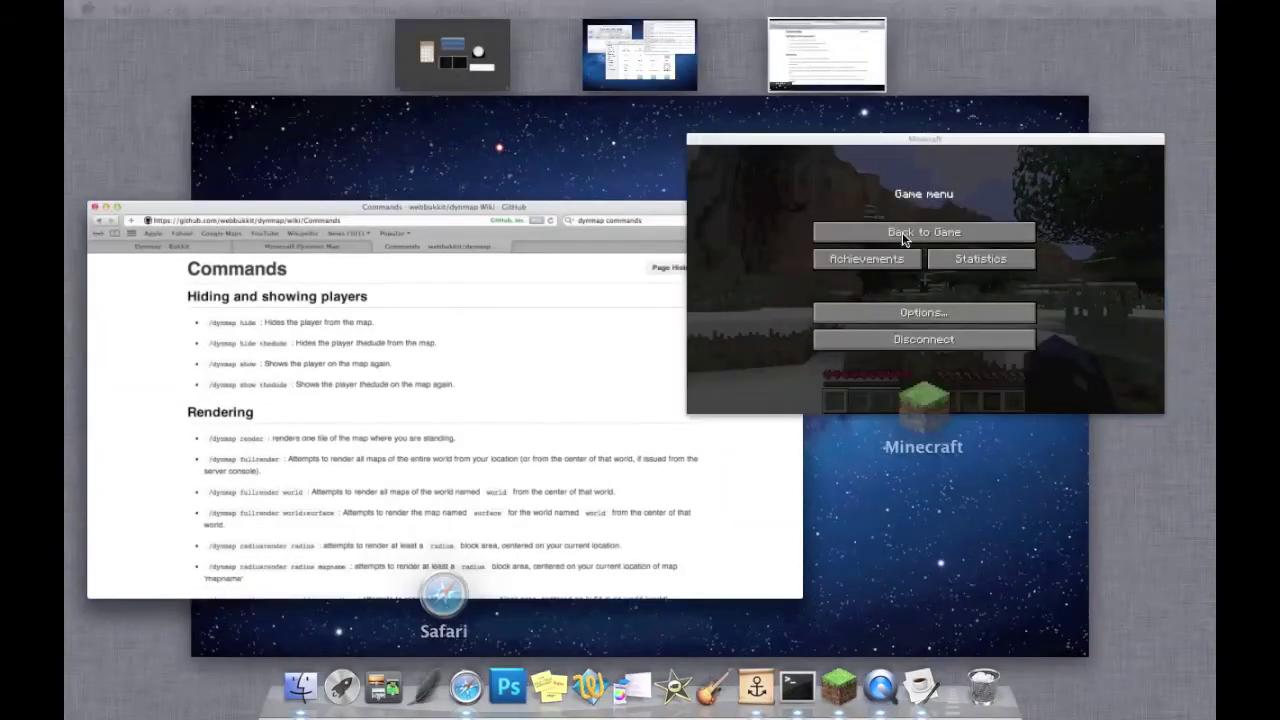
left_click(902, 232)
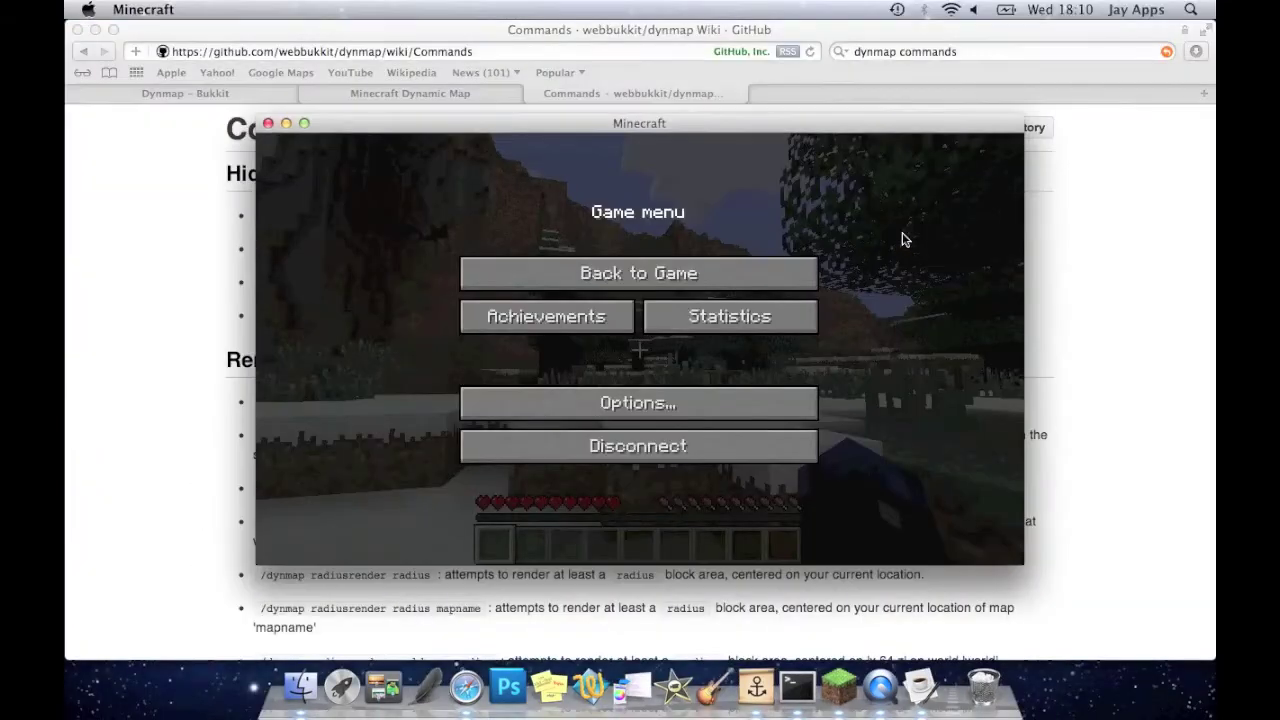
left_click(621, 286)
key("slash")
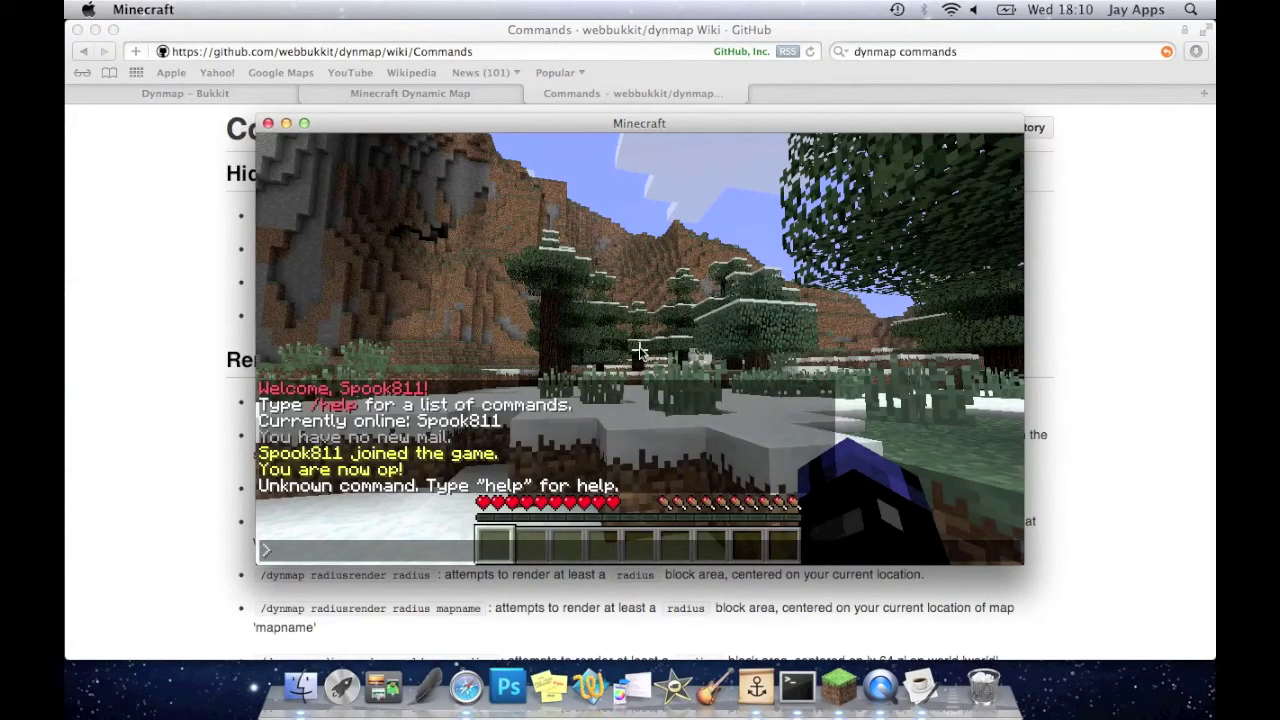
type("dy")
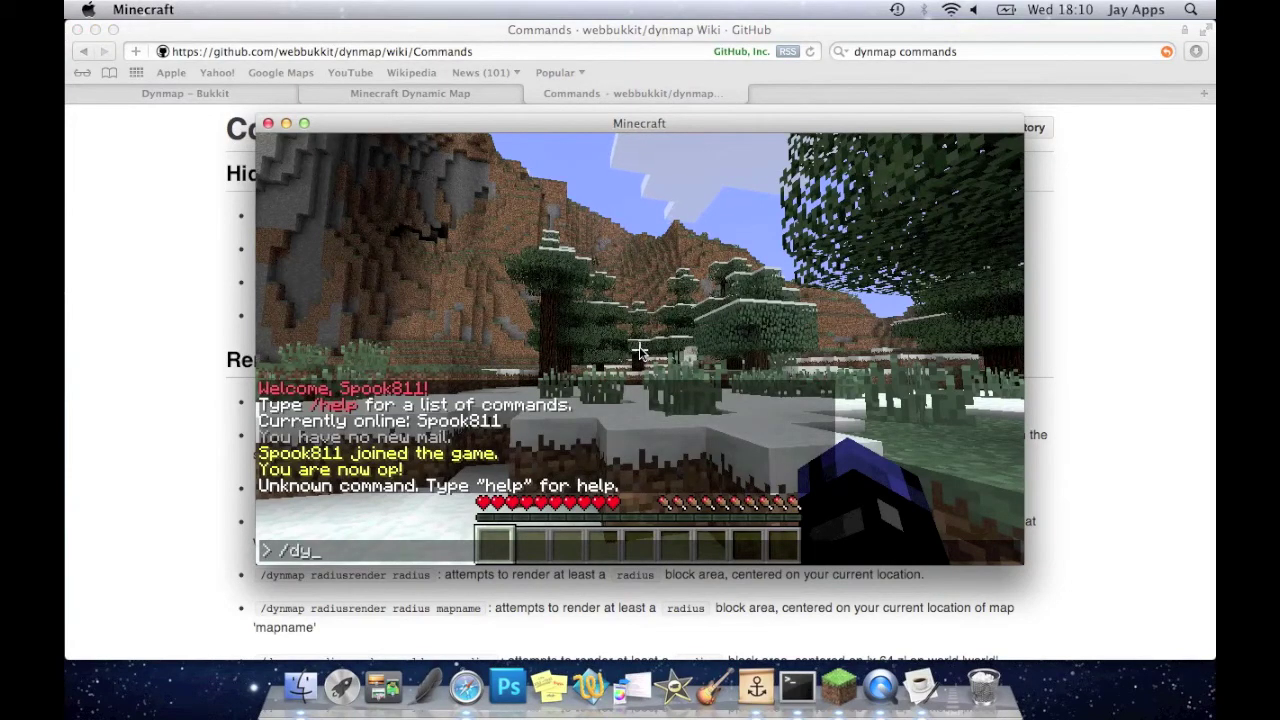
type("nmap")
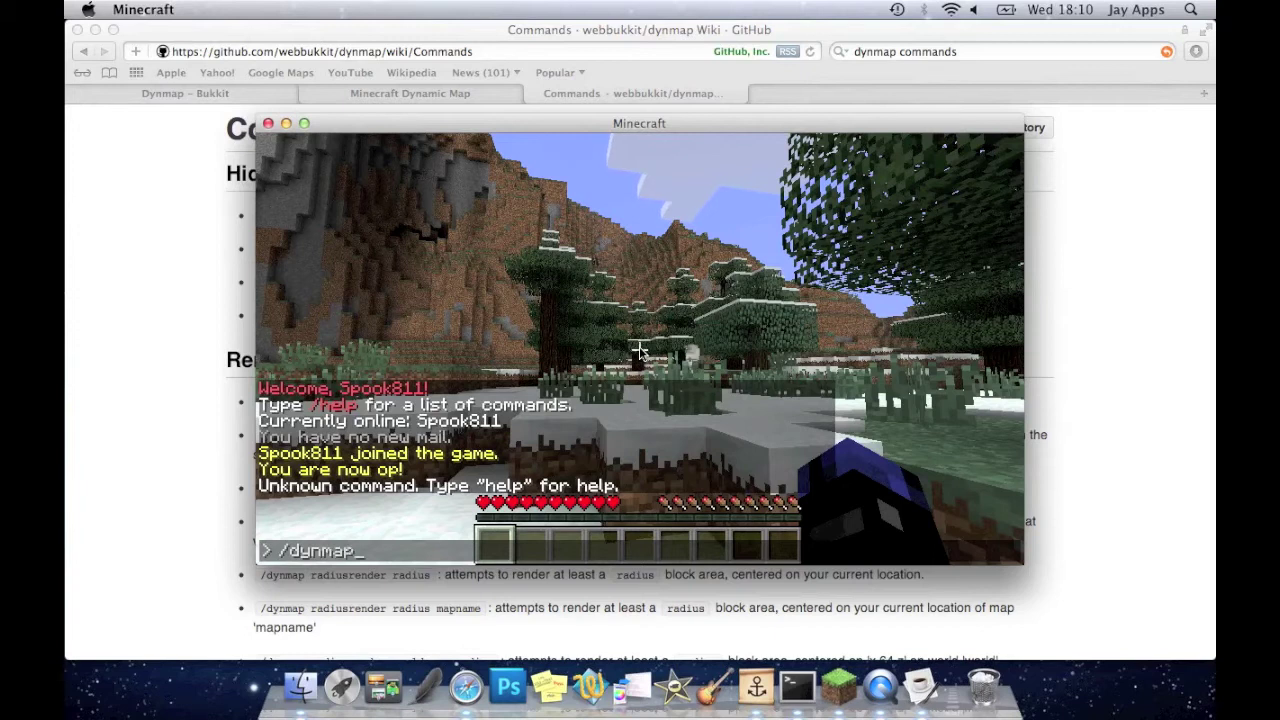
type(" fullrender")
key("Return")
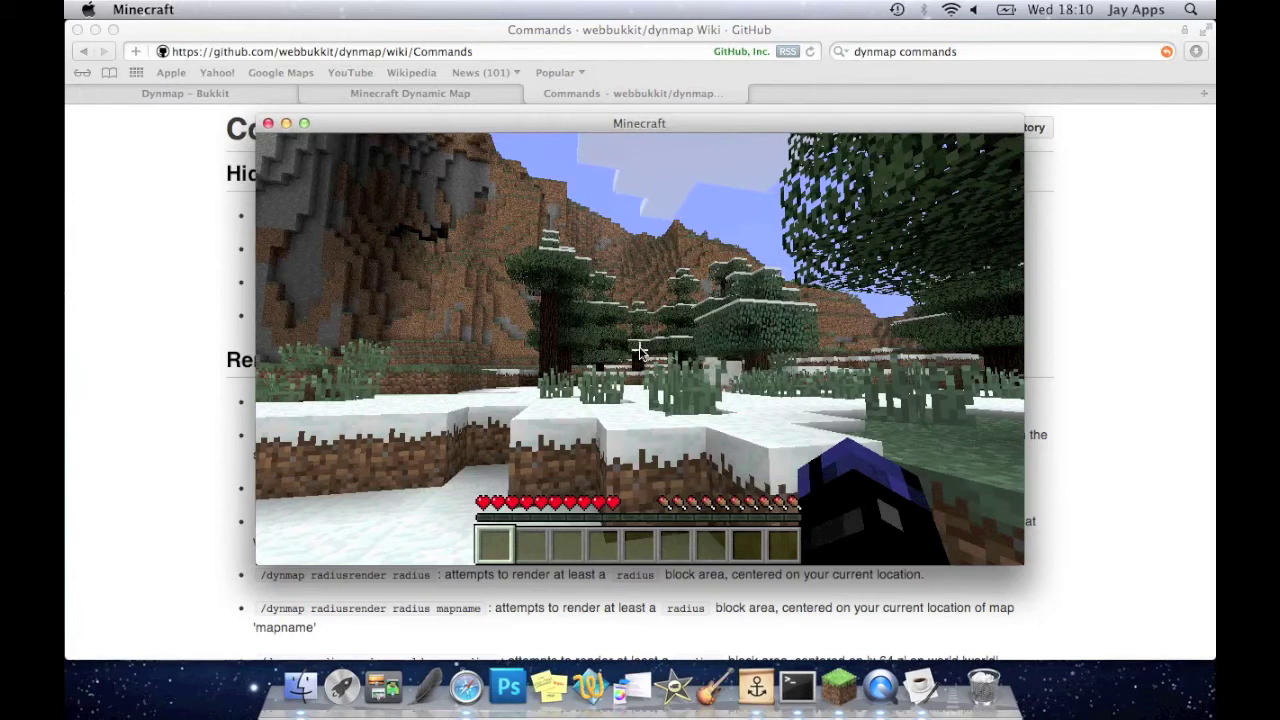
mouse_move(639, 349)
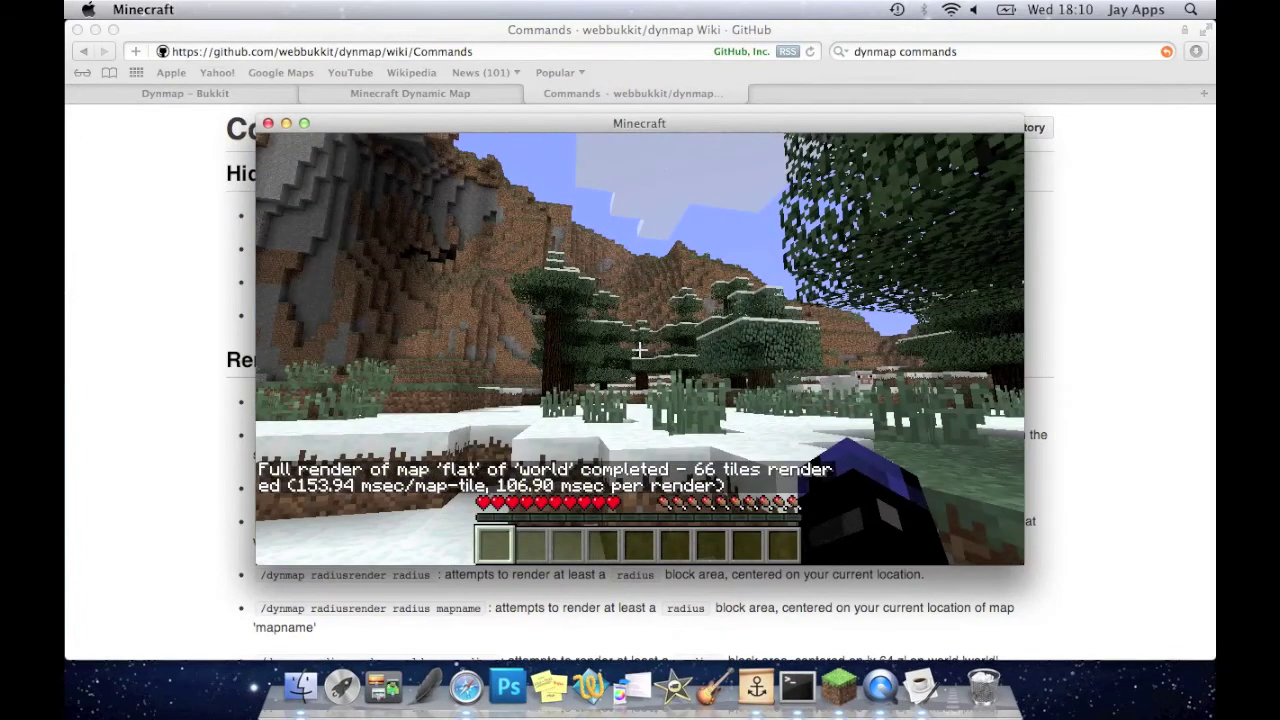
Switch to the Minecraft Dynamic Map page in Safari and inspect the rendered terrain around the player at closer zoom levels
key("Escape")
left_click(412, 98)
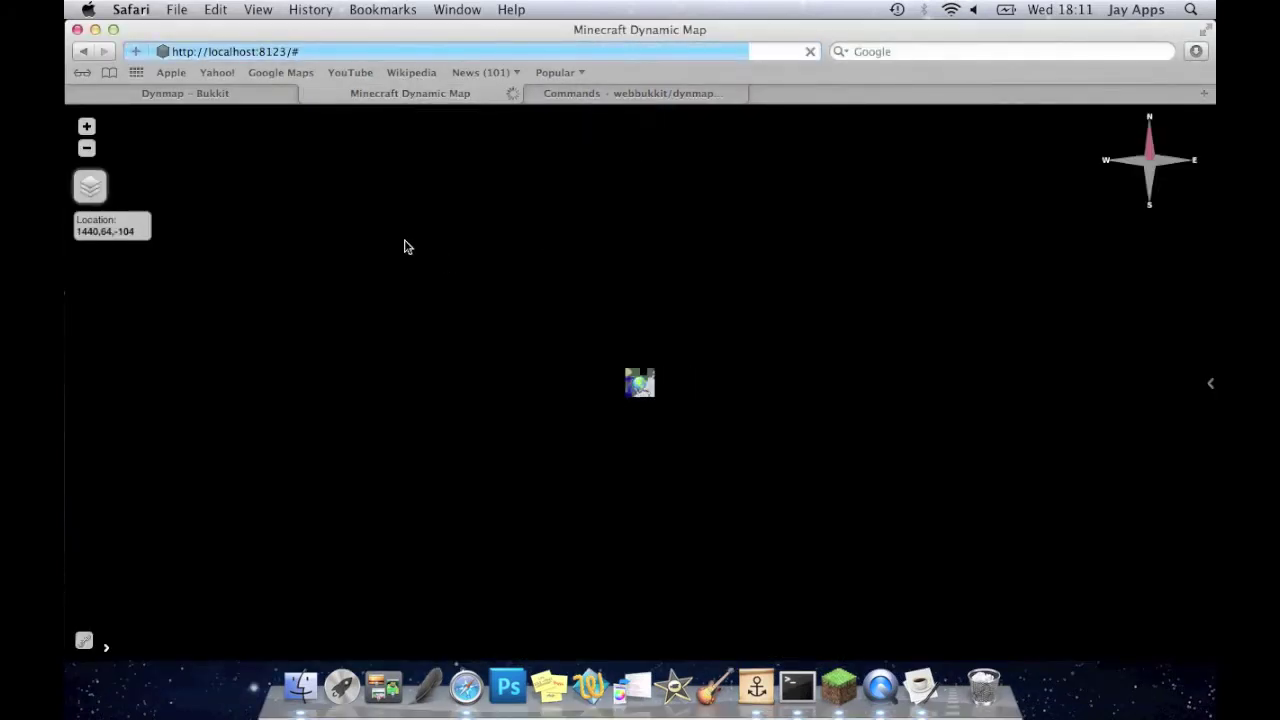
left_click(87, 127)
left_click(87, 127)
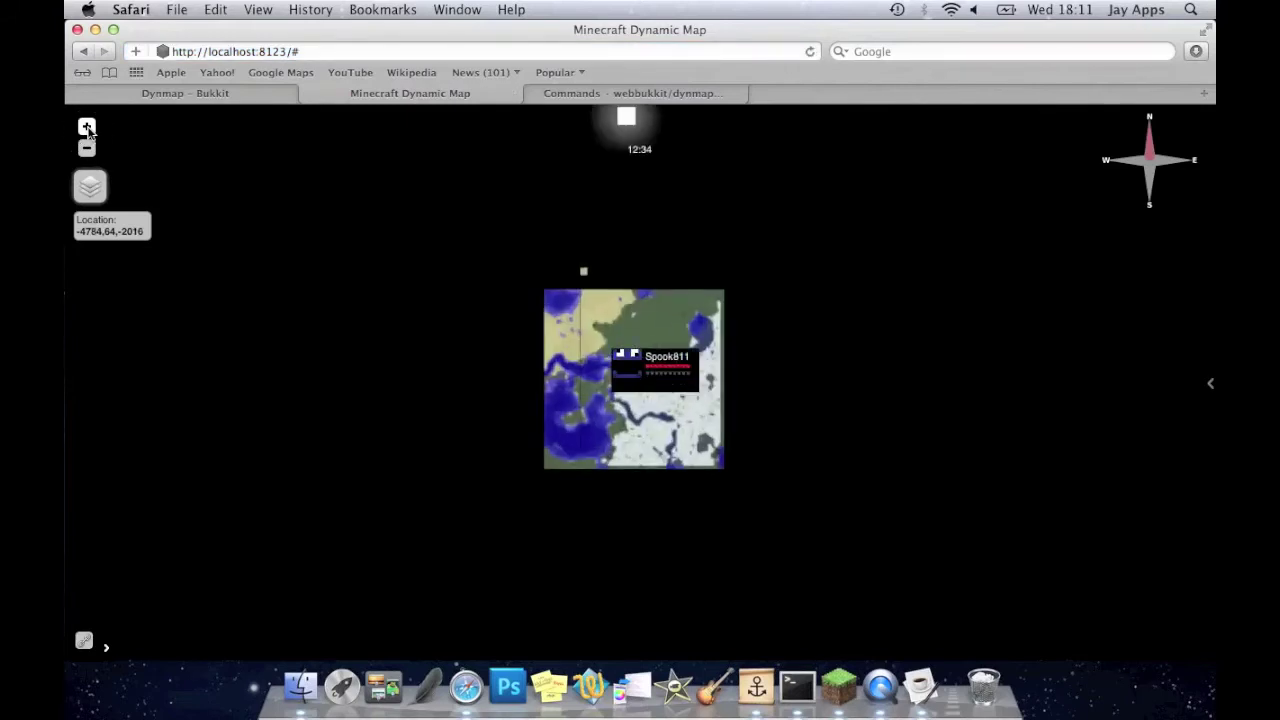
left_click(87, 127)
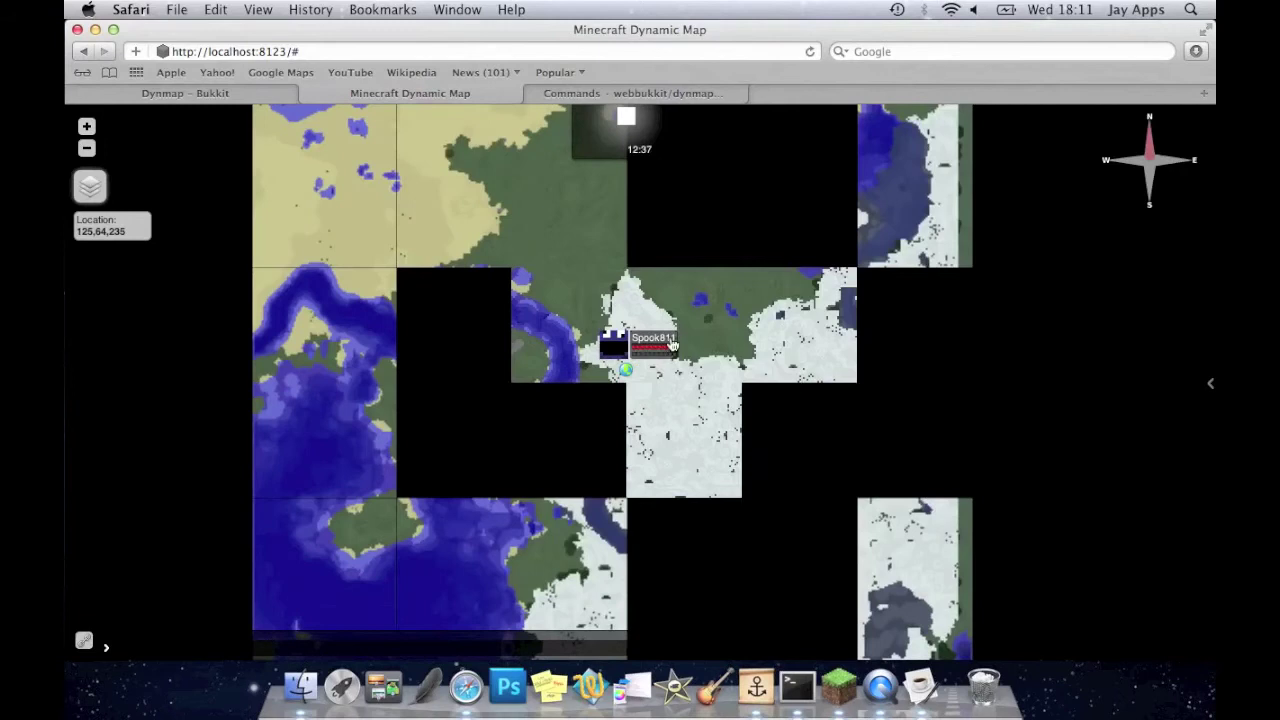
left_click(87, 141)
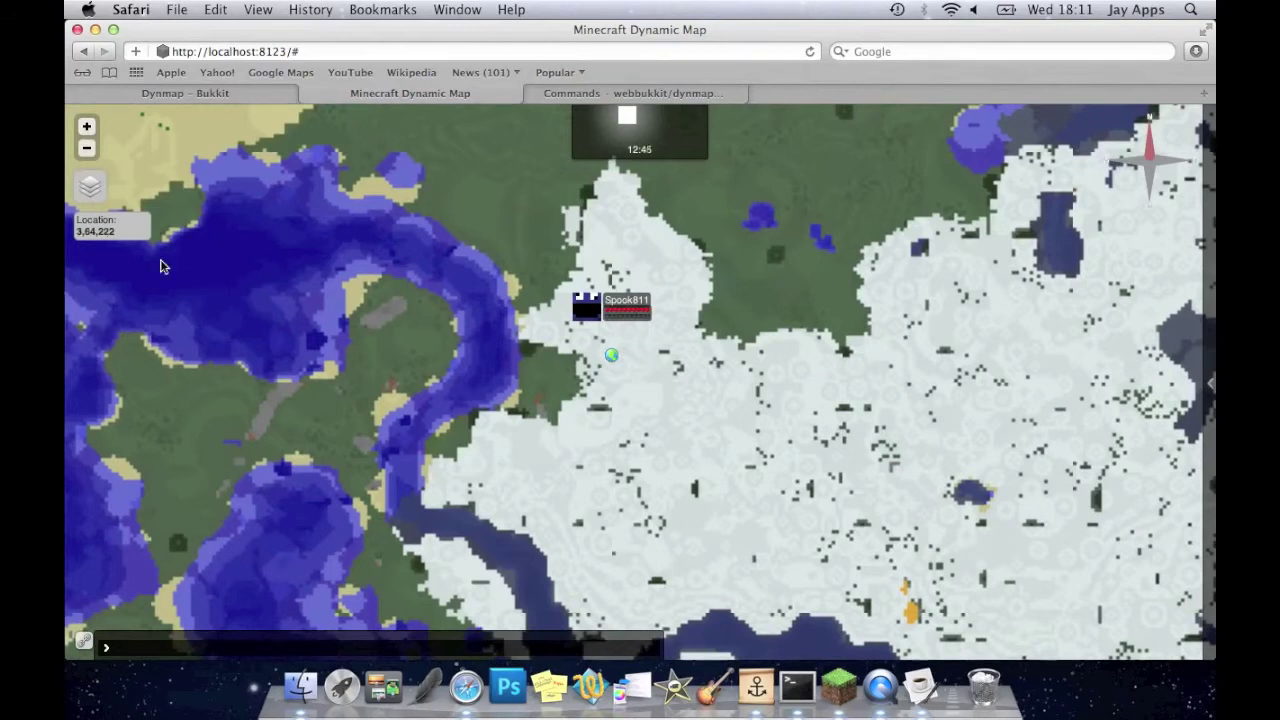
left_click(87, 148)
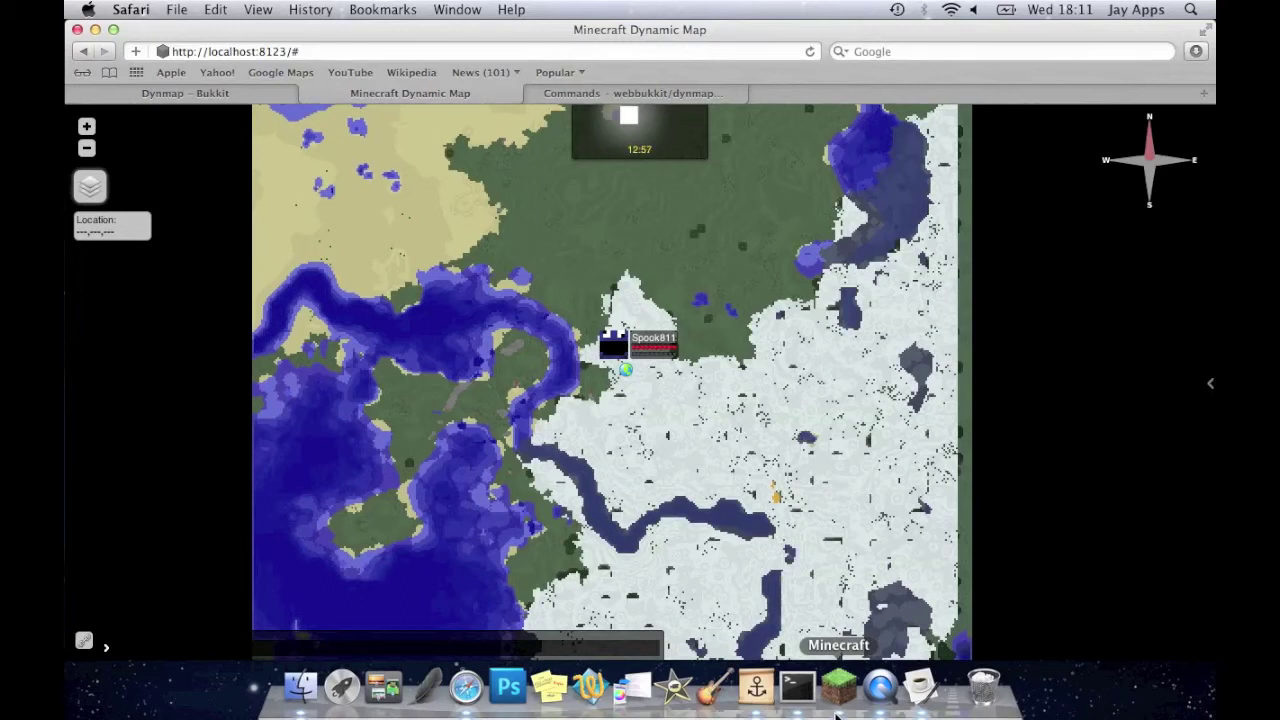
Switch back to Minecraft, resume the game and send the chat message "hey"
left_click(838, 700)
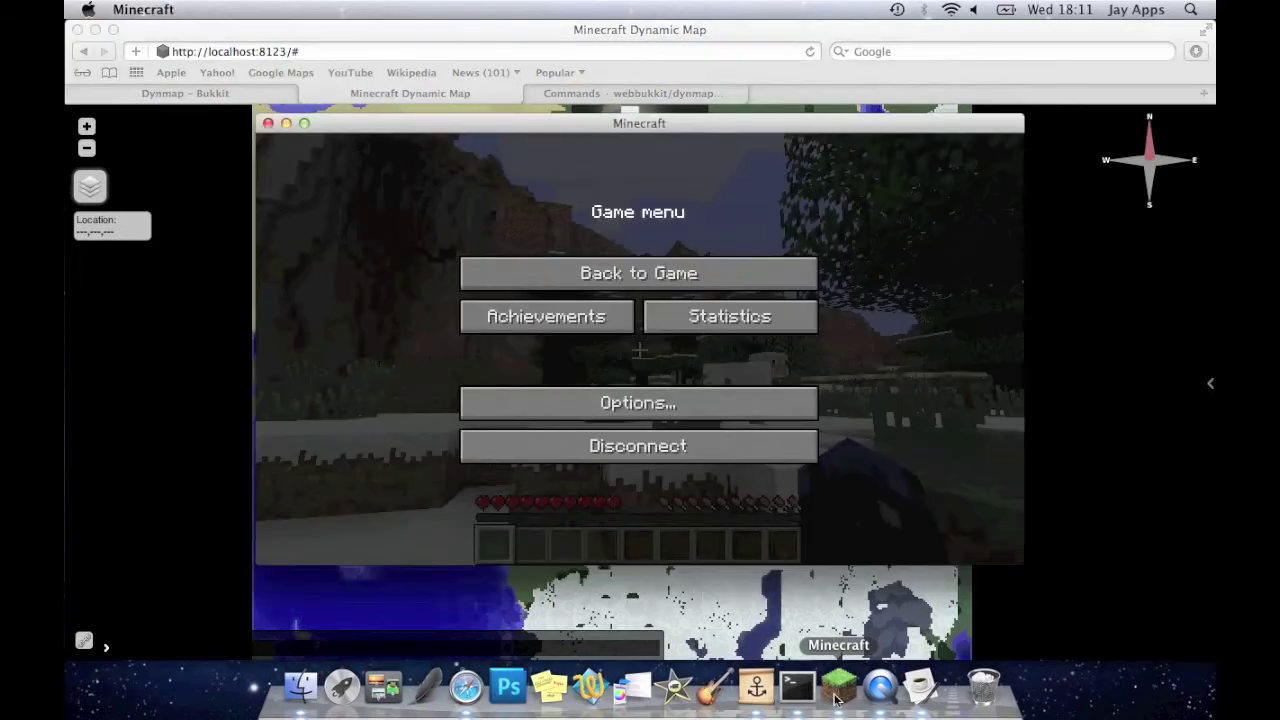
left_click(660, 274)
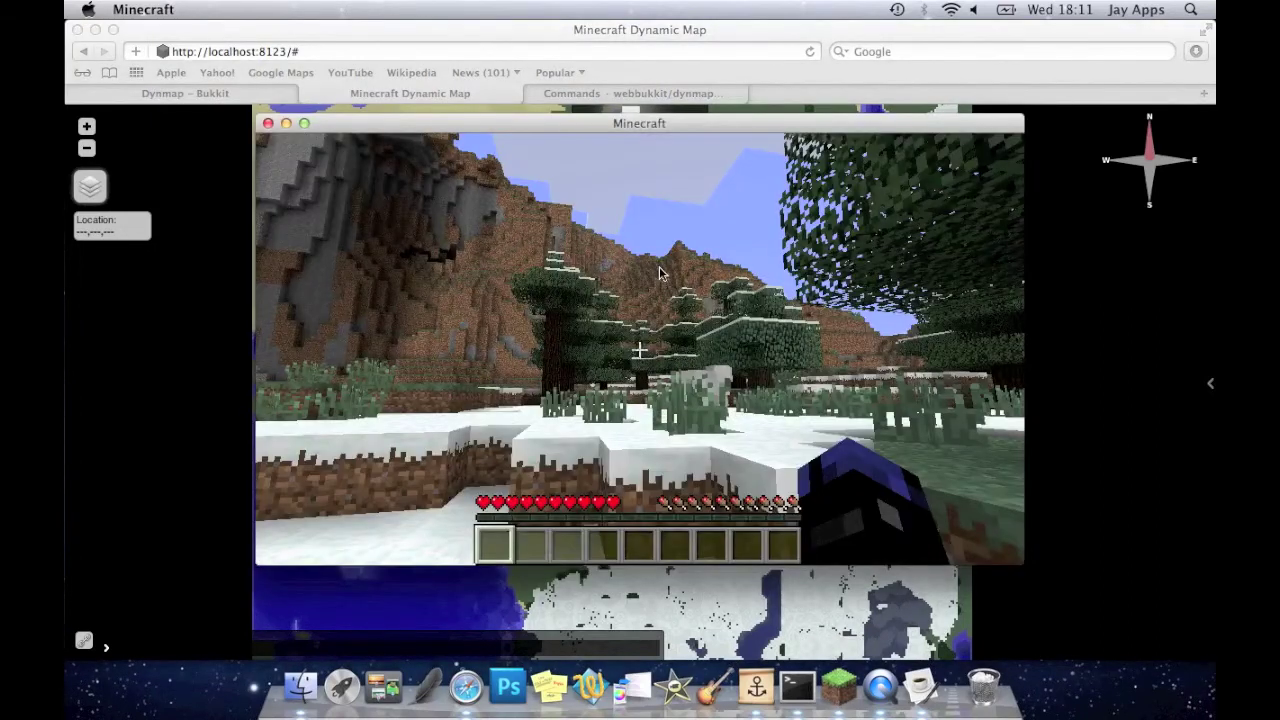
key("e")
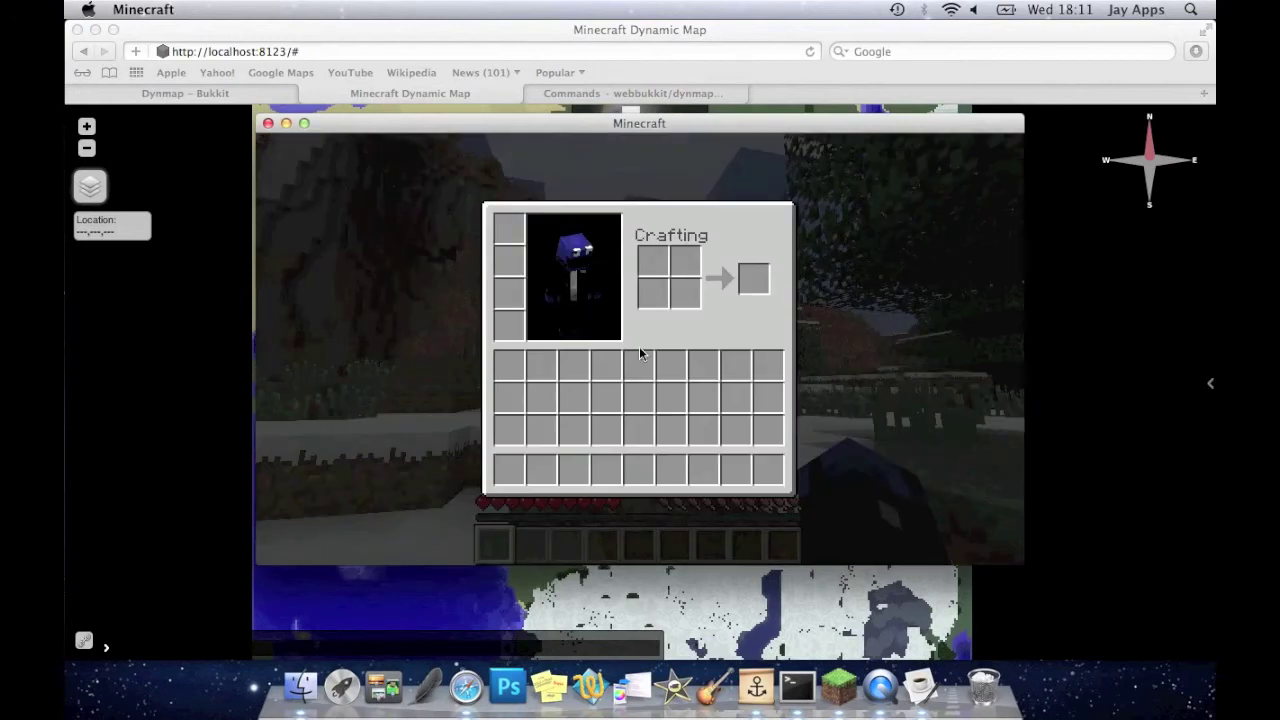
key("e")
type("t")
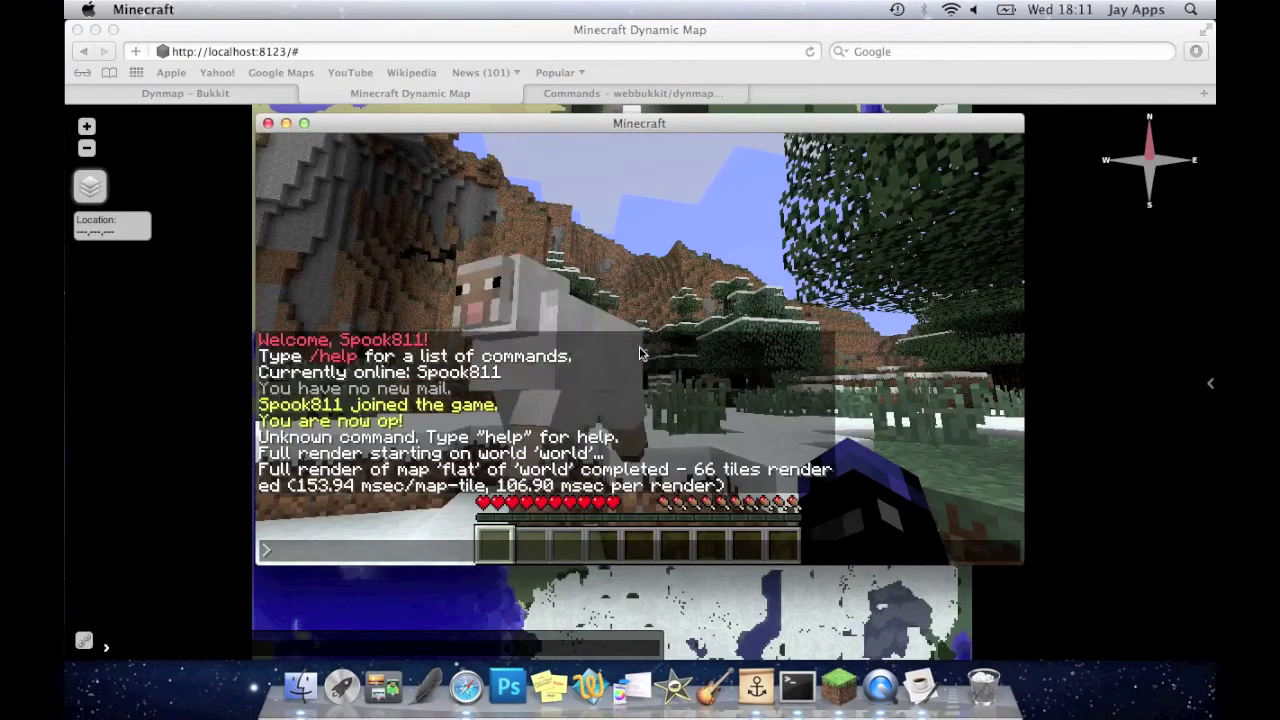
type("hey")
key("Return")
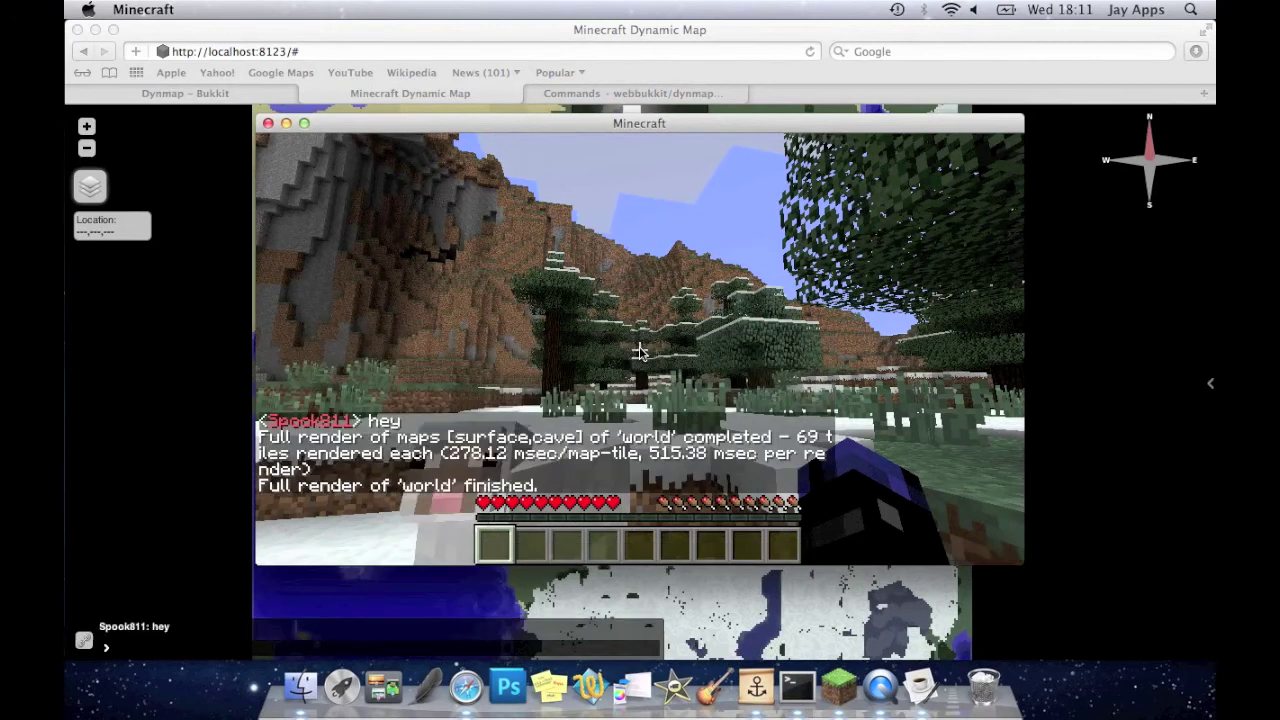
Send "hey" from the Dynmap web page's chat in Safari and check Minecraft's in-game chat for the message
key("Escape")
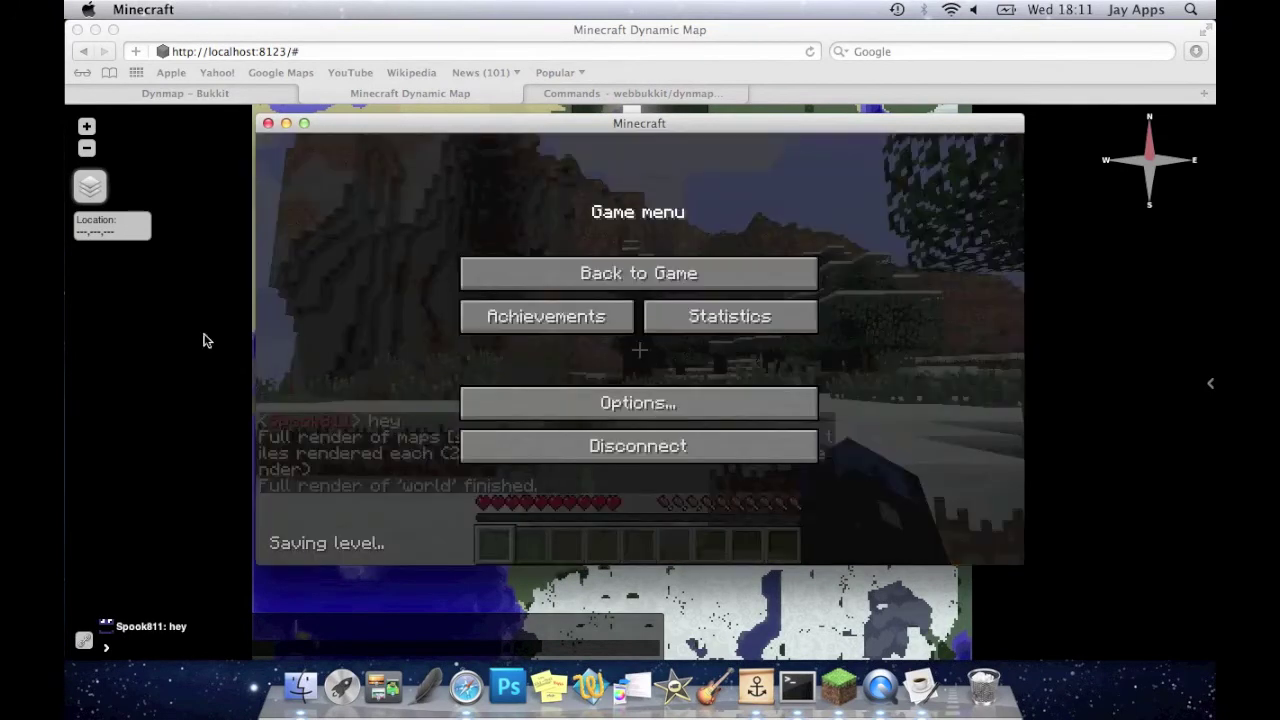
left_click(203, 341)
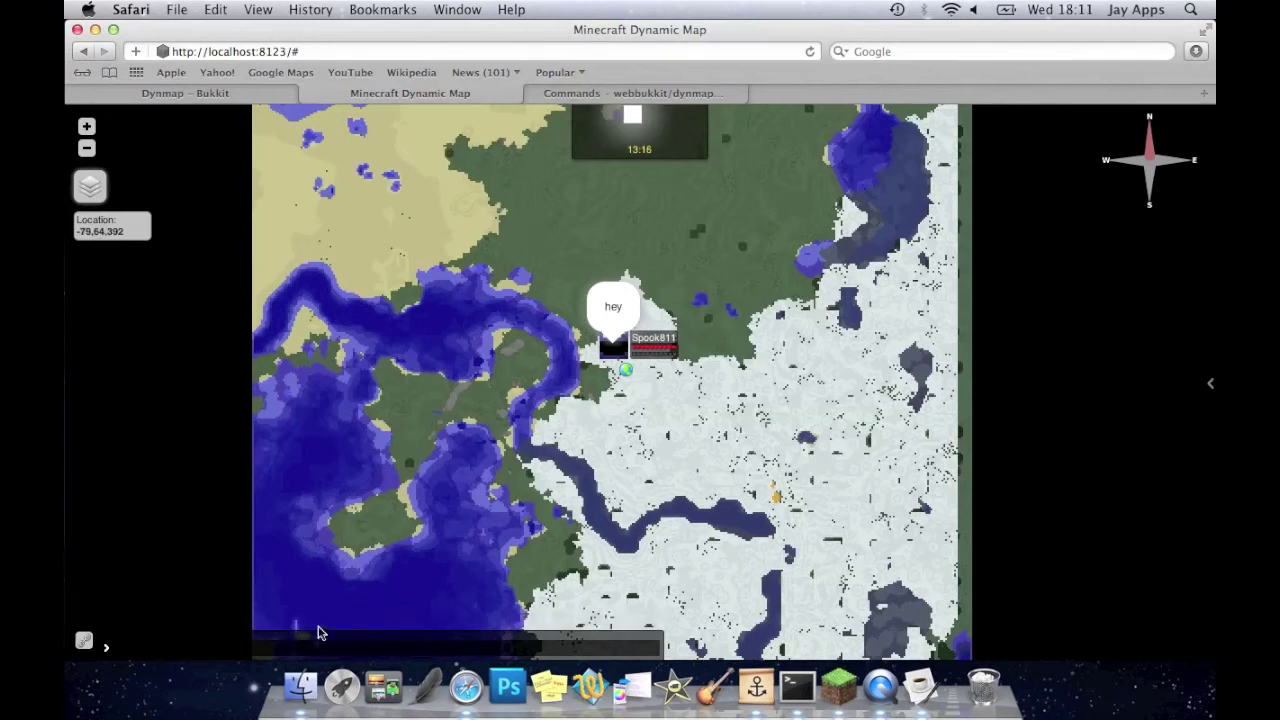
type("hey")
key("Return")
key("ctrl+Up")
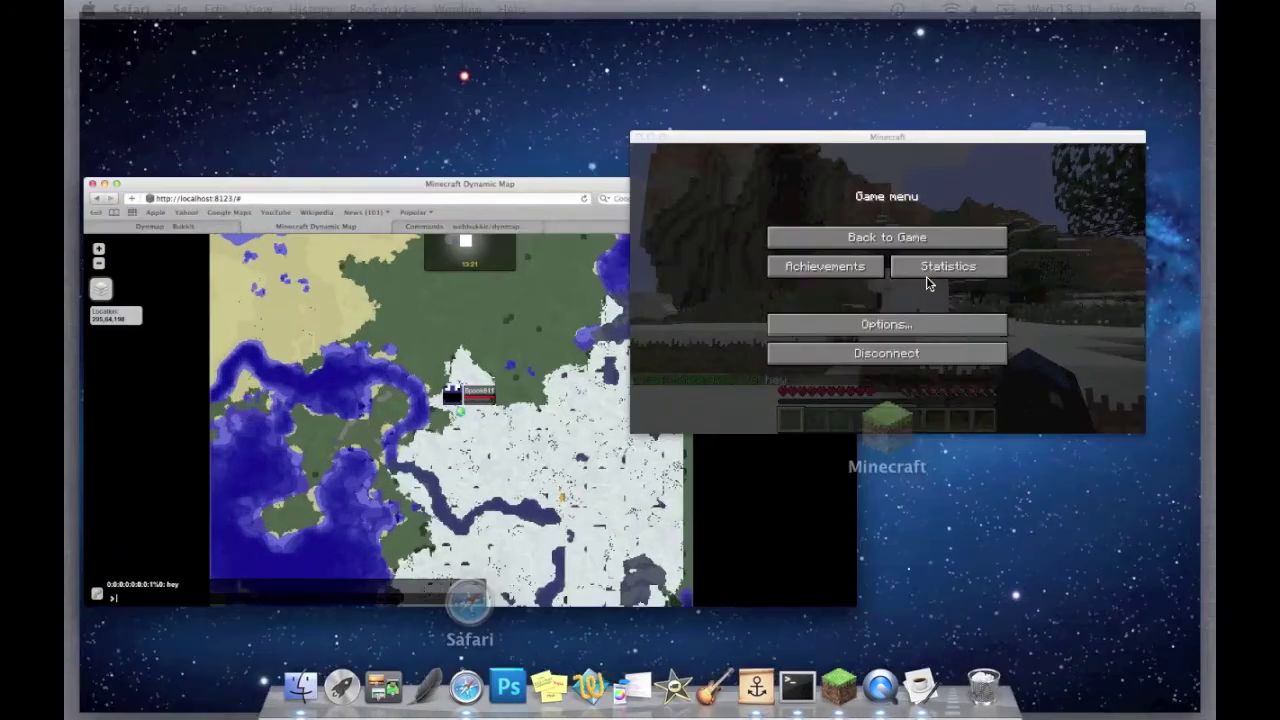
left_click(926, 276)
left_click(728, 274)
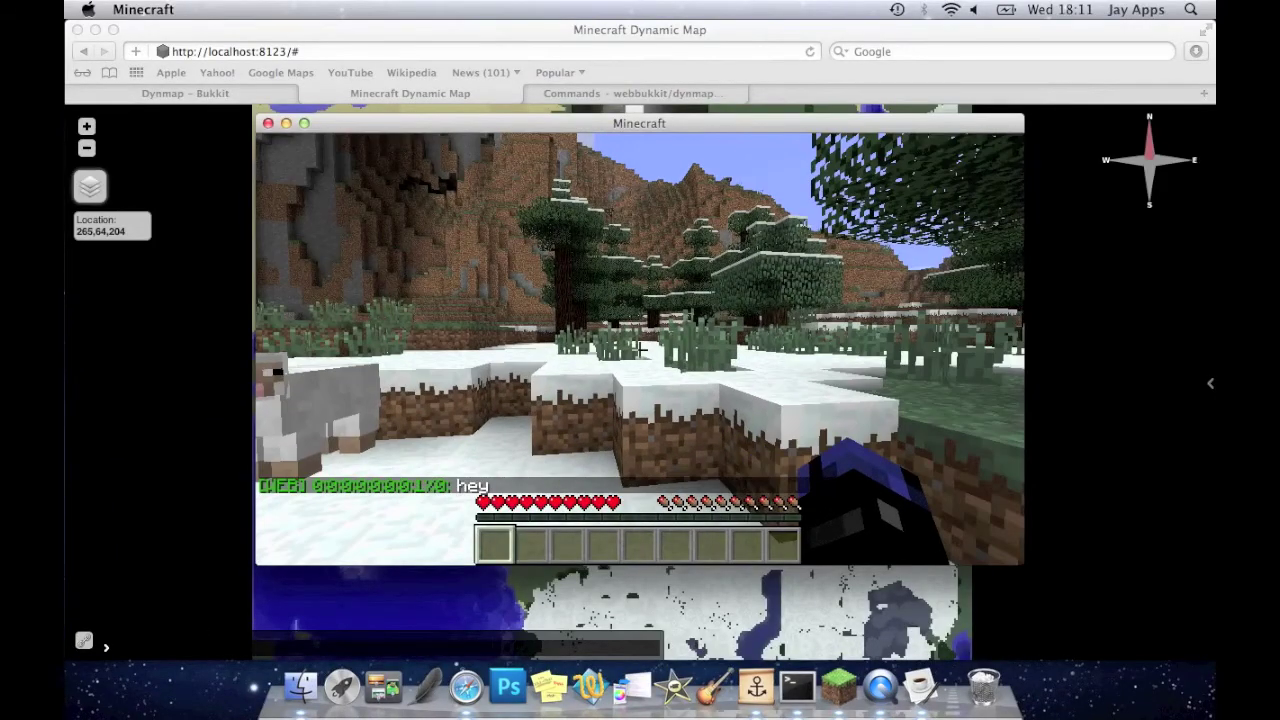
Pause the game and review the rendering commands on the Dynmap wiki's Commands page in Safari again
key("Escape")
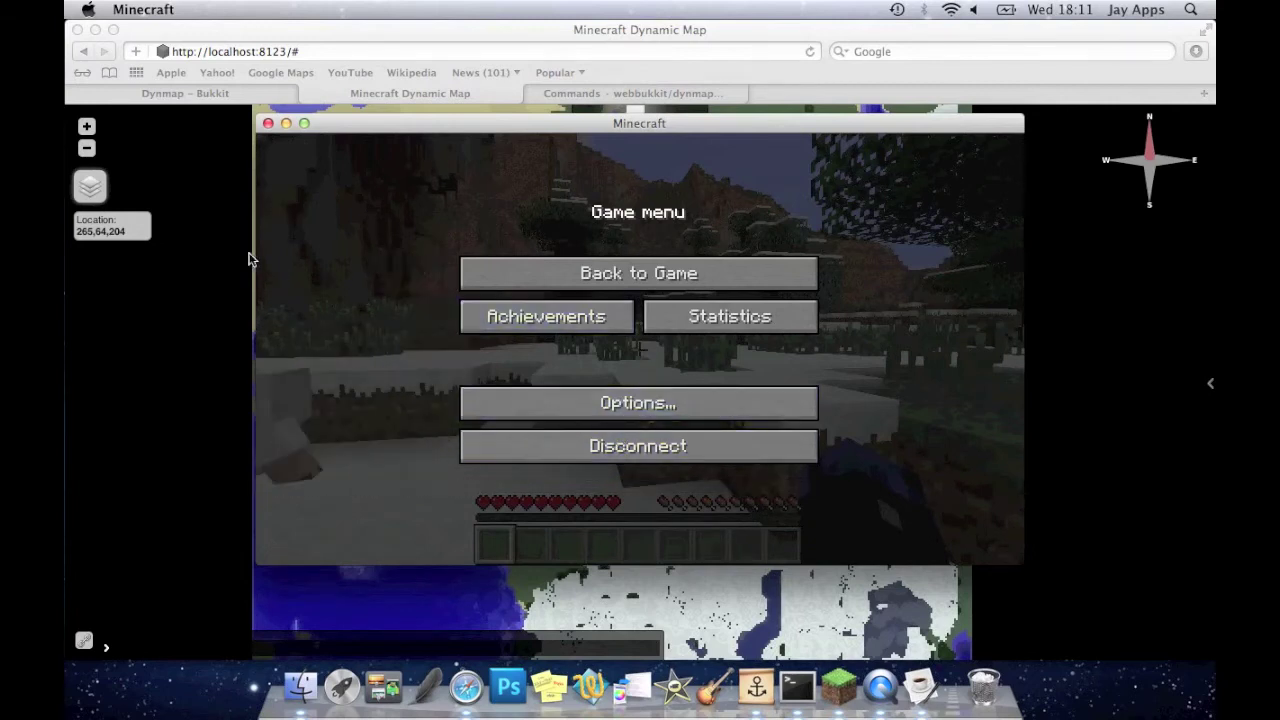
left_click(200, 134)
left_click(606, 93)
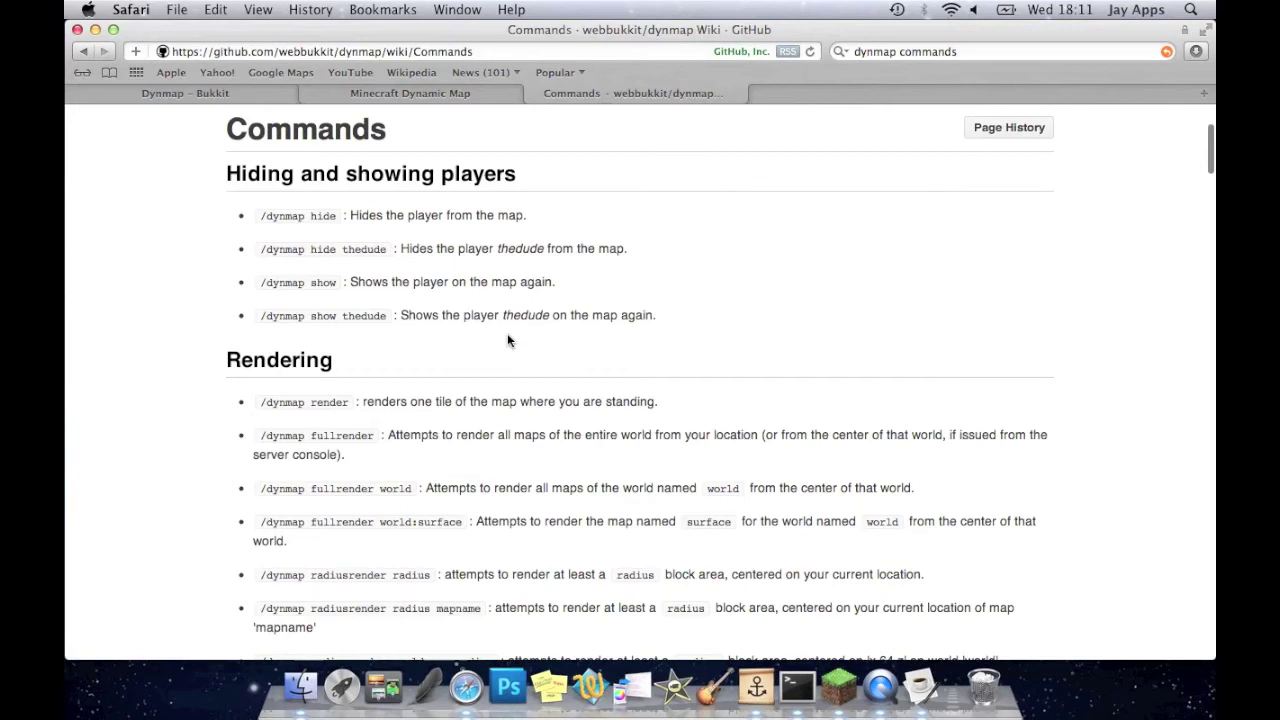
scroll(438, 372, "down", 1)
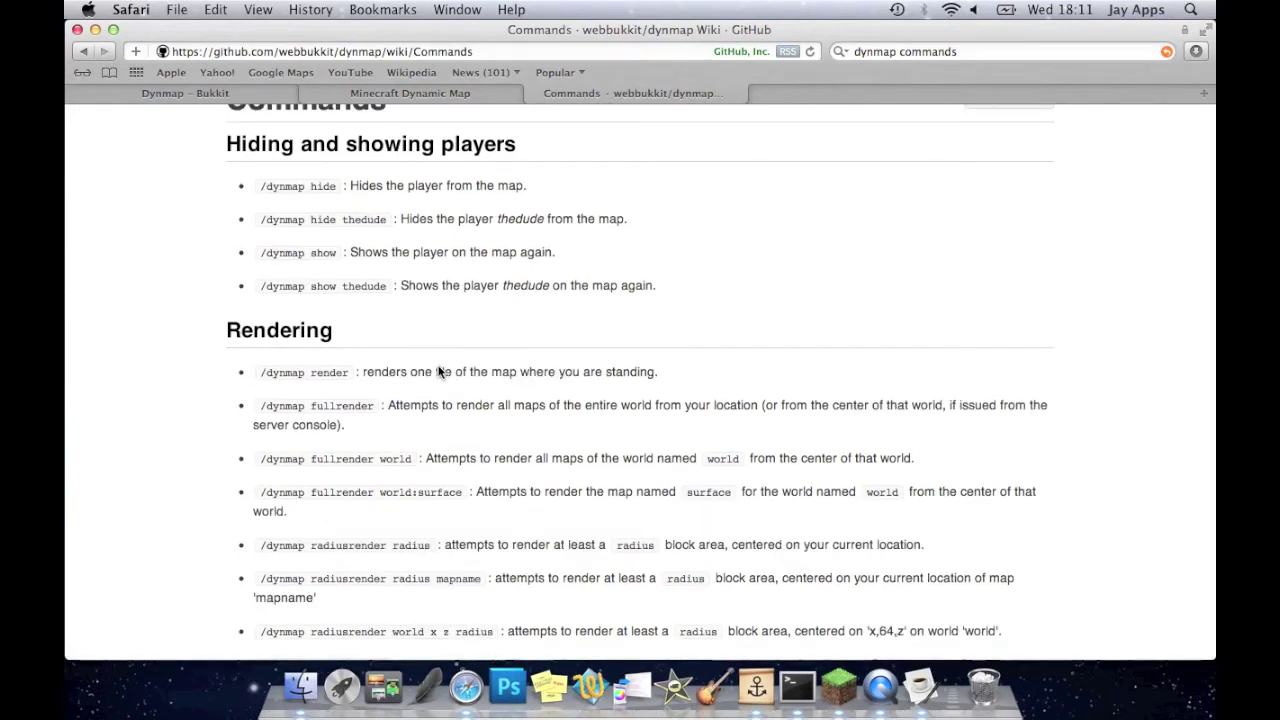
scroll(438, 372, "down", 5)
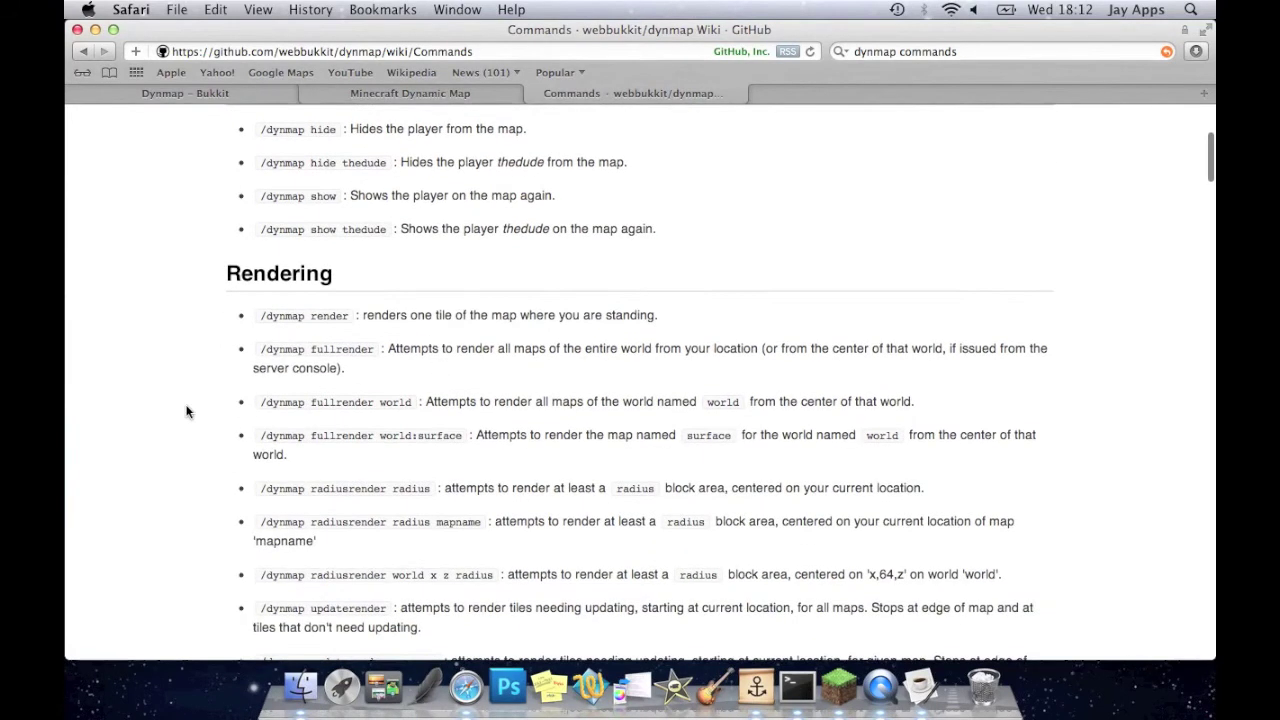
Review the Dynmap wiki's Commands page, covering hiding players, rendering, statistics, markers, map/world configuration and miscellaneous commands
scroll(130, 432, "up", 10)
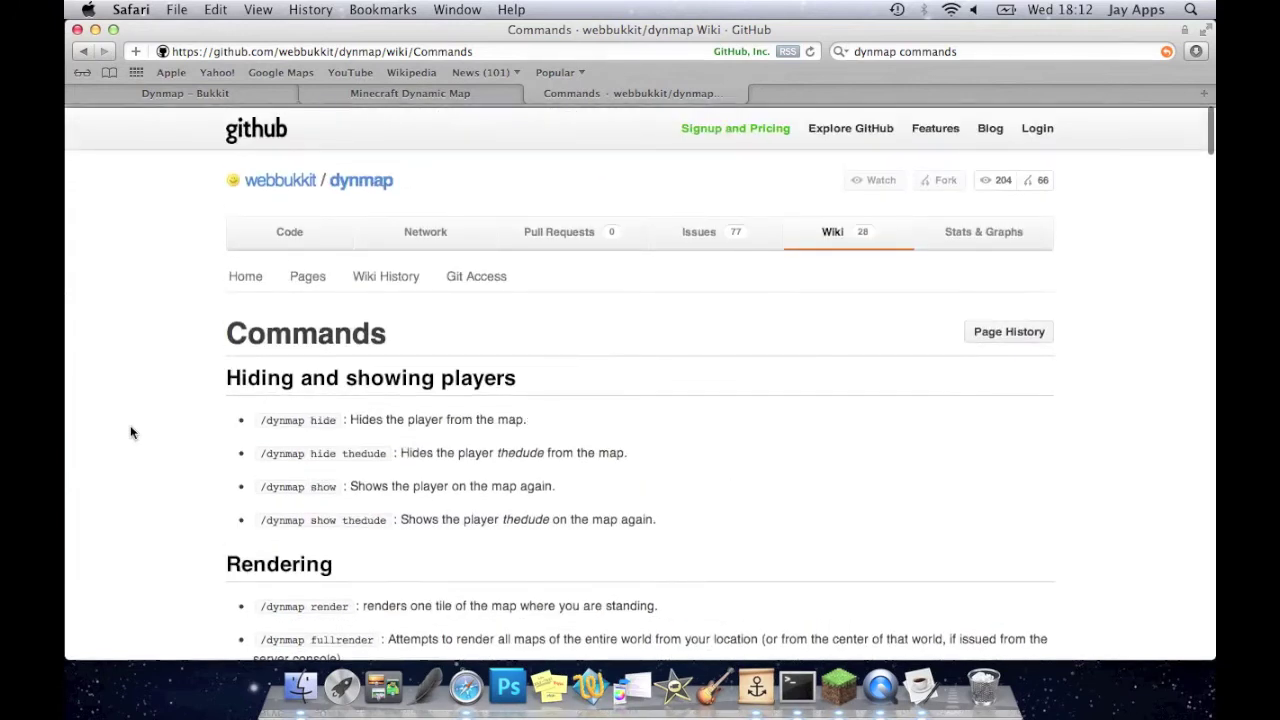
scroll(130, 432, "down", 8)
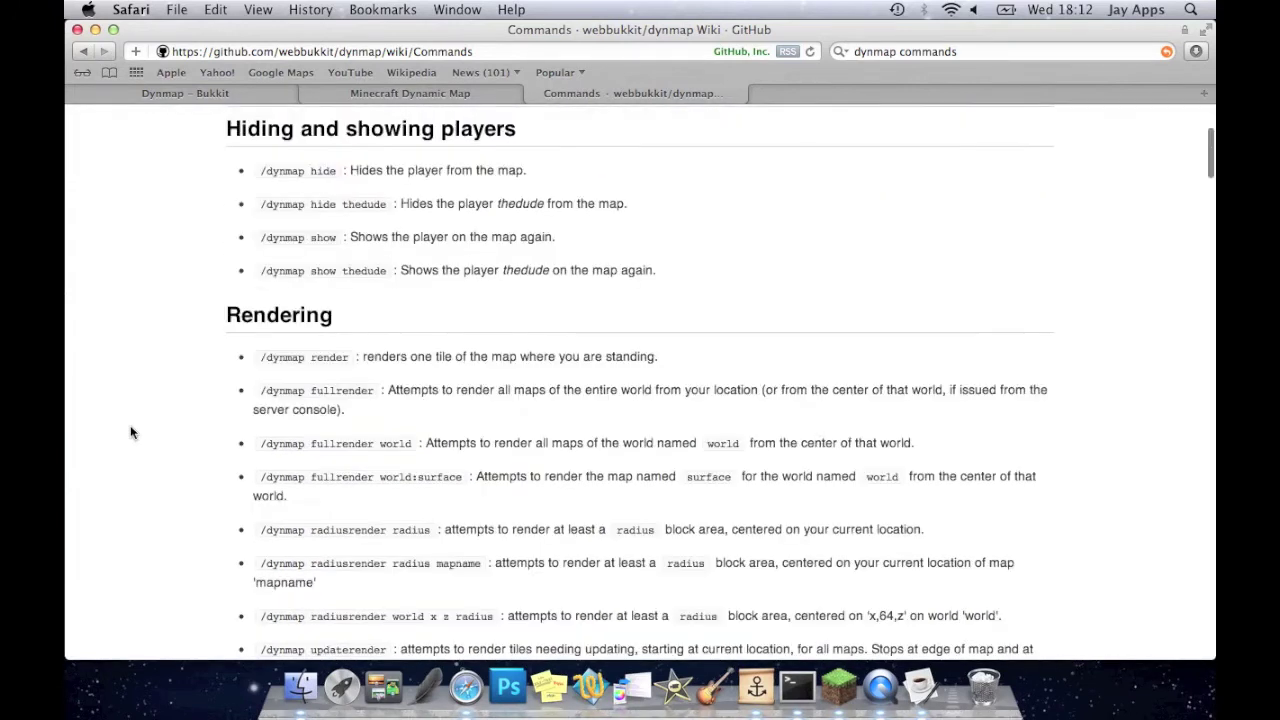
scroll(130, 430, "down", 7)
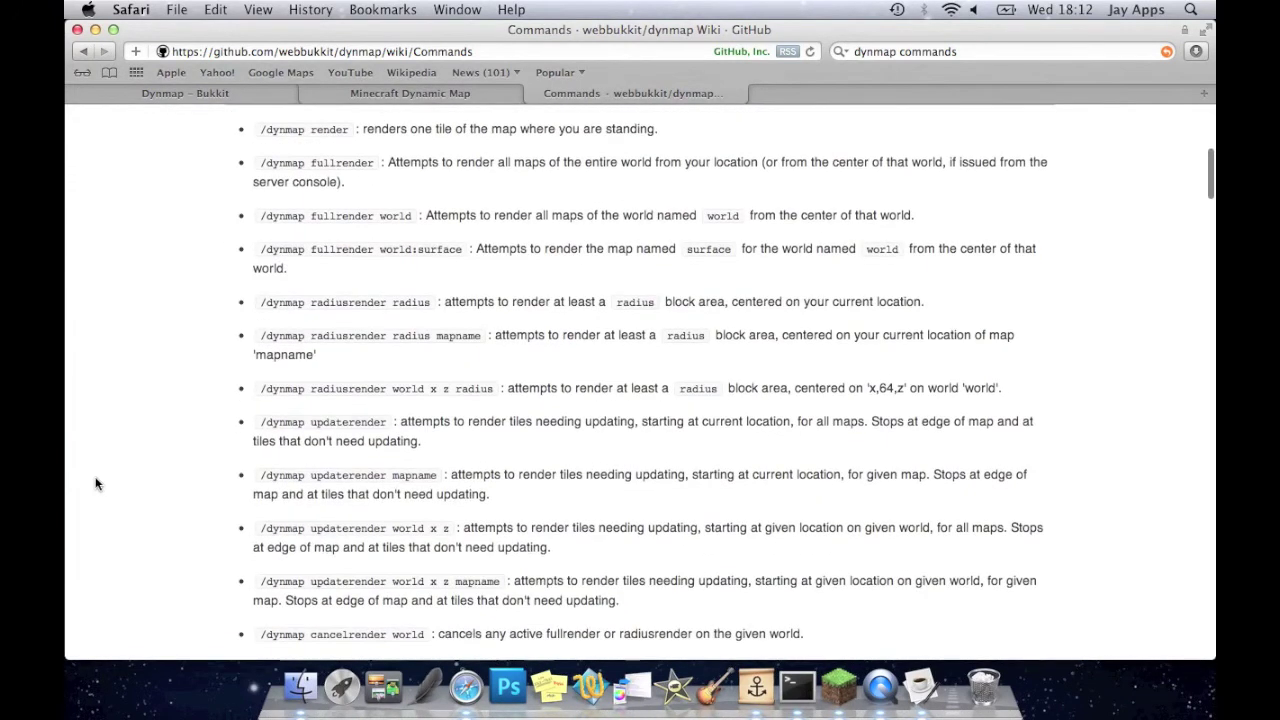
scroll(96, 484, "down", 3)
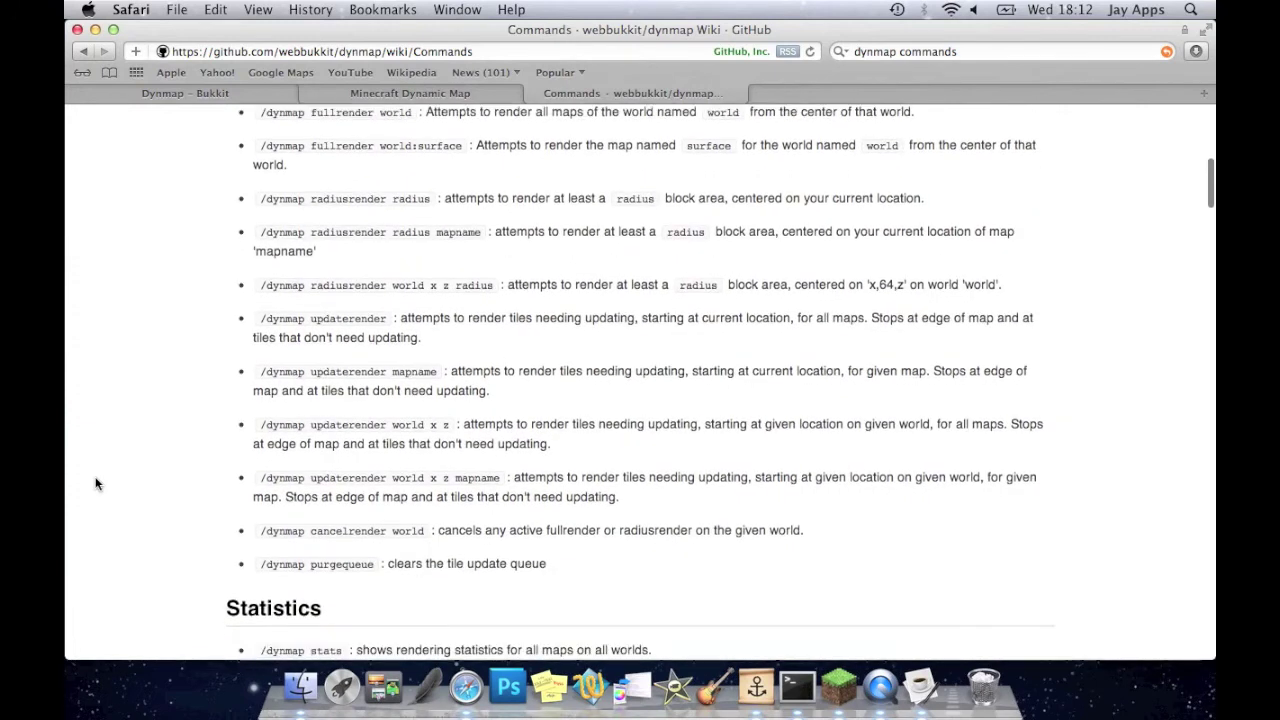
scroll(96, 484, "down", 7)
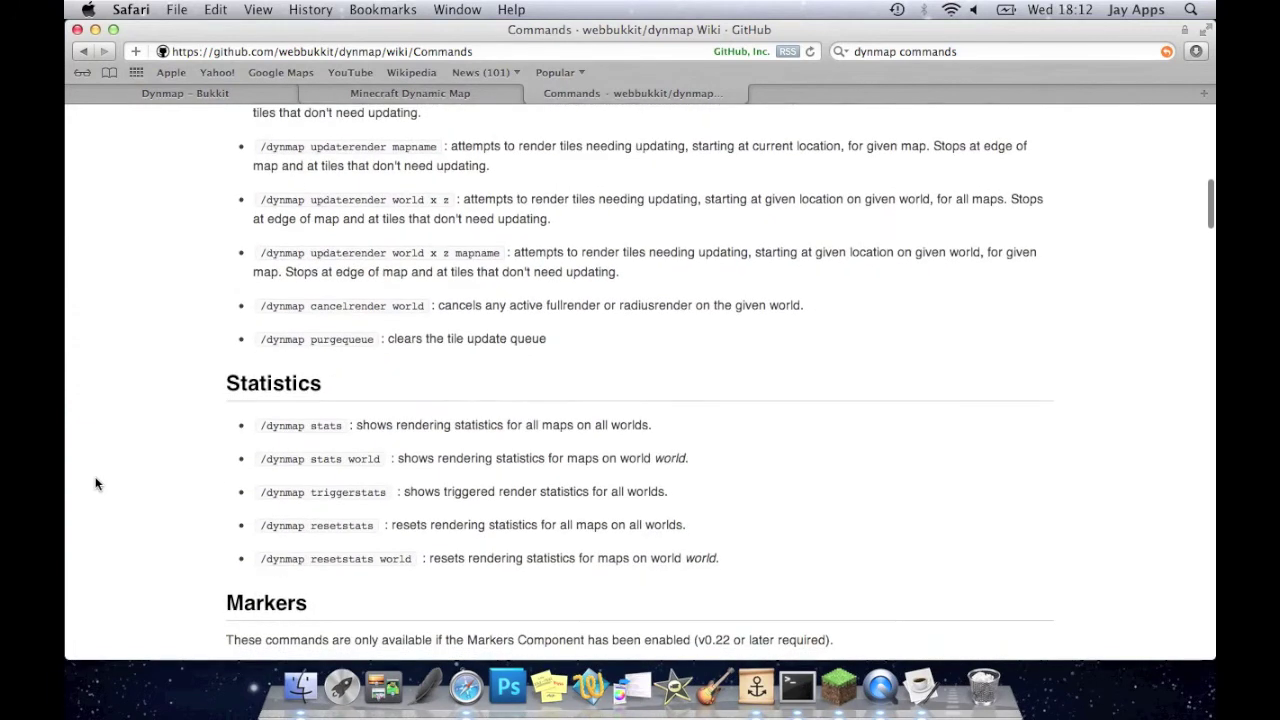
scroll(96, 484, "down", 3)
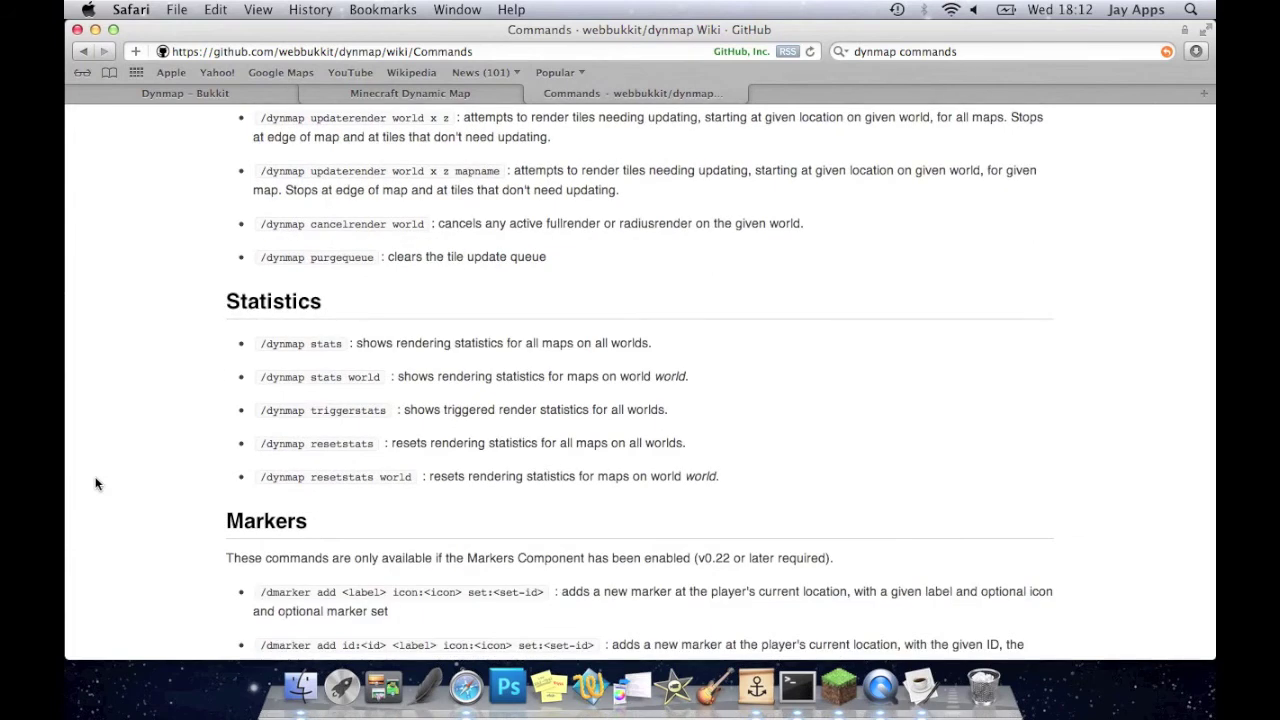
scroll(96, 484, "down", 4)
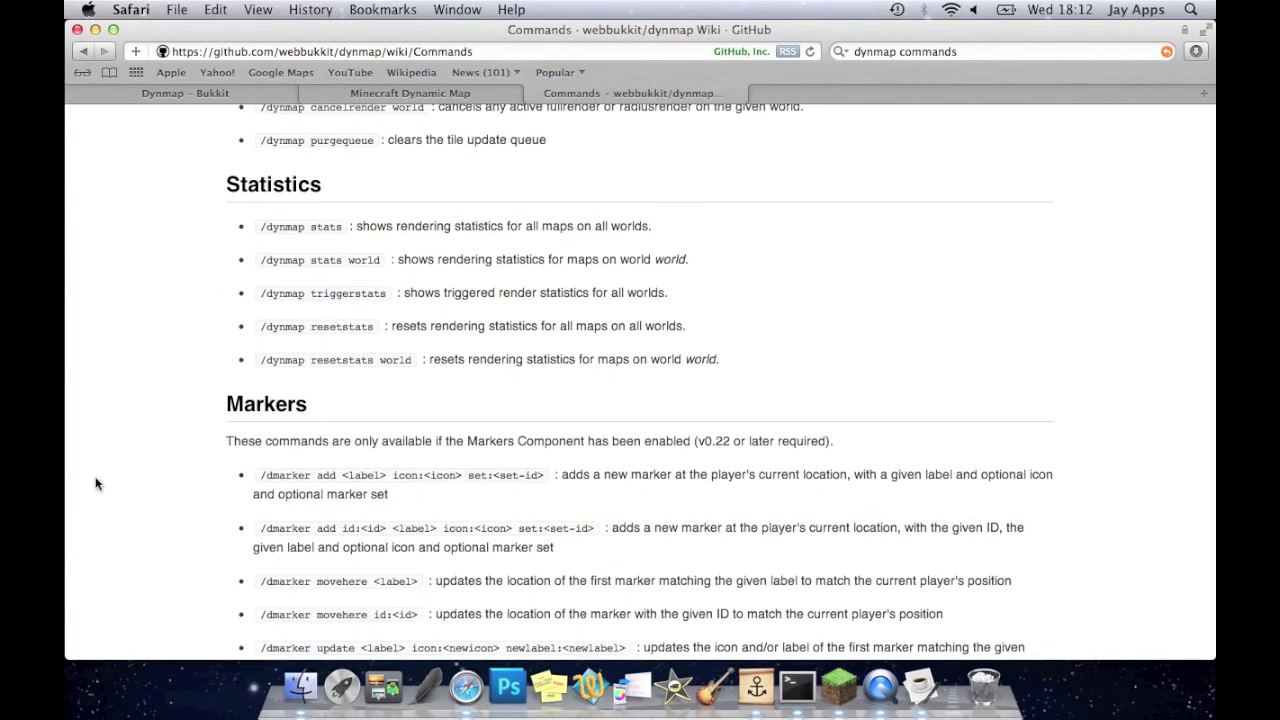
scroll(96, 484, "down", 6)
scroll(96, 484, "down", 3)
scroll(96, 484, "down", 2)
scroll(96, 484, "down", 20)
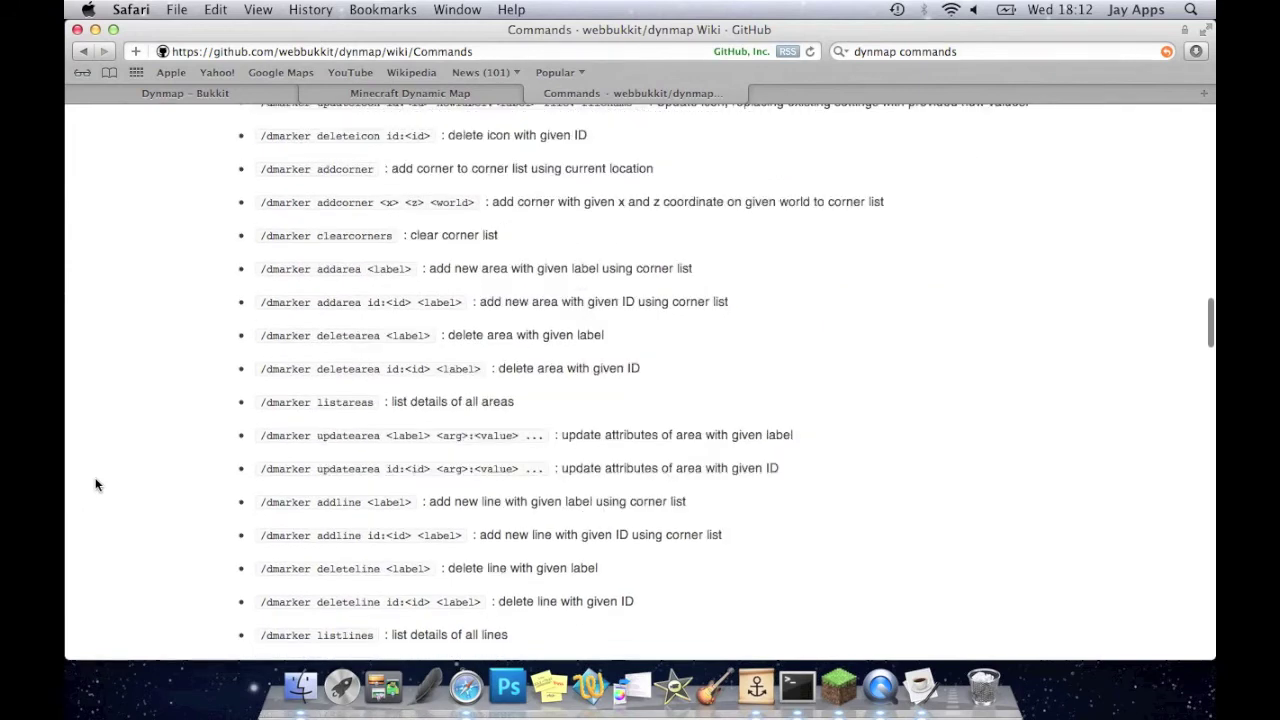
scroll(96, 484, "down", 8)
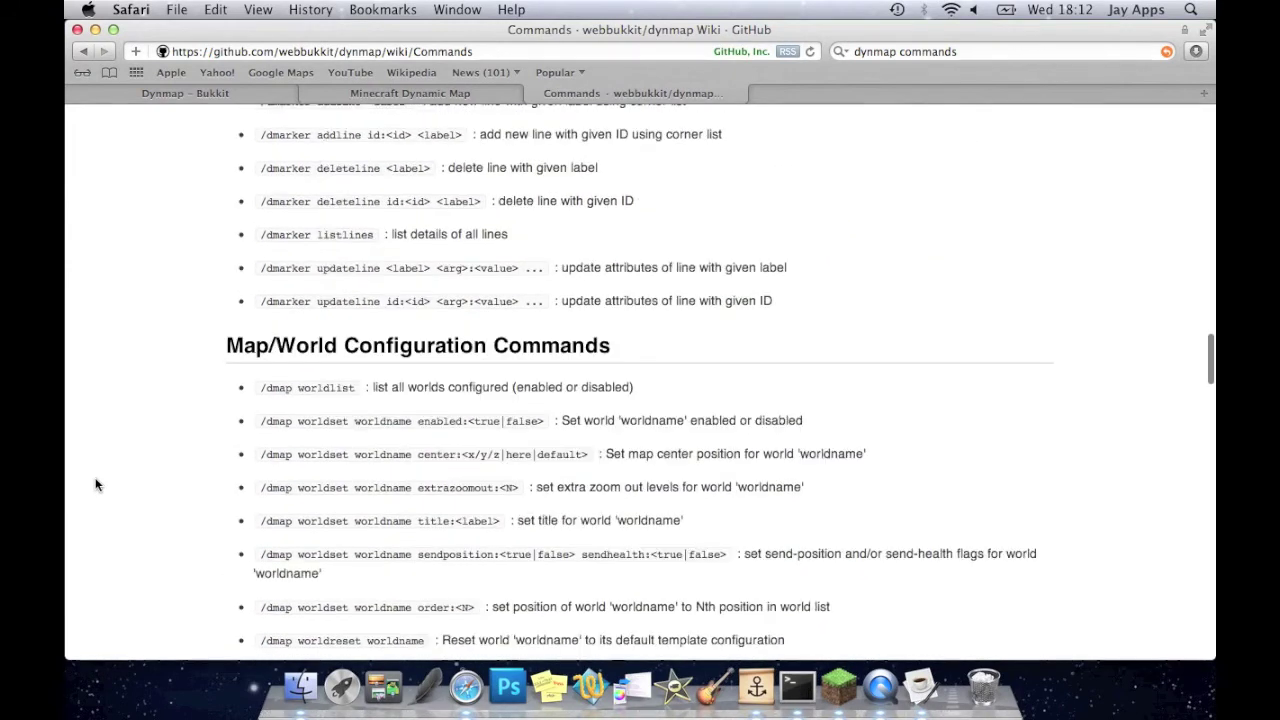
scroll(96, 484, "down", 20)
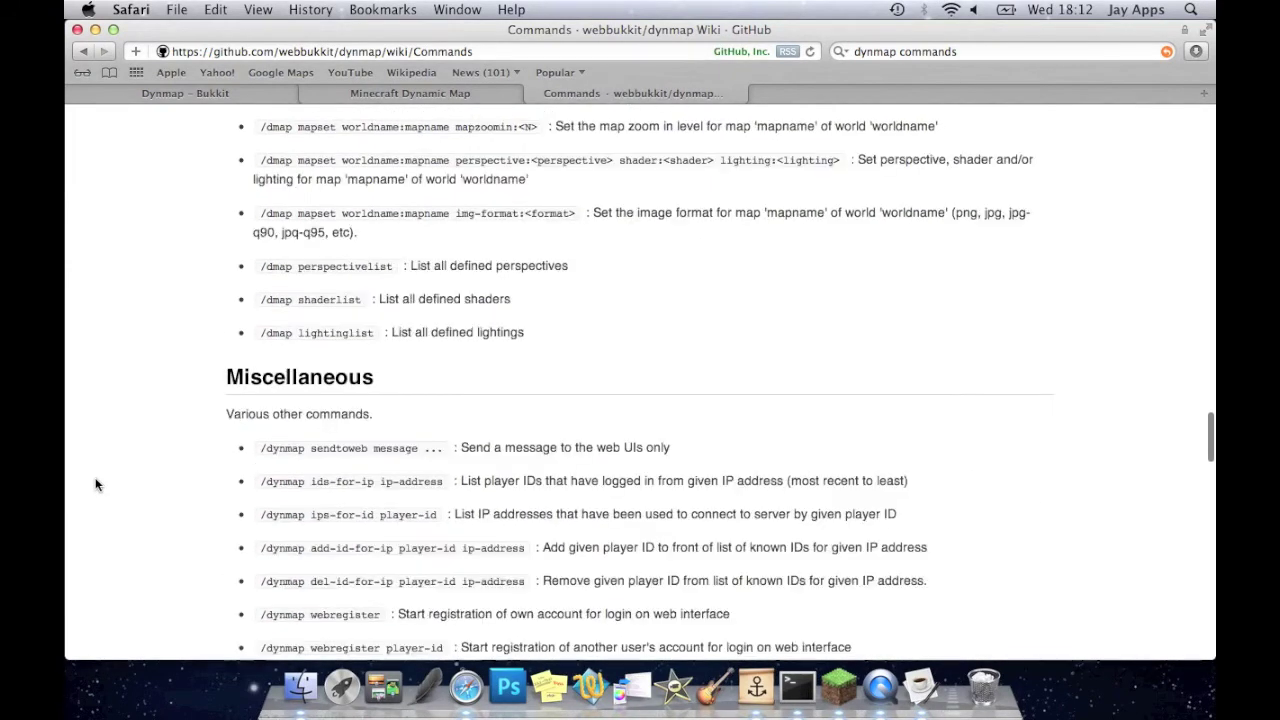
scroll(96, 484, "down", 12)
scroll(96, 484, "up", 20)
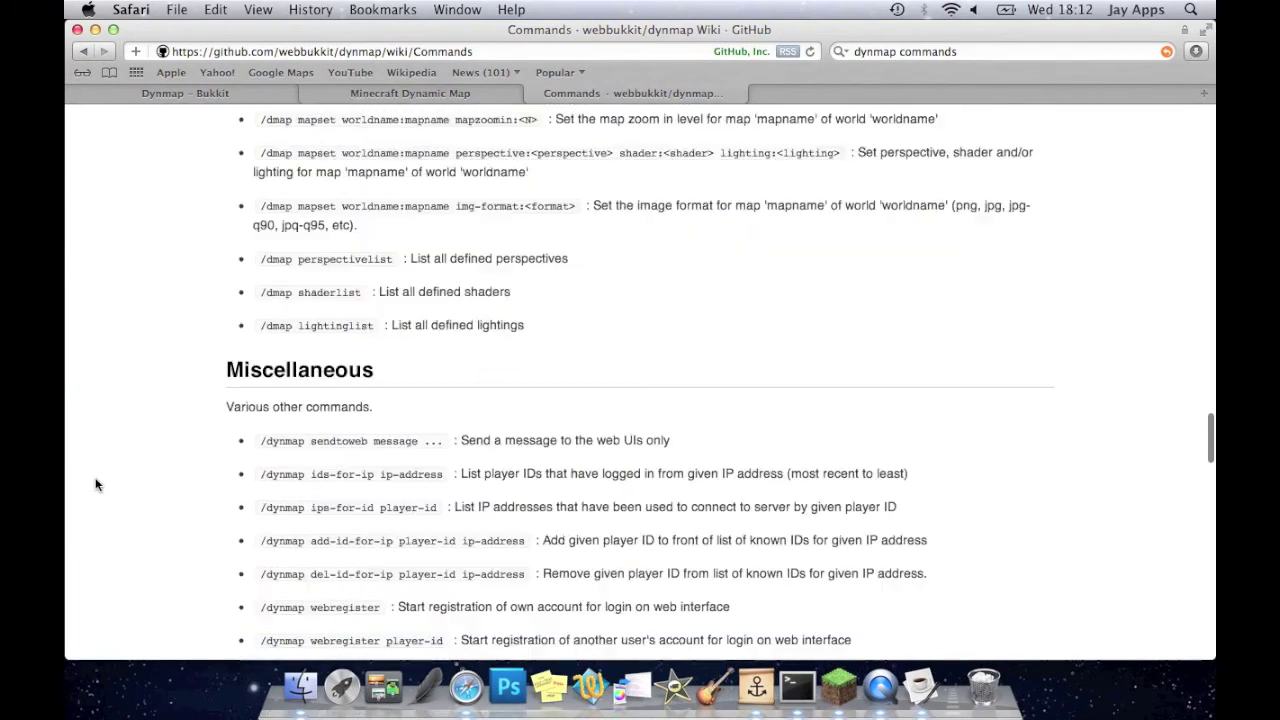
scroll(96, 484, "up", 20)
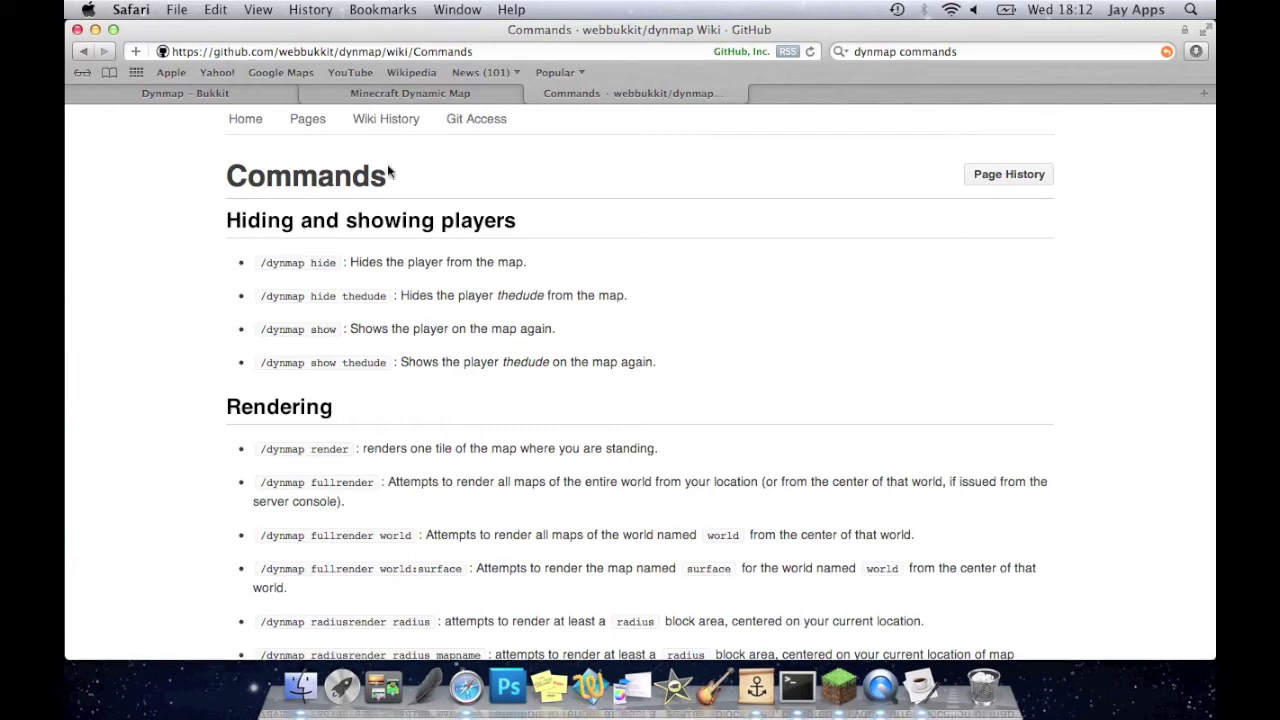
Switch to the Minecraft Dynamic Map page and display the angled 3D surface map of "world"
left_click(379, 101)
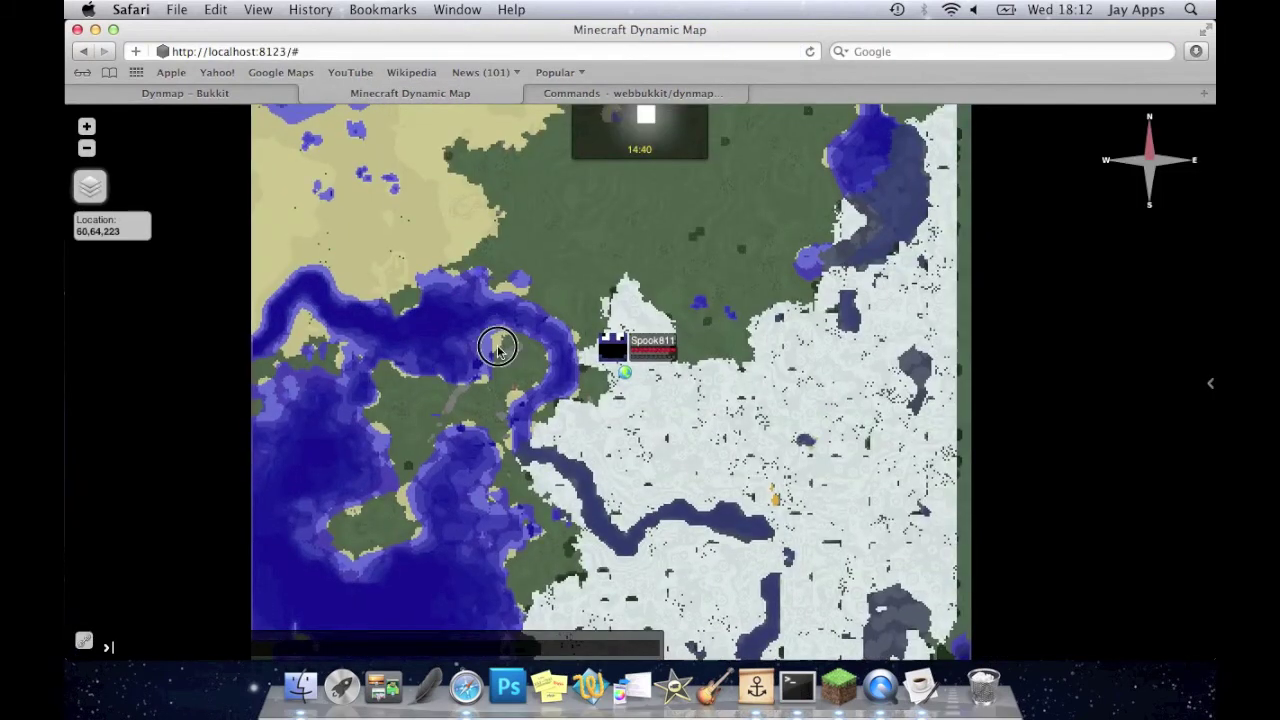
left_click_drag(500, 343, 427, 279)
mouse_move(1203, 400)
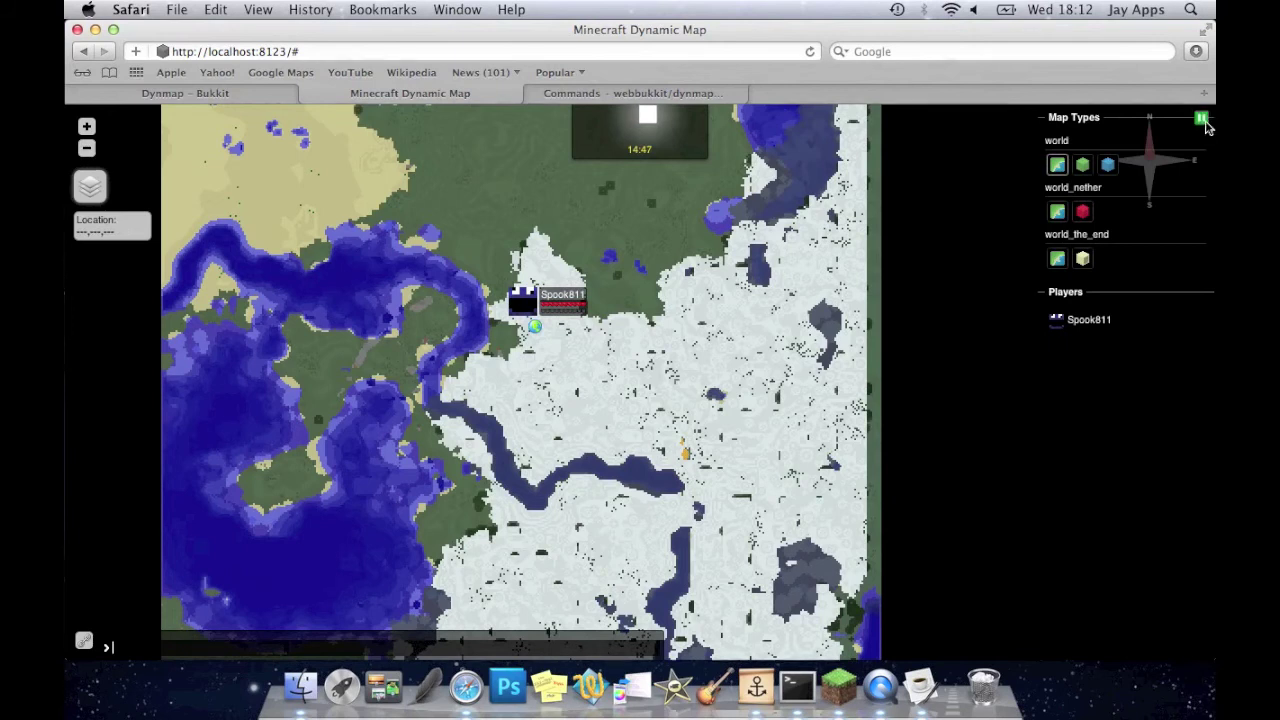
left_click(1084, 166)
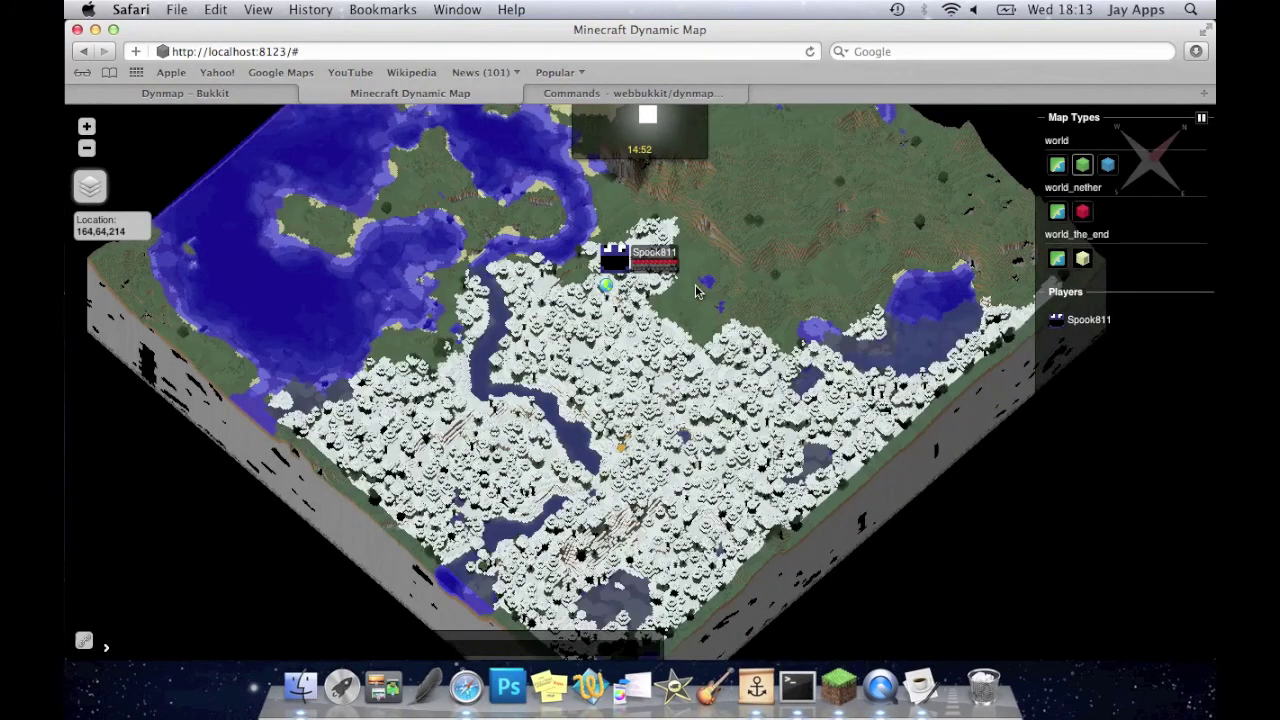
Inspect the 3D surface around the player at a closer zoom level and switch "world" to its cave map
left_click_drag(700, 292, 666, 428)
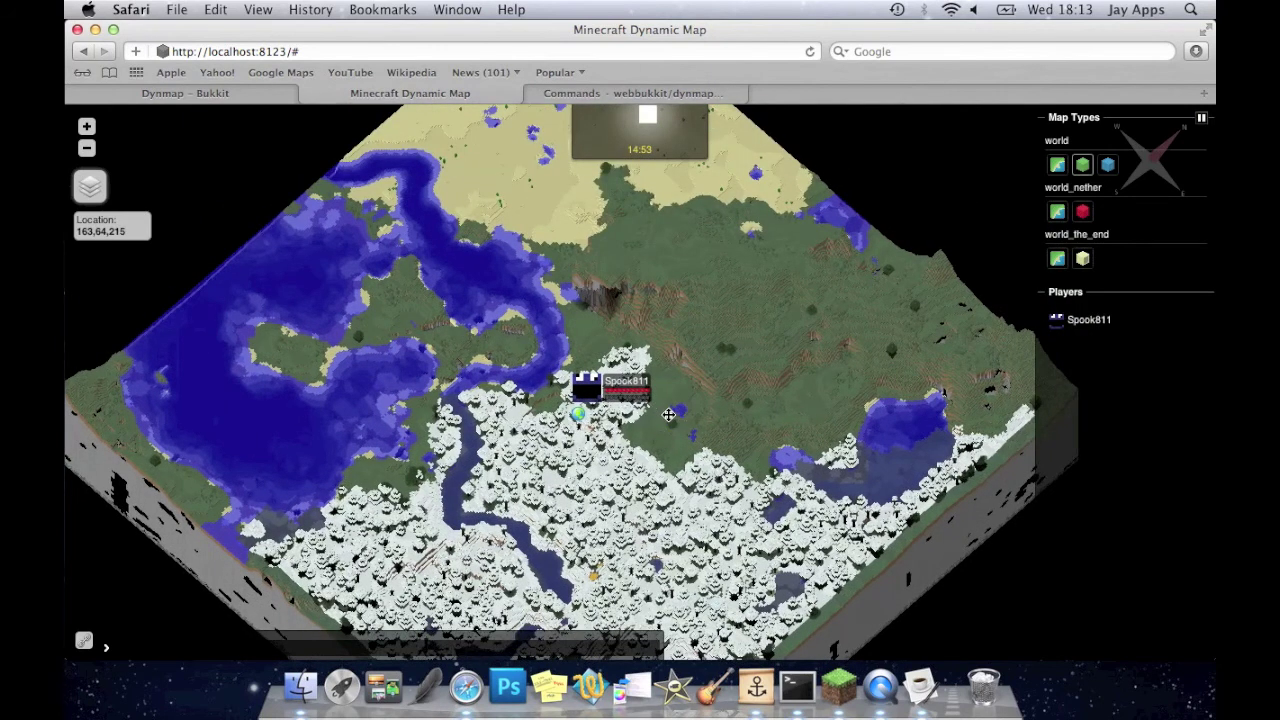
left_click(86, 128)
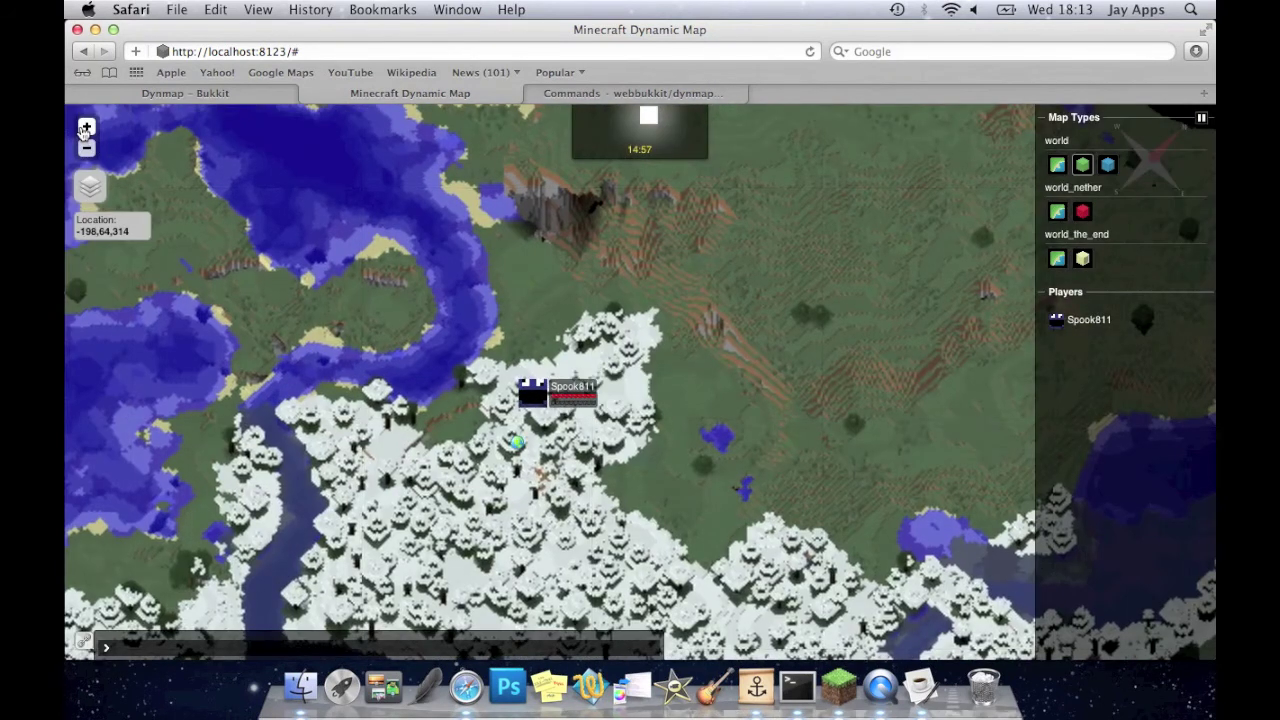
left_click_drag(357, 449, 297, 342)
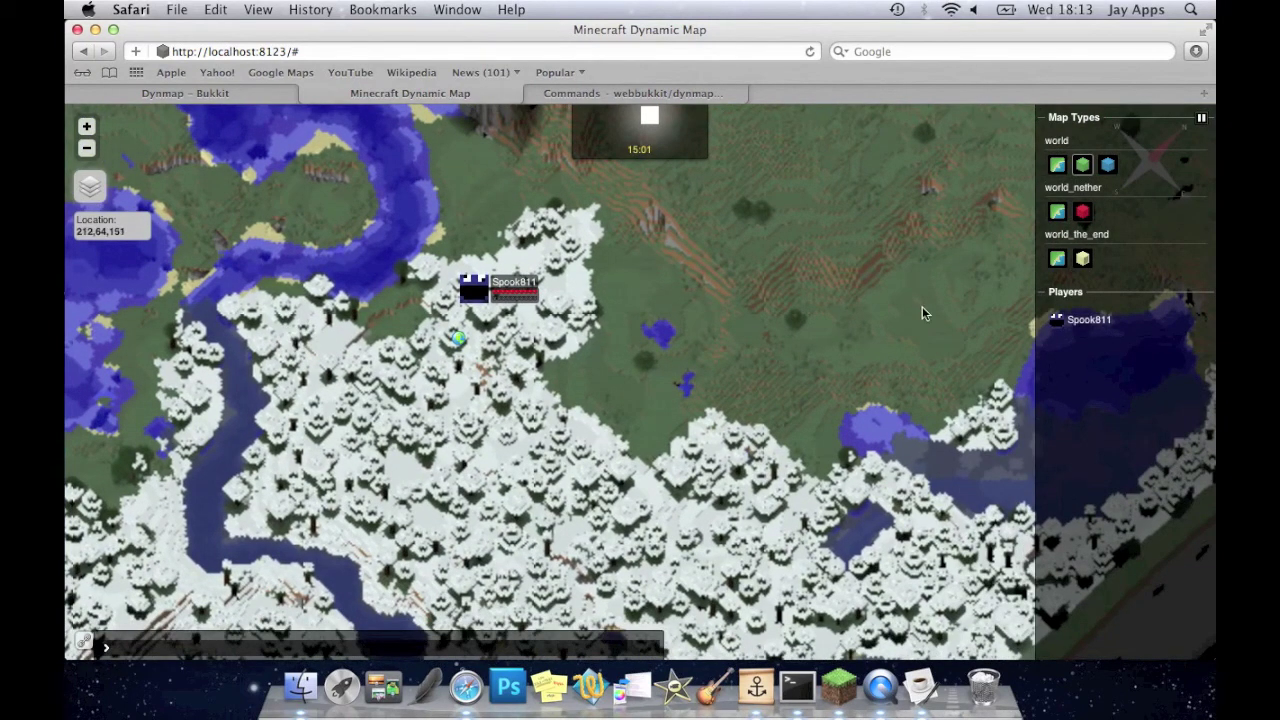
left_click(1108, 165)
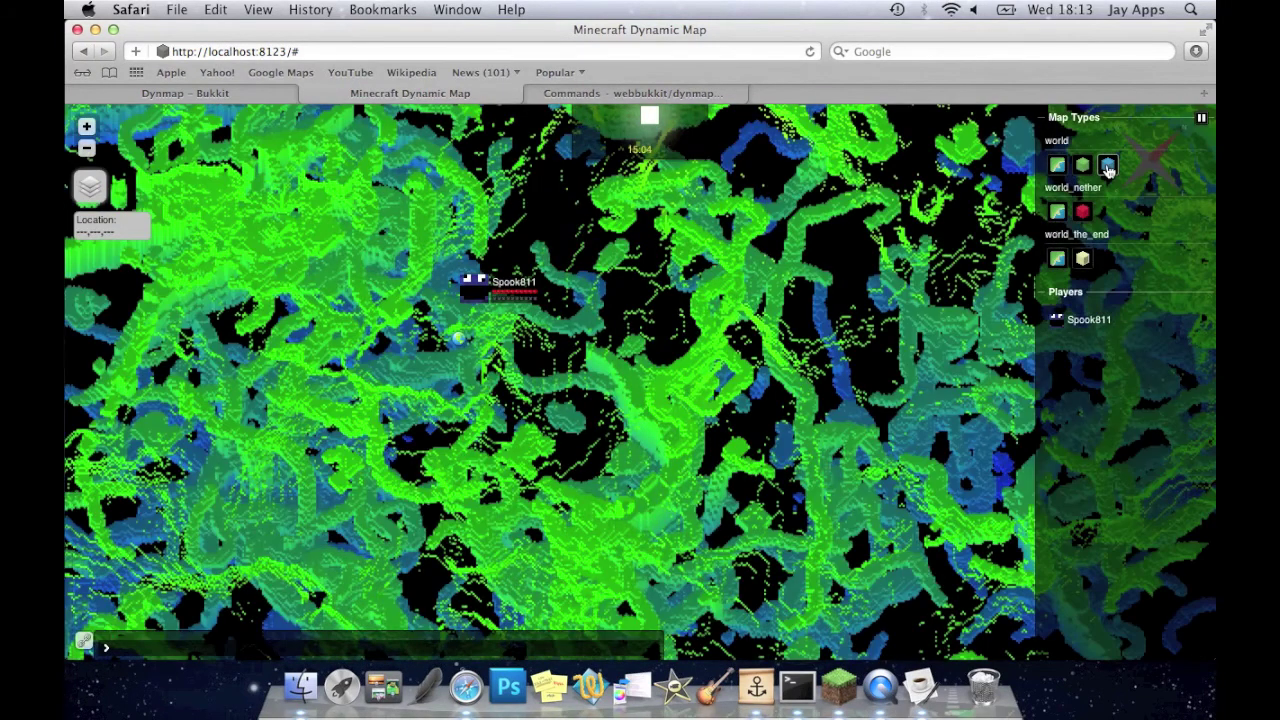